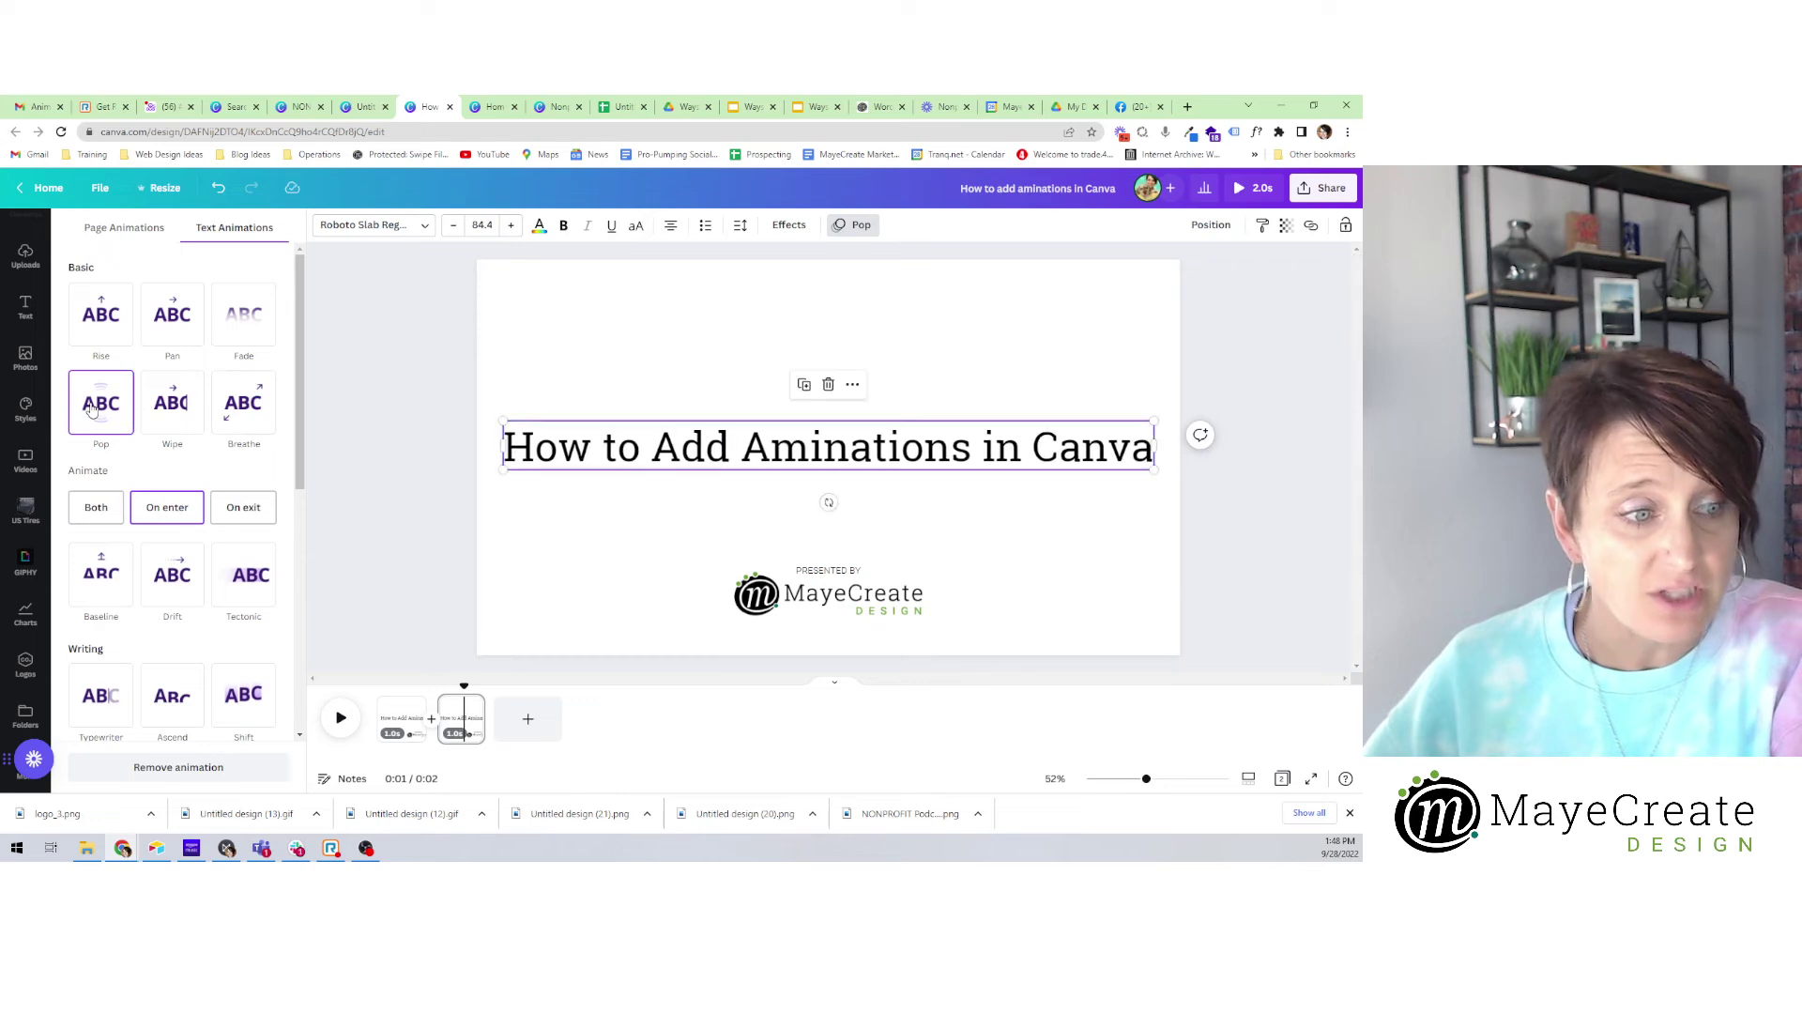
Set the title's Pop animation on the second page to On exit and preview the whole design.
{"action": "left_click", "coordinate": [243, 507]}
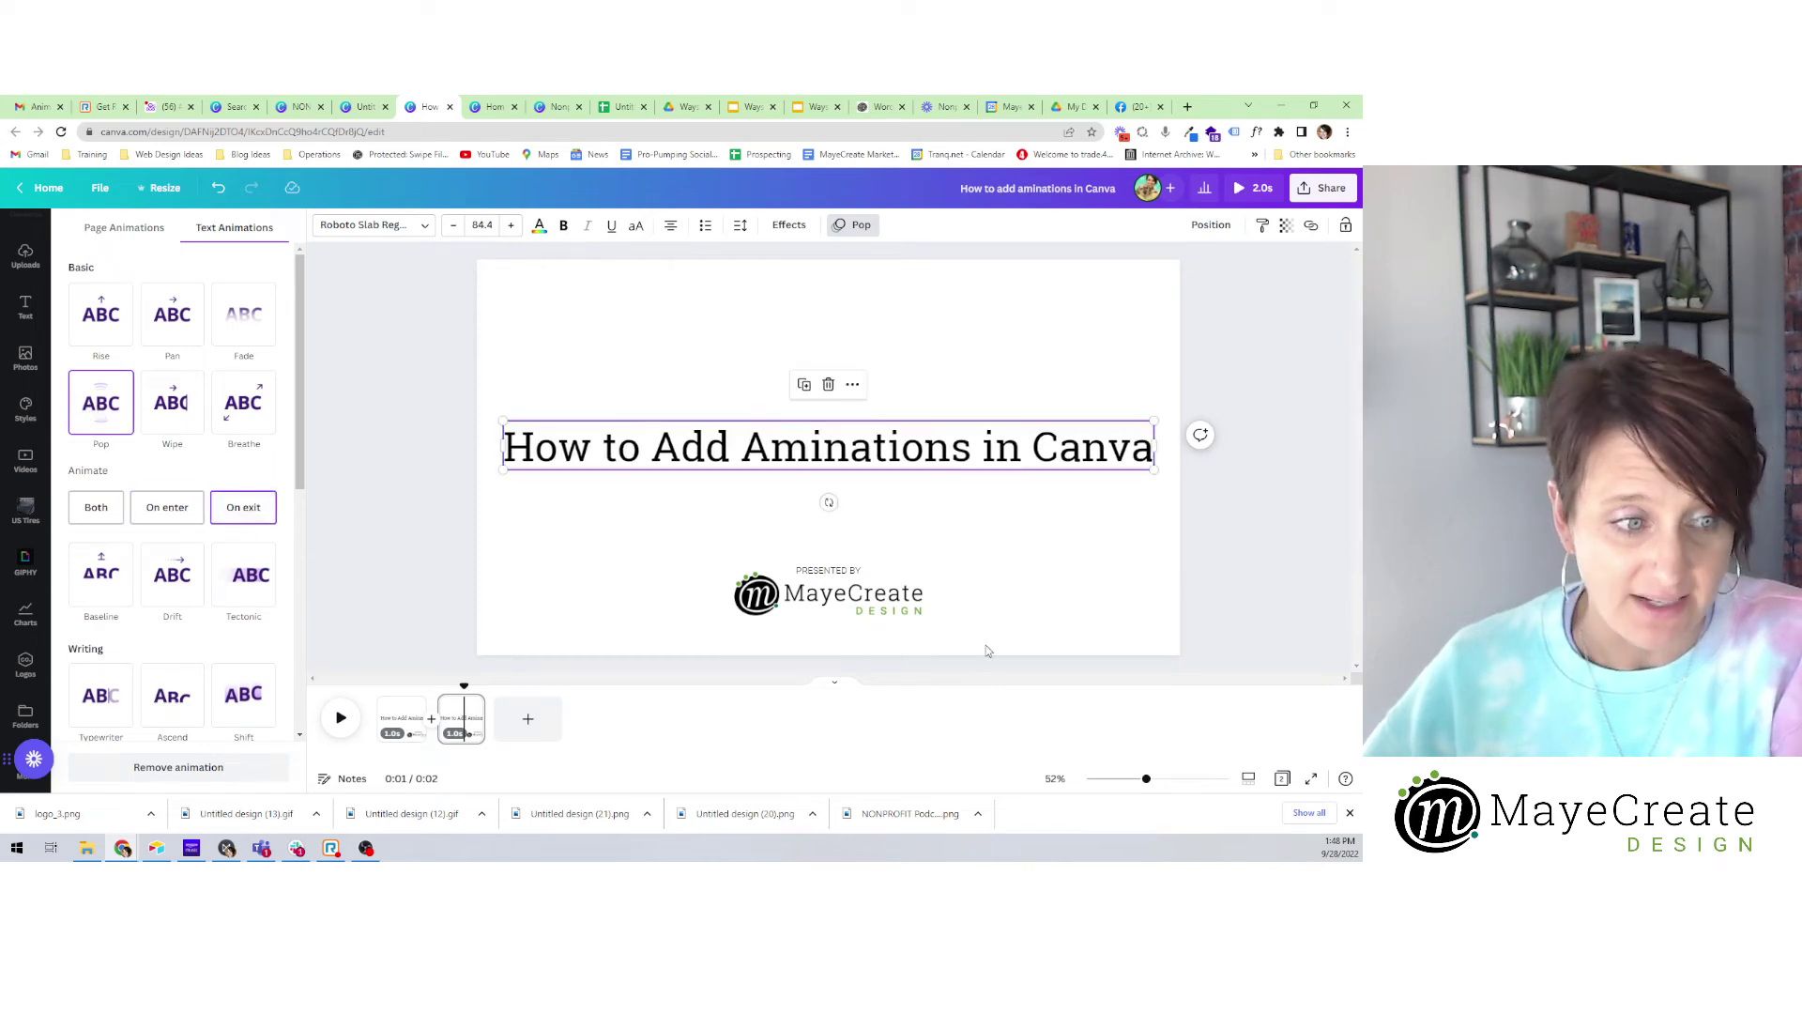
{"action": "left_click", "coordinate": [1280, 522]}
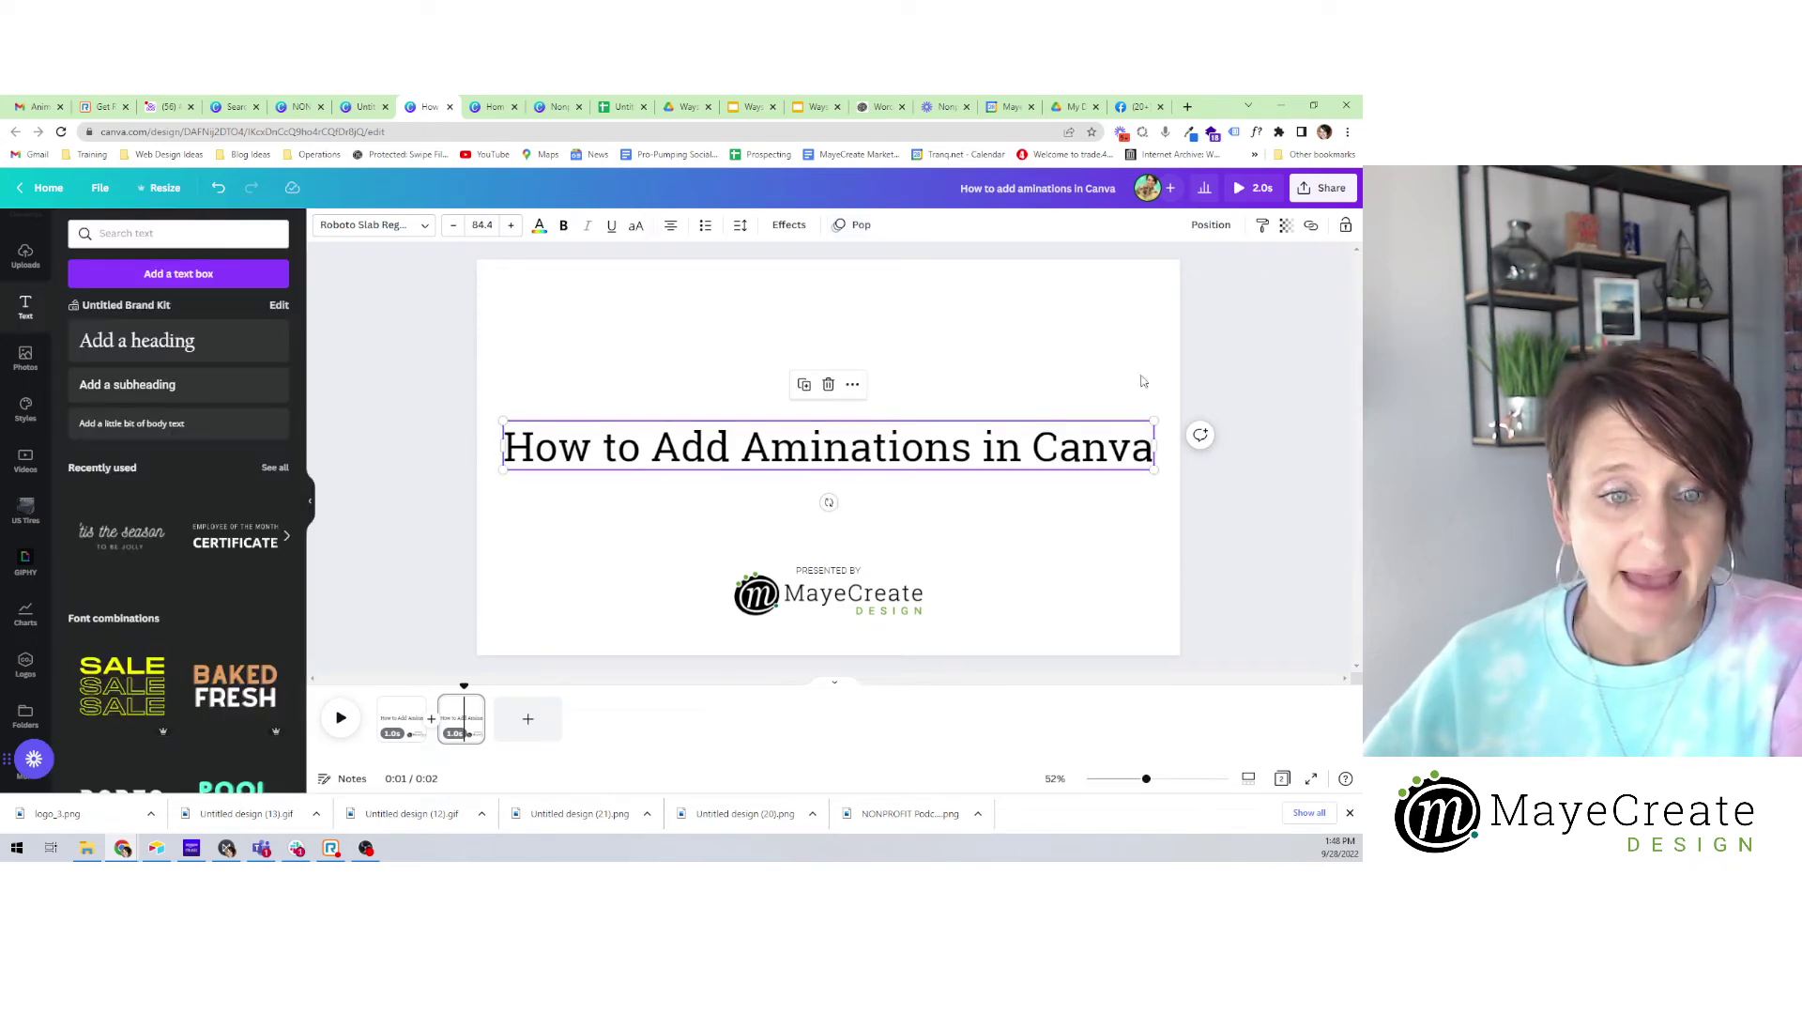
{"action": "left_click", "coordinate": [1243, 187]}
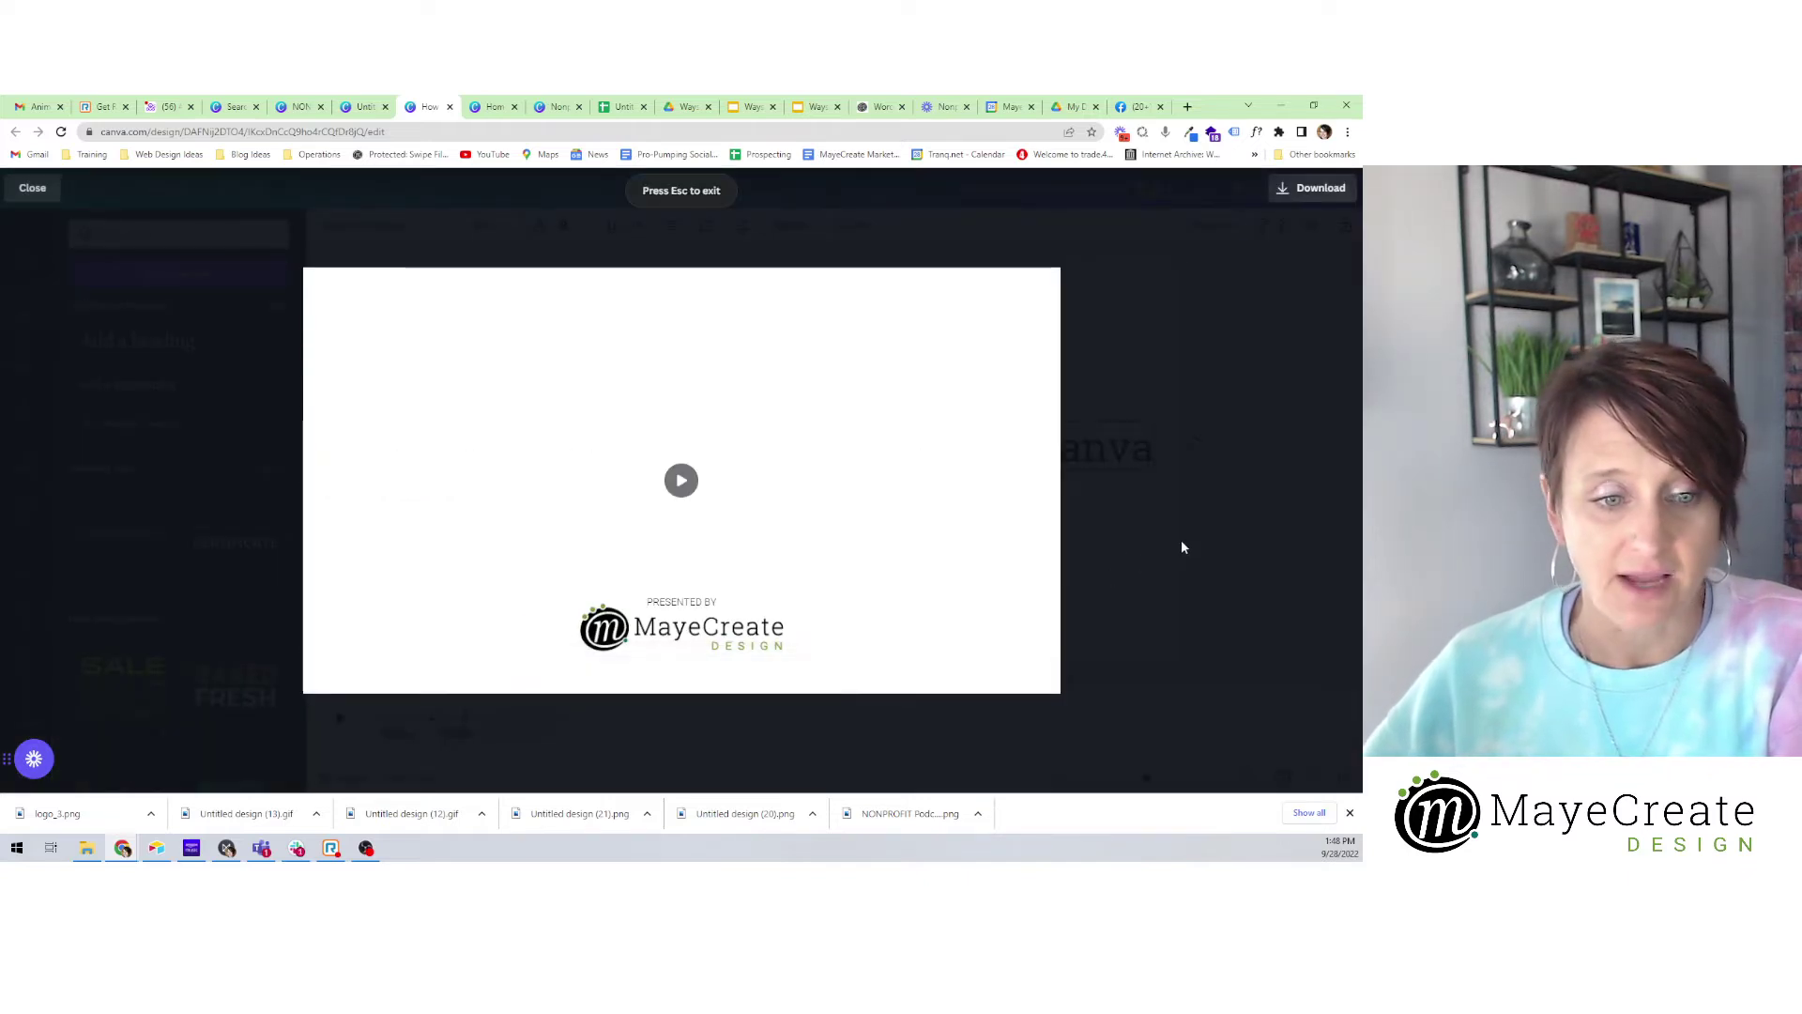
{"action": "key", "text": "Escape"}
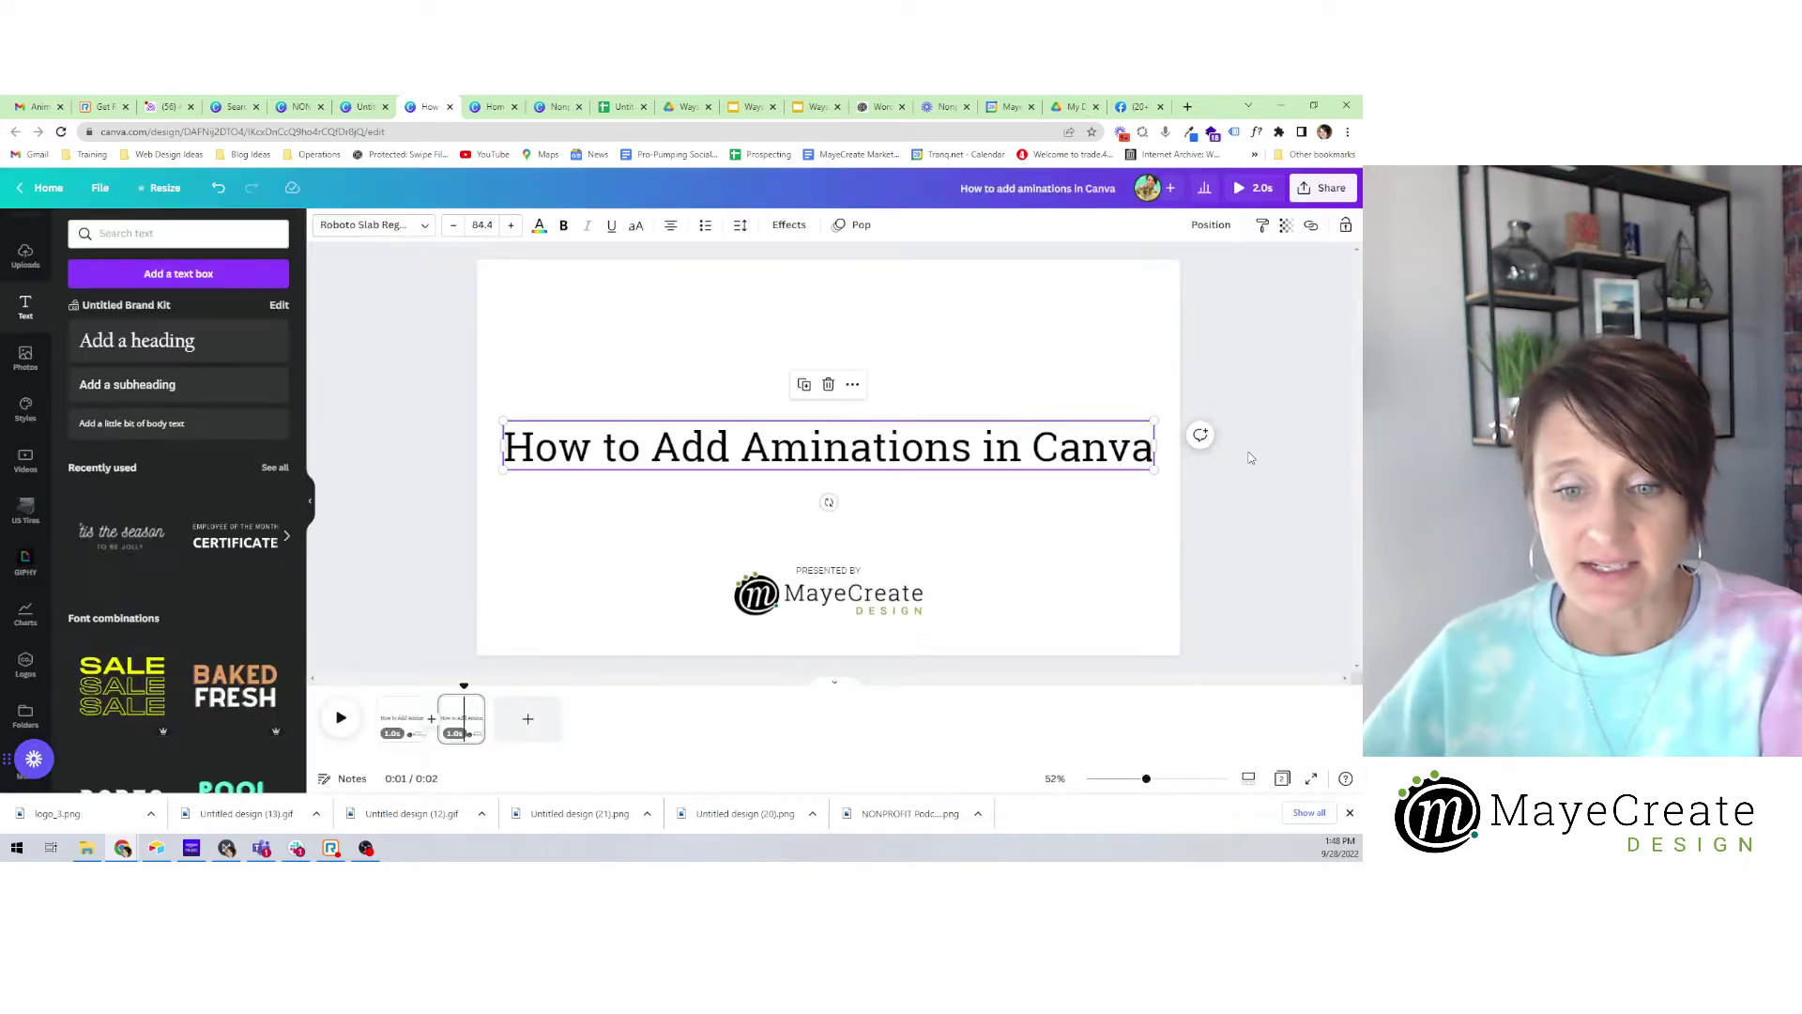
Add a third page and paste a copy of the title text from the second page onto it.
{"action": "left_click", "coordinate": [527, 723]}
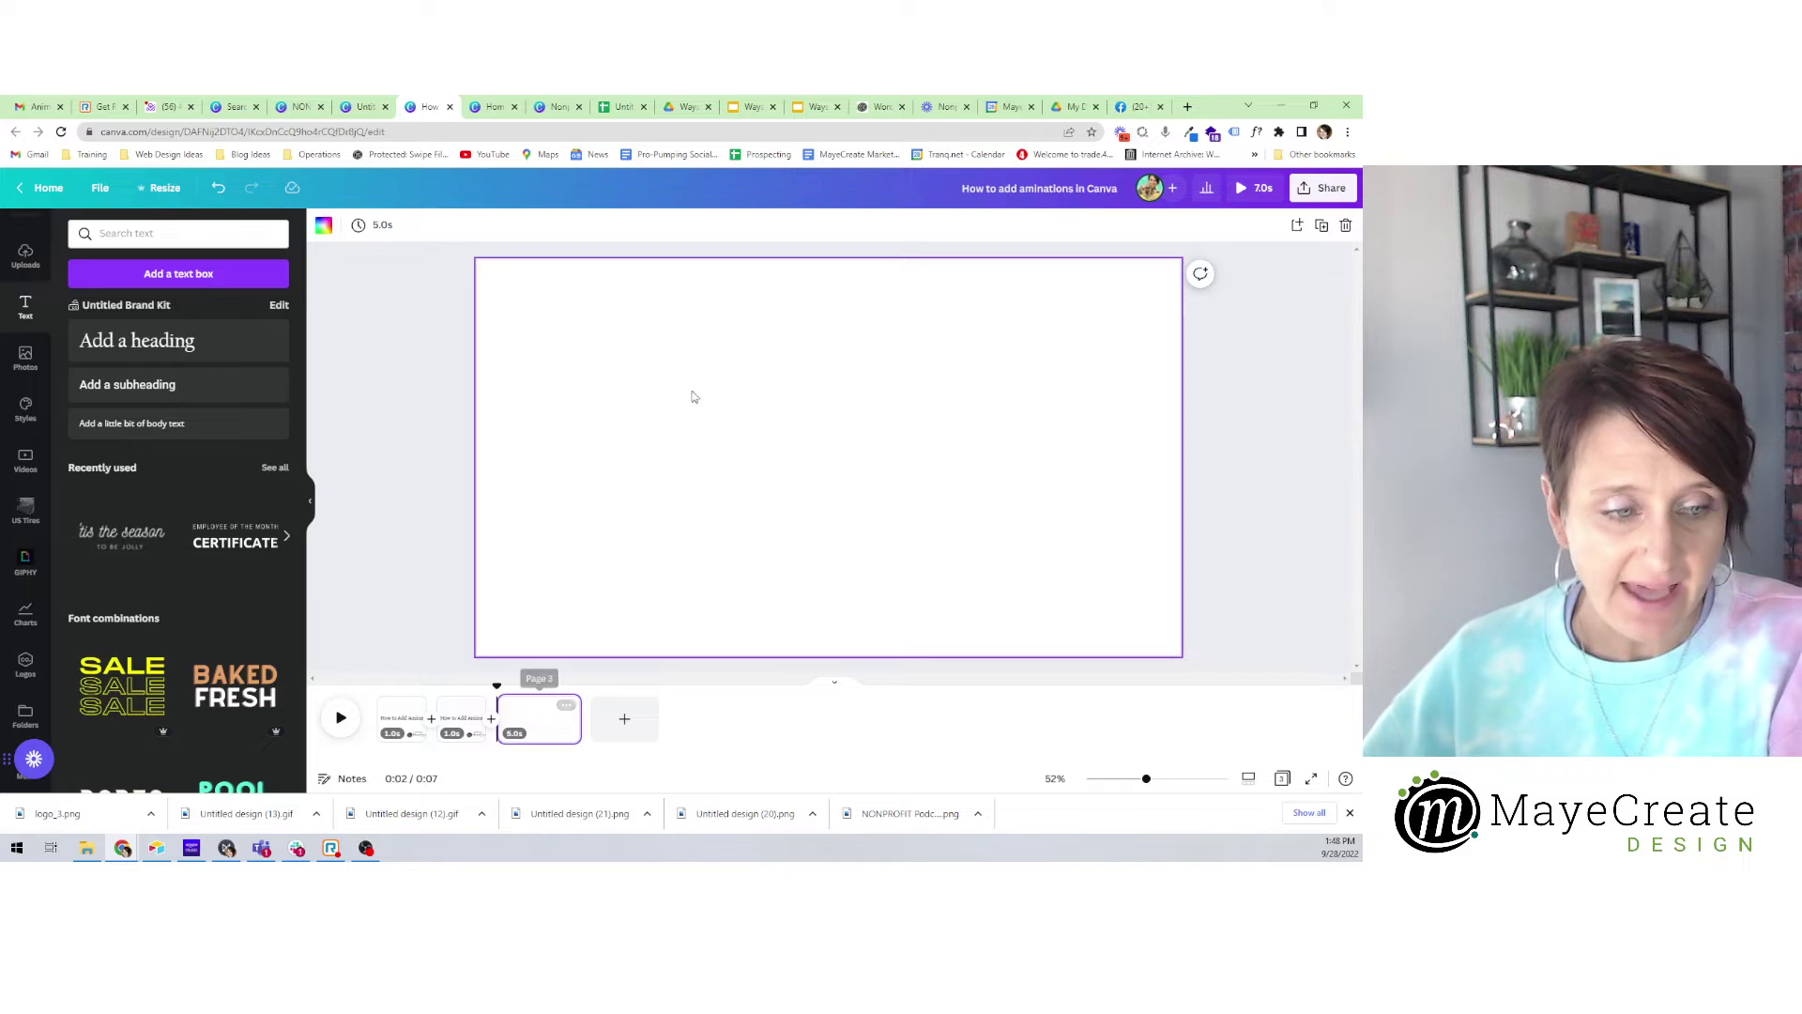
{"action": "left_click", "coordinate": [463, 713]}
{"action": "left_click", "coordinate": [713, 449]}
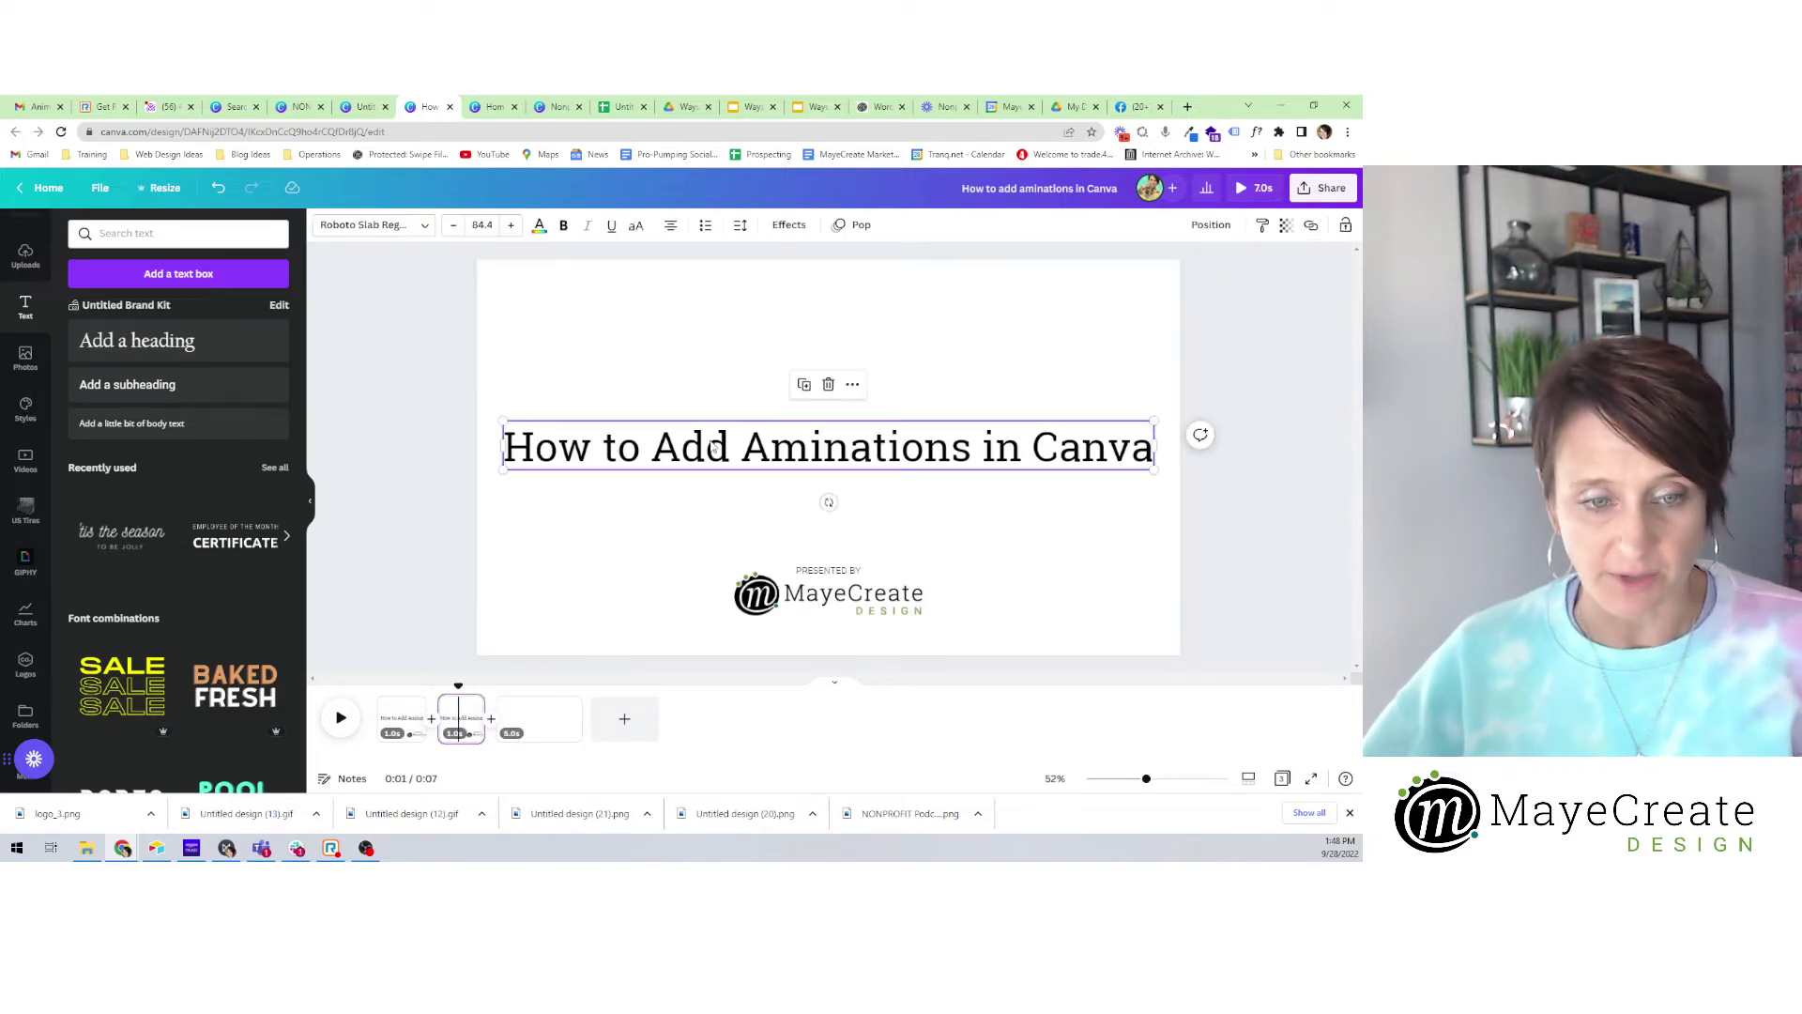
{"action": "left_click", "coordinate": [541, 718]}
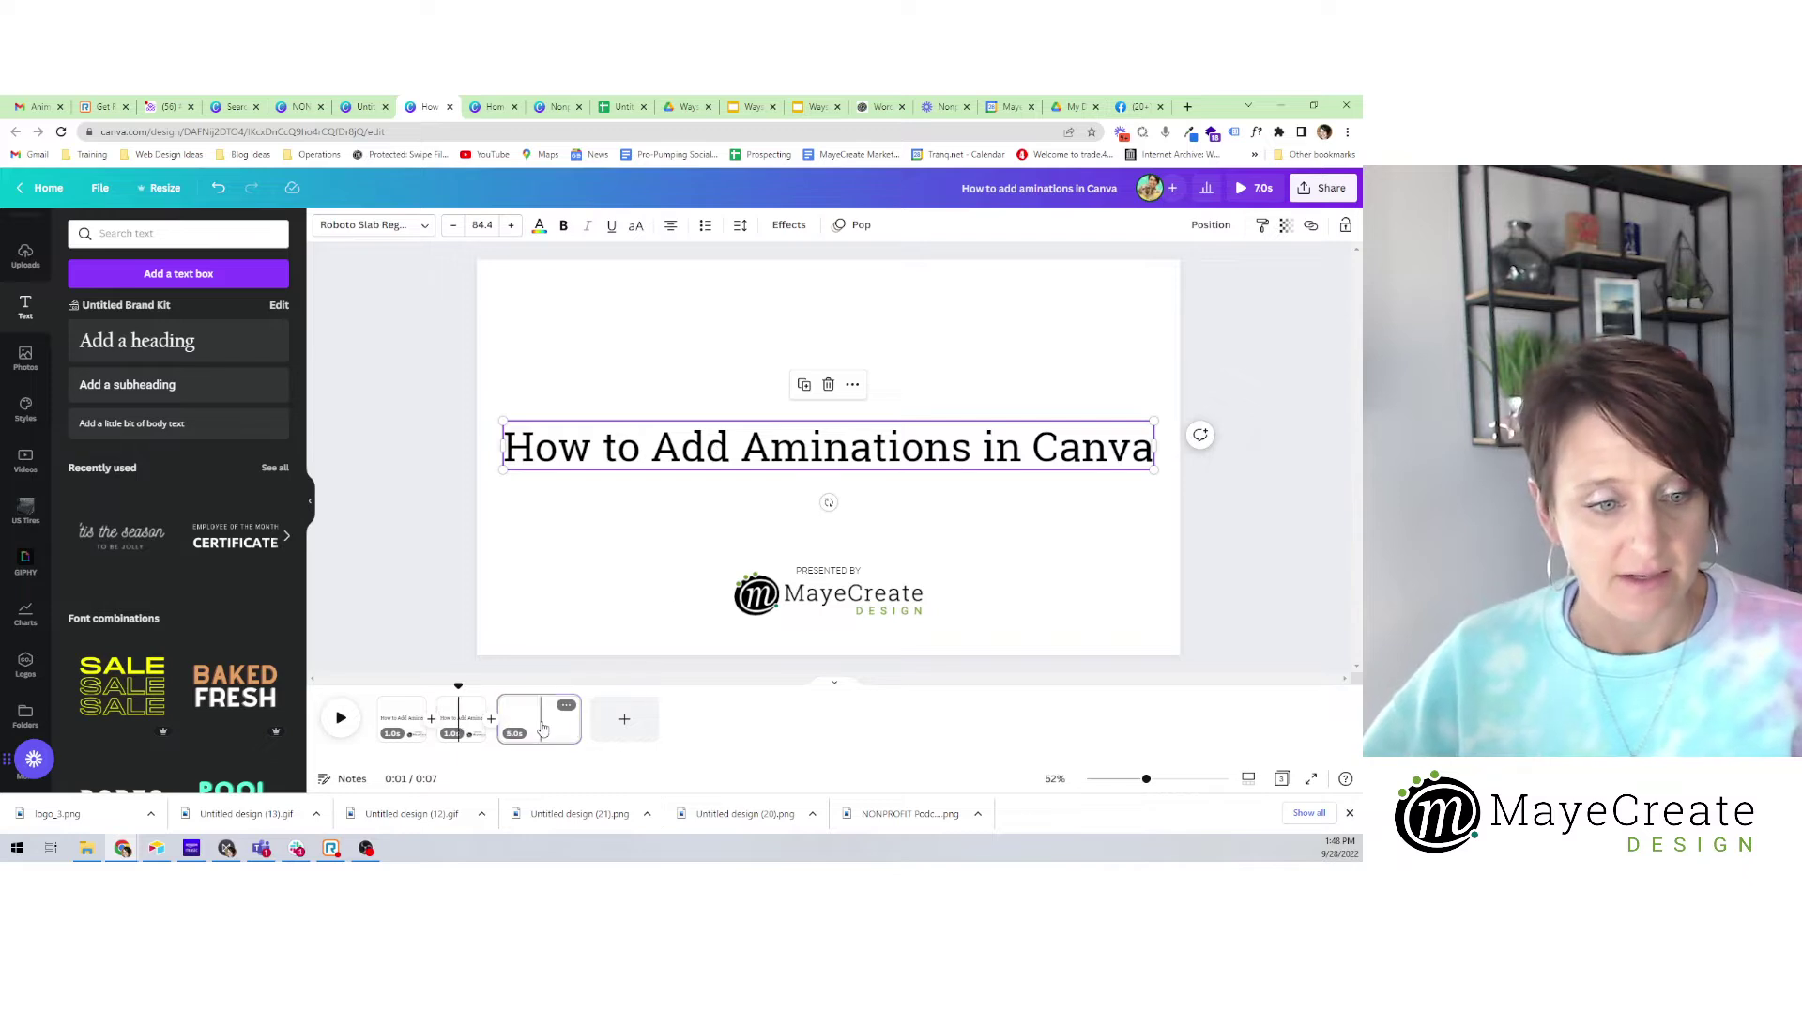
{"action": "type", "text": "How to Add Aminations in Canva"}
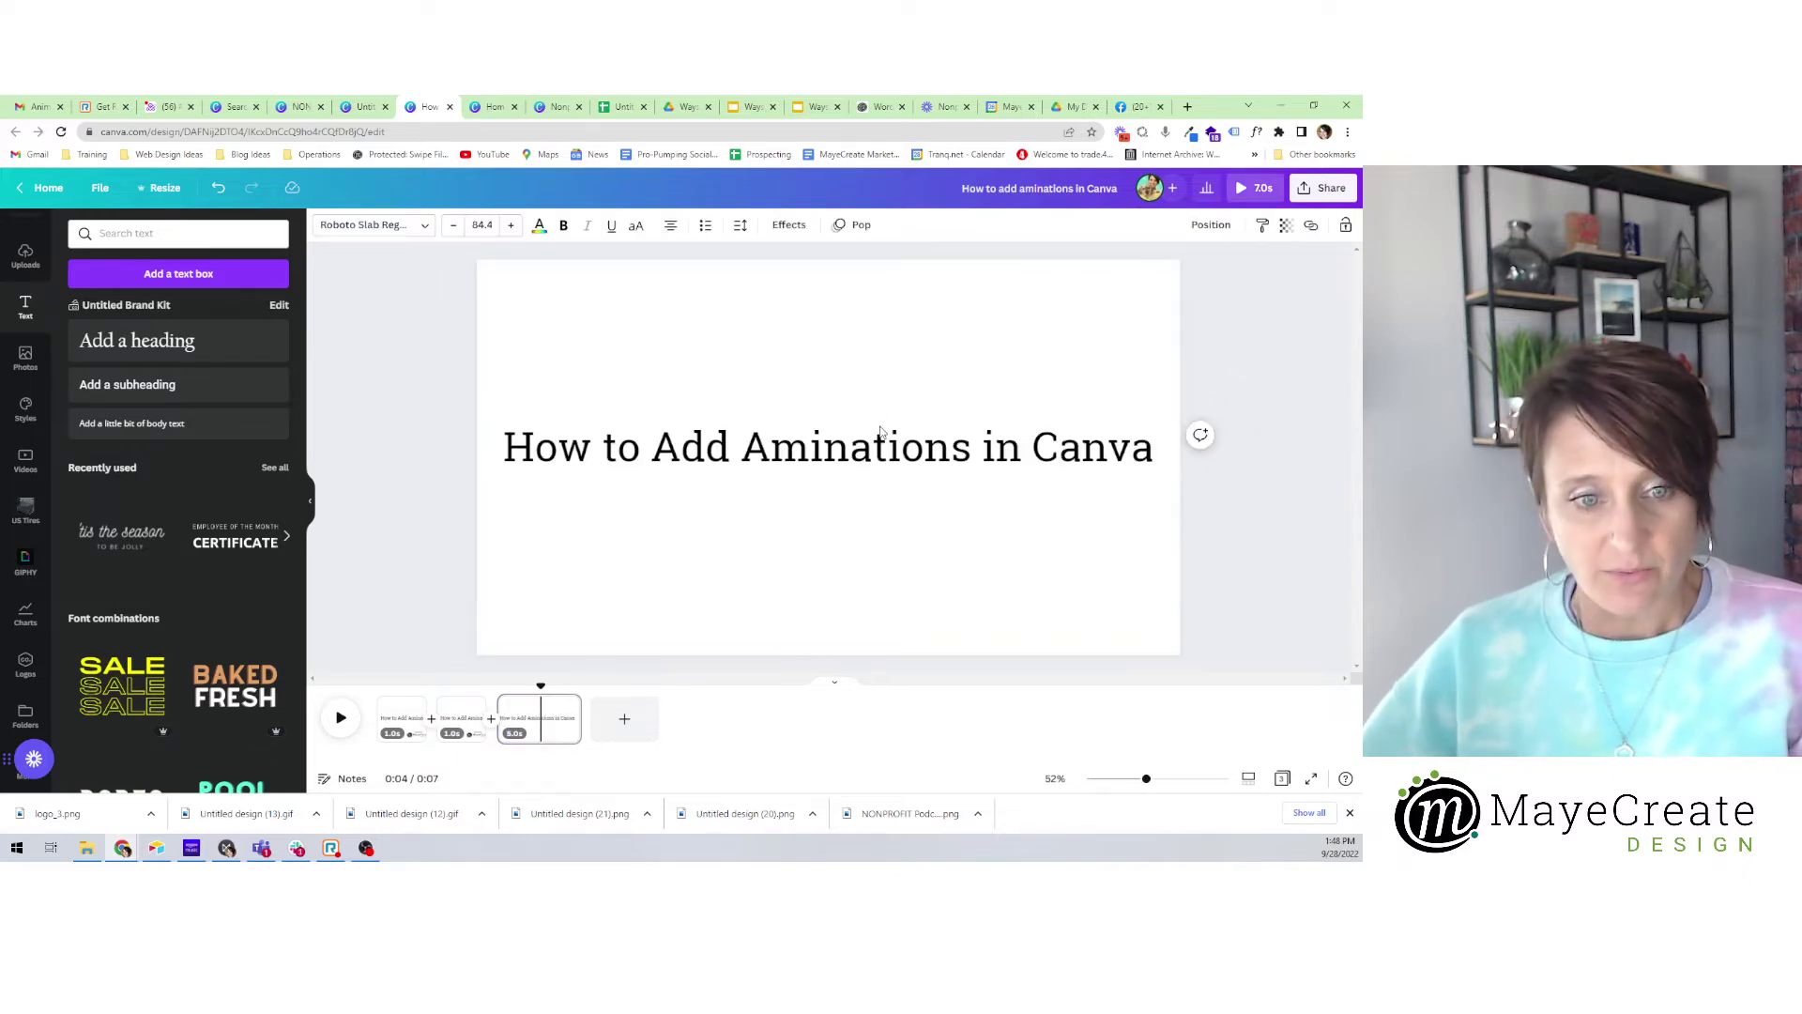
Replace the pasted title text on the third page with "Item #1".
{"action": "double_click", "coordinate": [880, 441]}
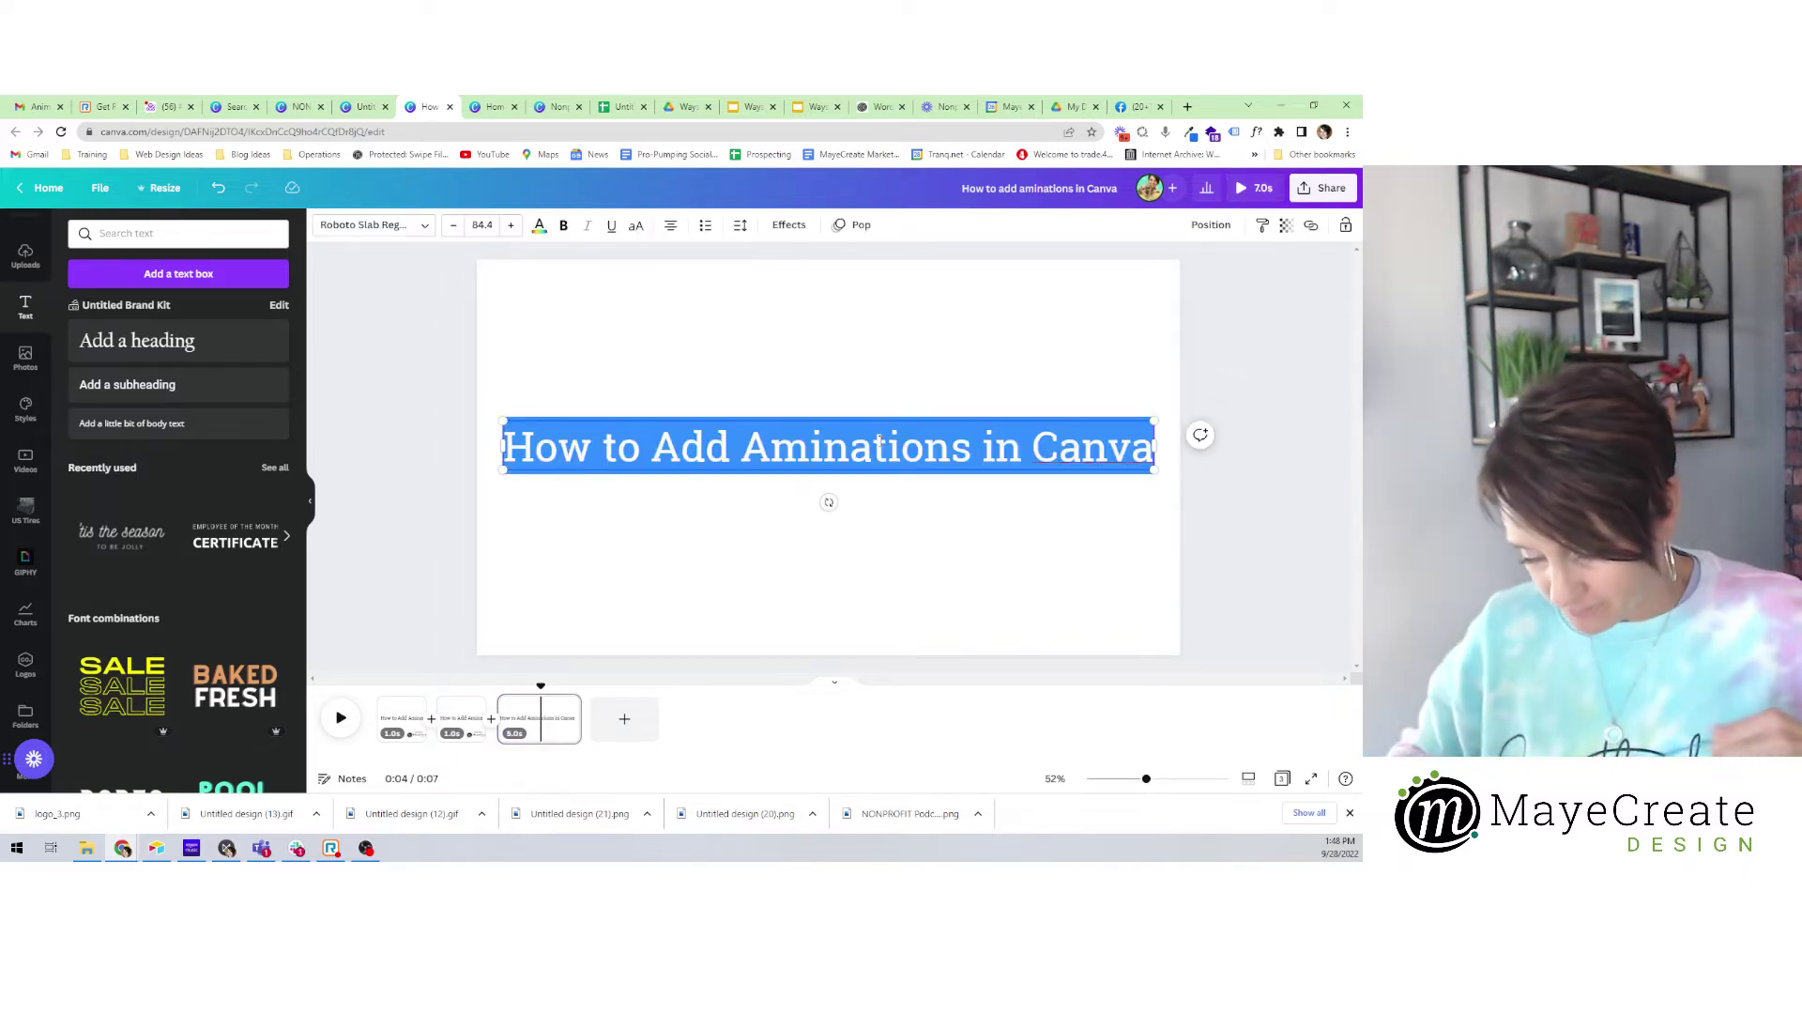
{"action": "type", "text": "Item "}
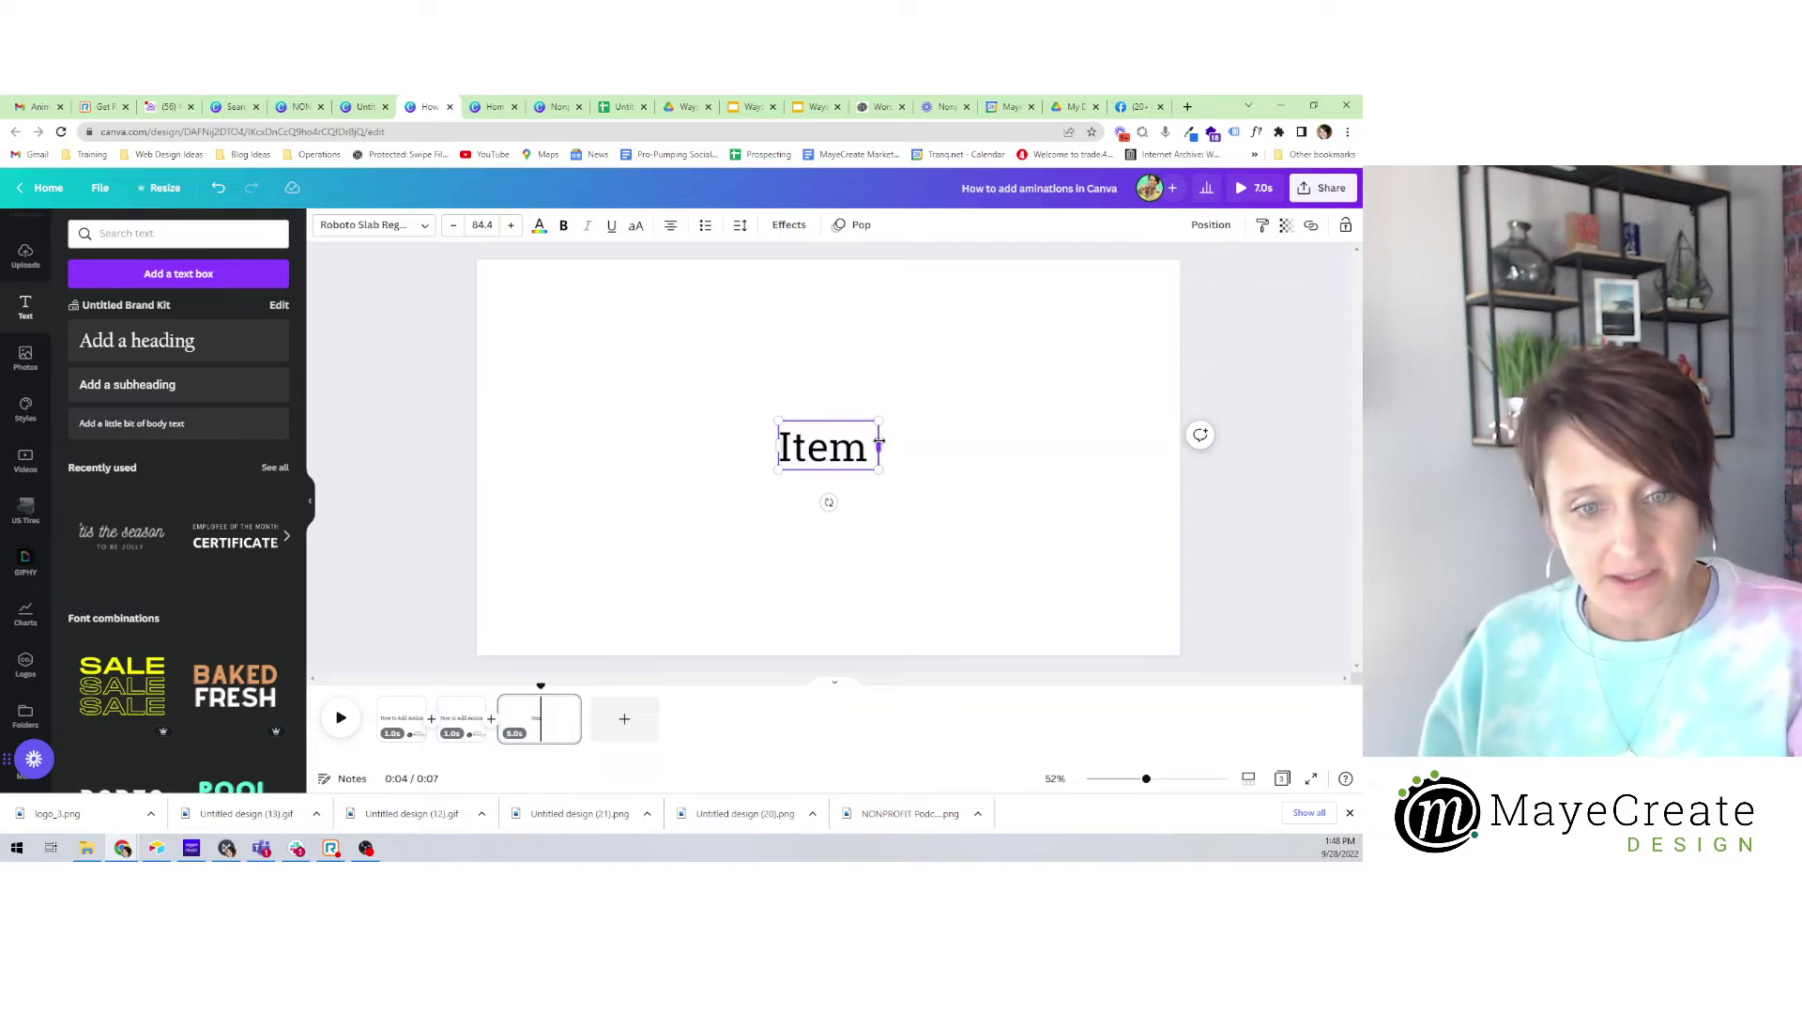
{"action": "type", "text": "#1"}
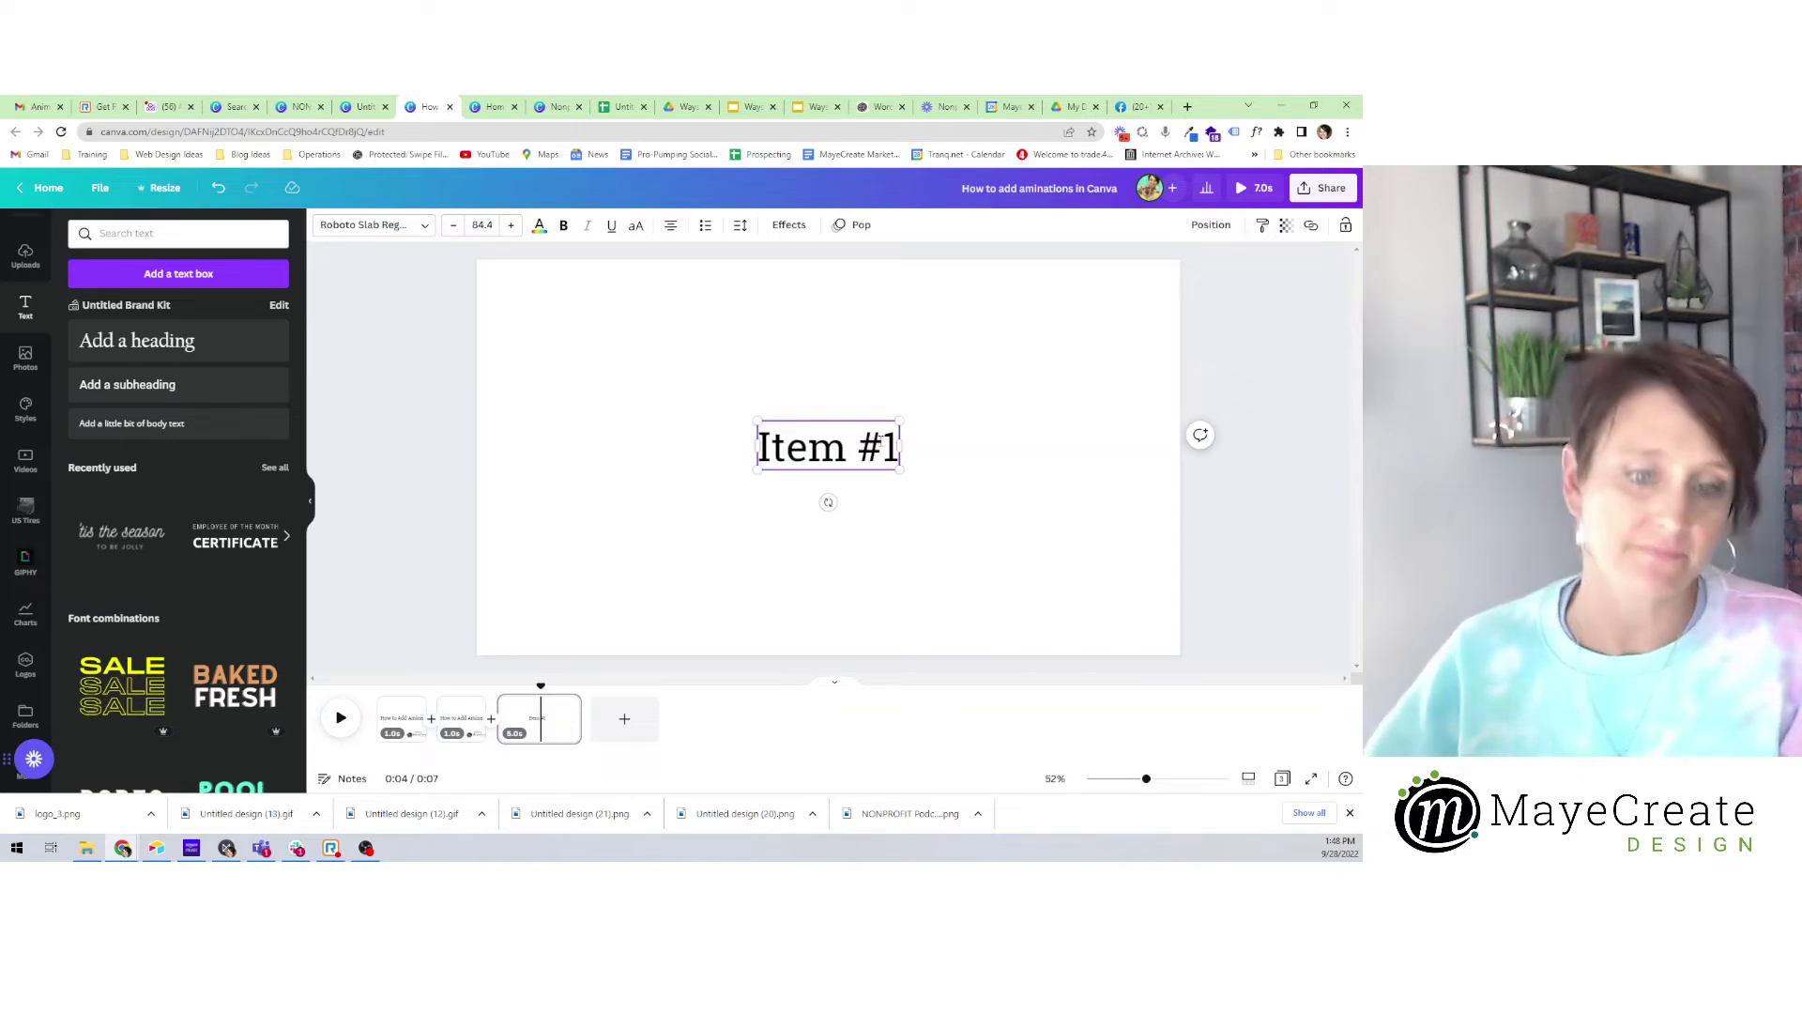
{"action": "left_click", "coordinate": [951, 652]}
Duplicate the "Item #1" text, place the copy directly beneath it and change it to "Item #2".
{"action": "left_click", "coordinate": [869, 449]}
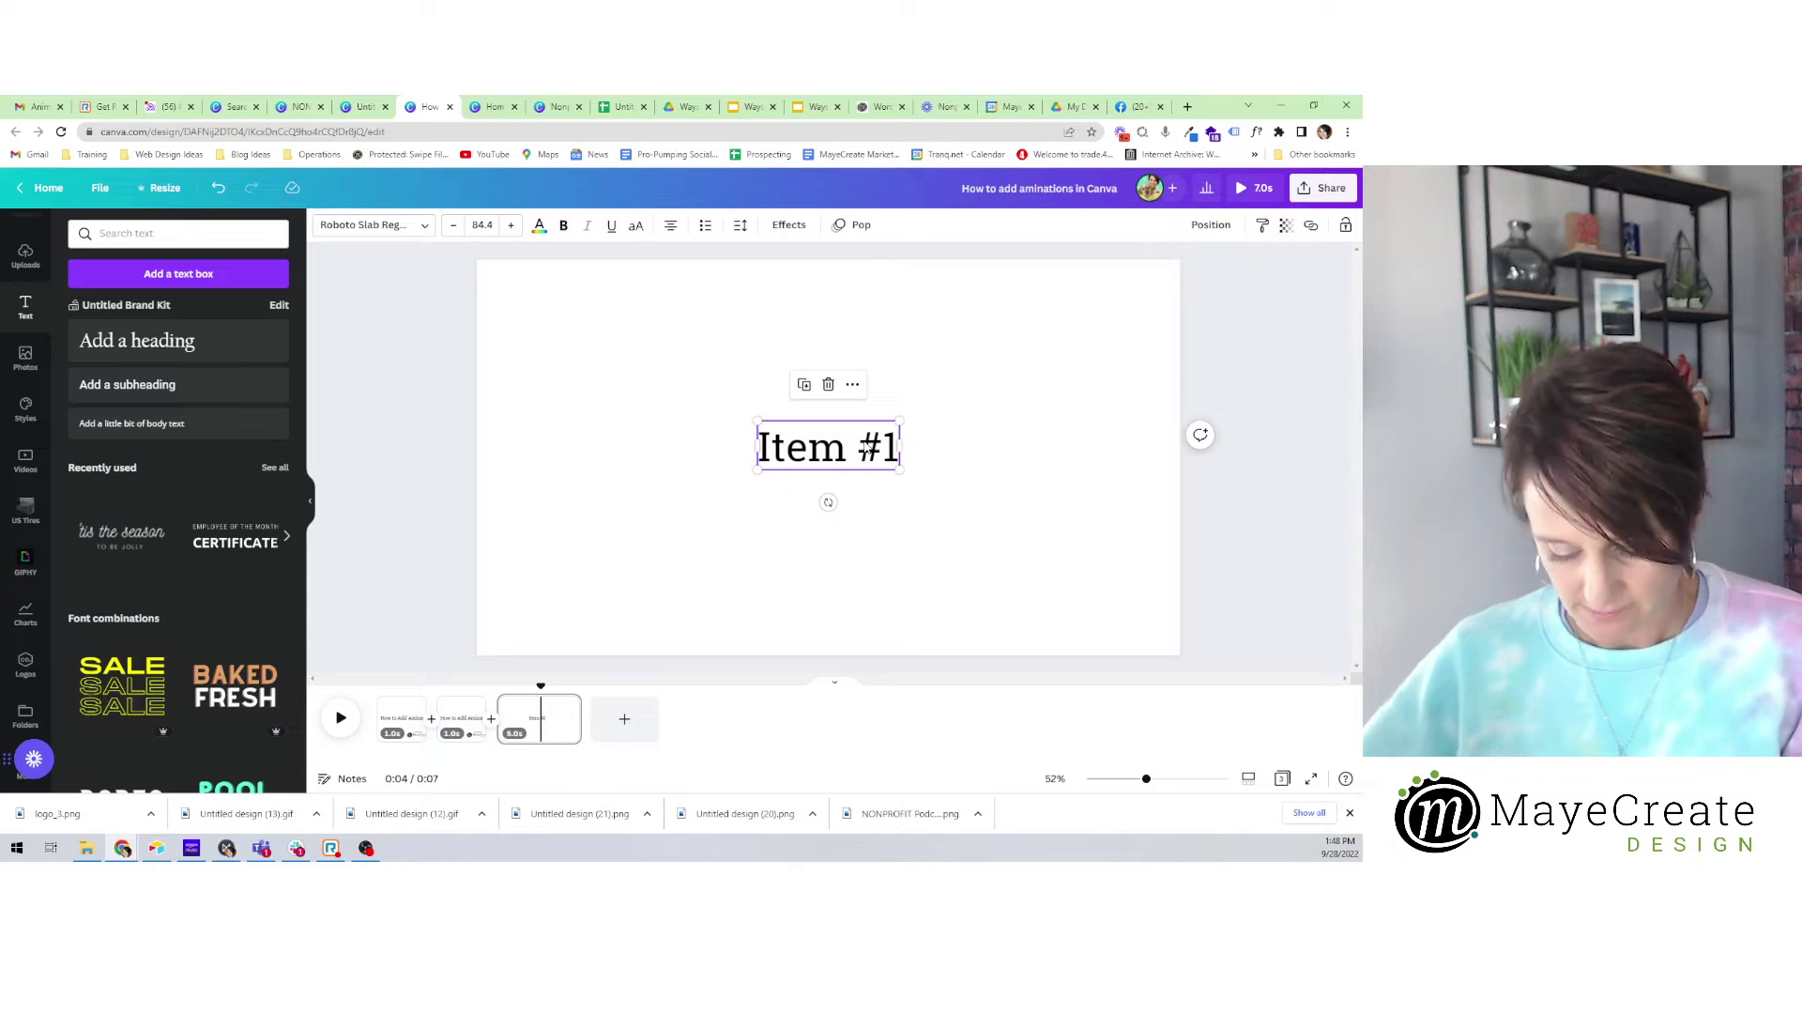
{"action": "key", "text": "ctrl+d"}
{"action": "left_click_drag", "start_coordinate": [868, 449], "coordinate": [869, 508]}
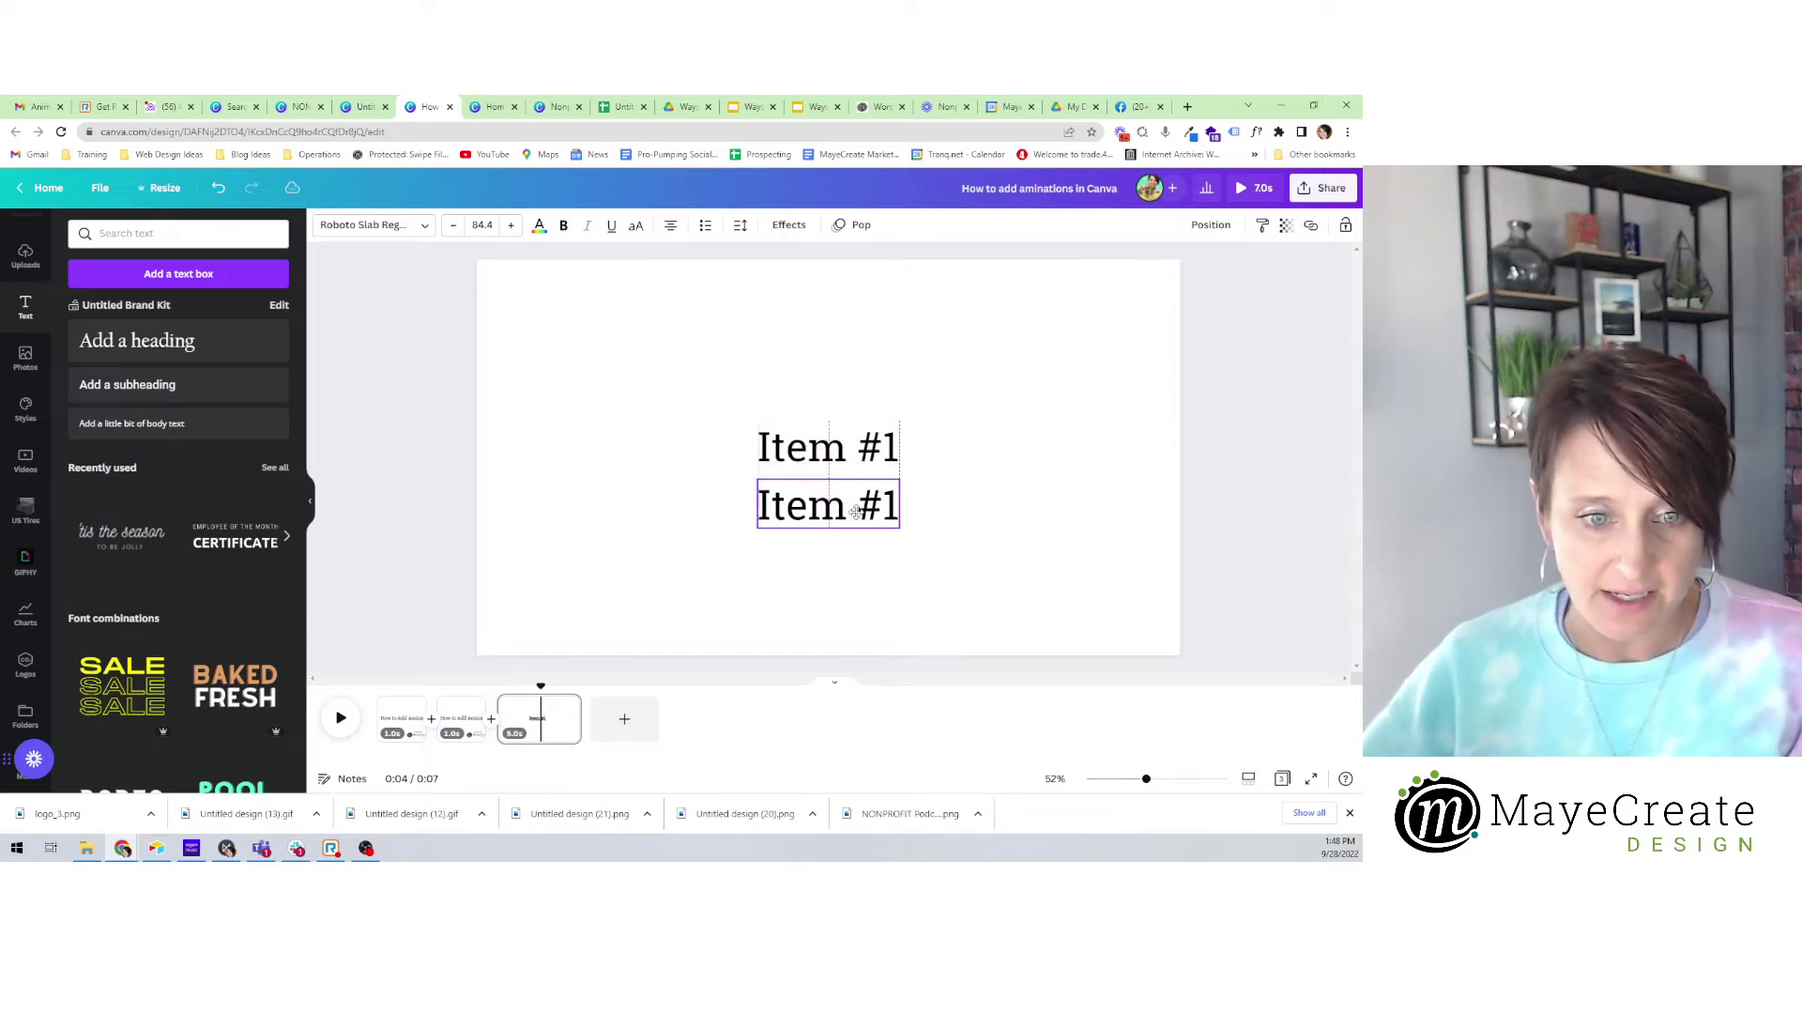
{"action": "left_click", "coordinate": [898, 500]}
{"action": "key", "text": "shift+Left"}
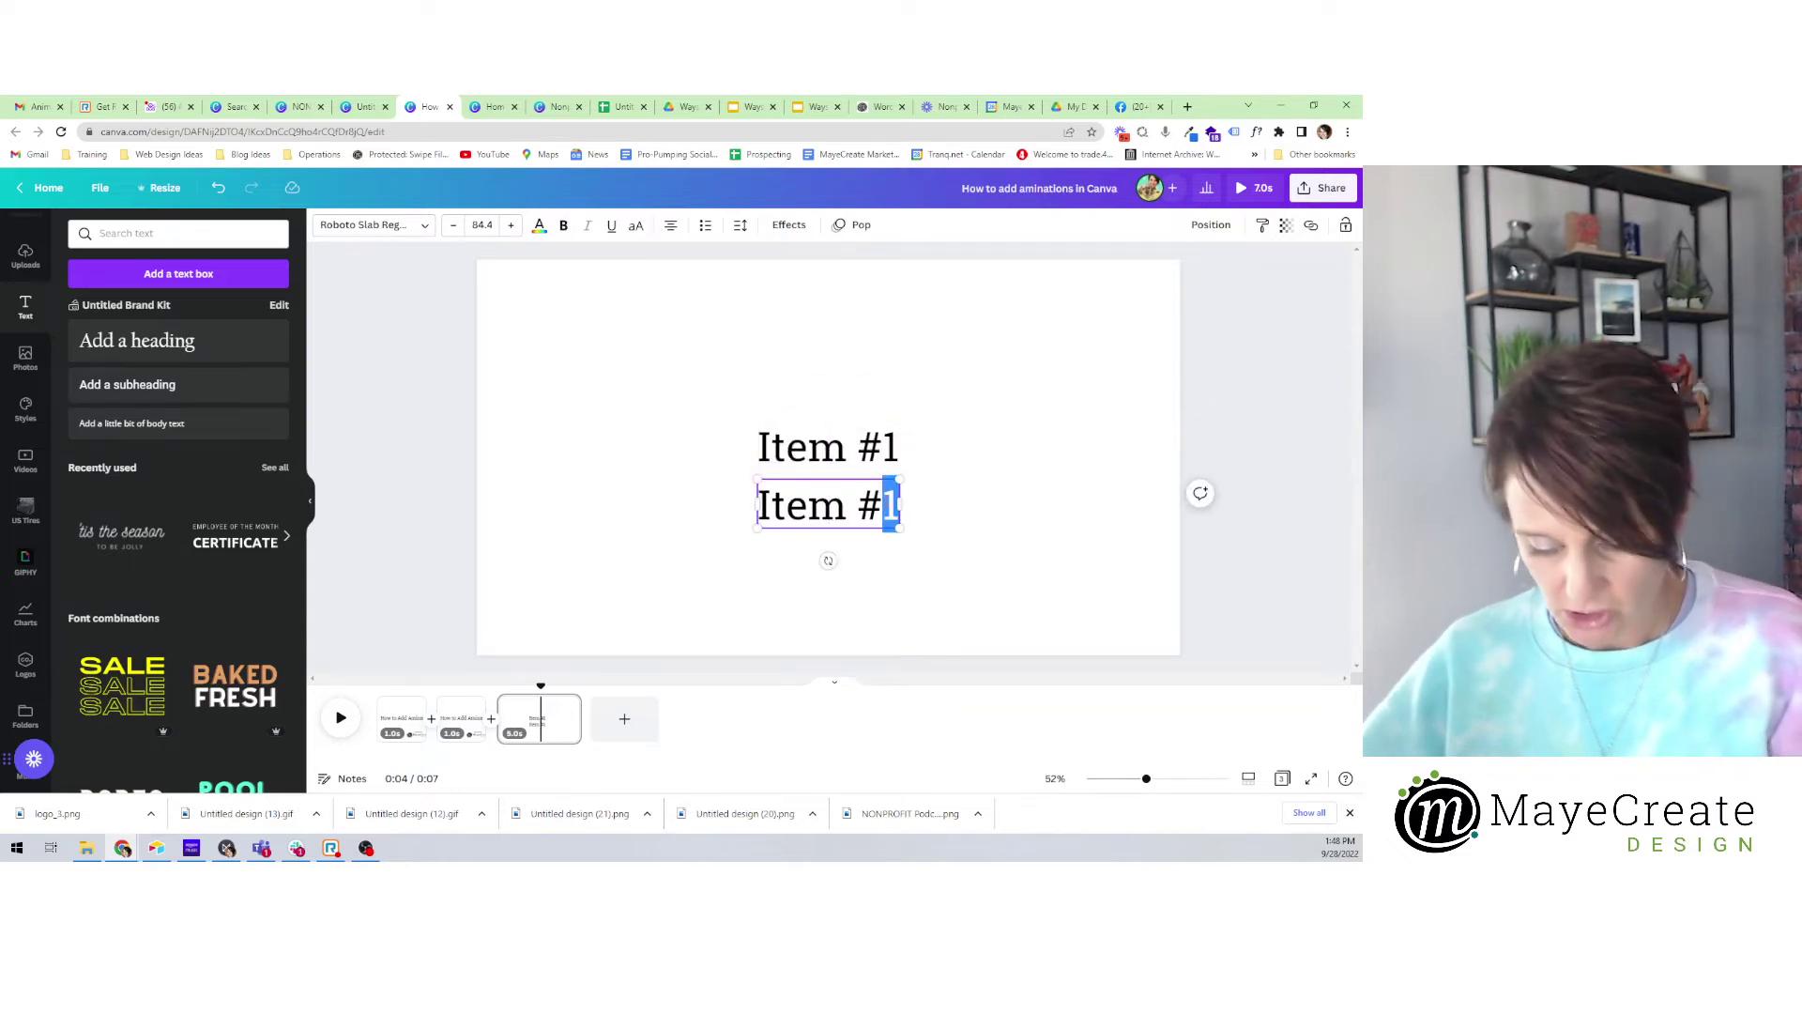
{"action": "type", "text": "2"}
{"action": "left_click", "coordinate": [1282, 578]}
Select both item texts and move them together slightly upward on the page.
{"action": "key", "text": "ctrl+a"}
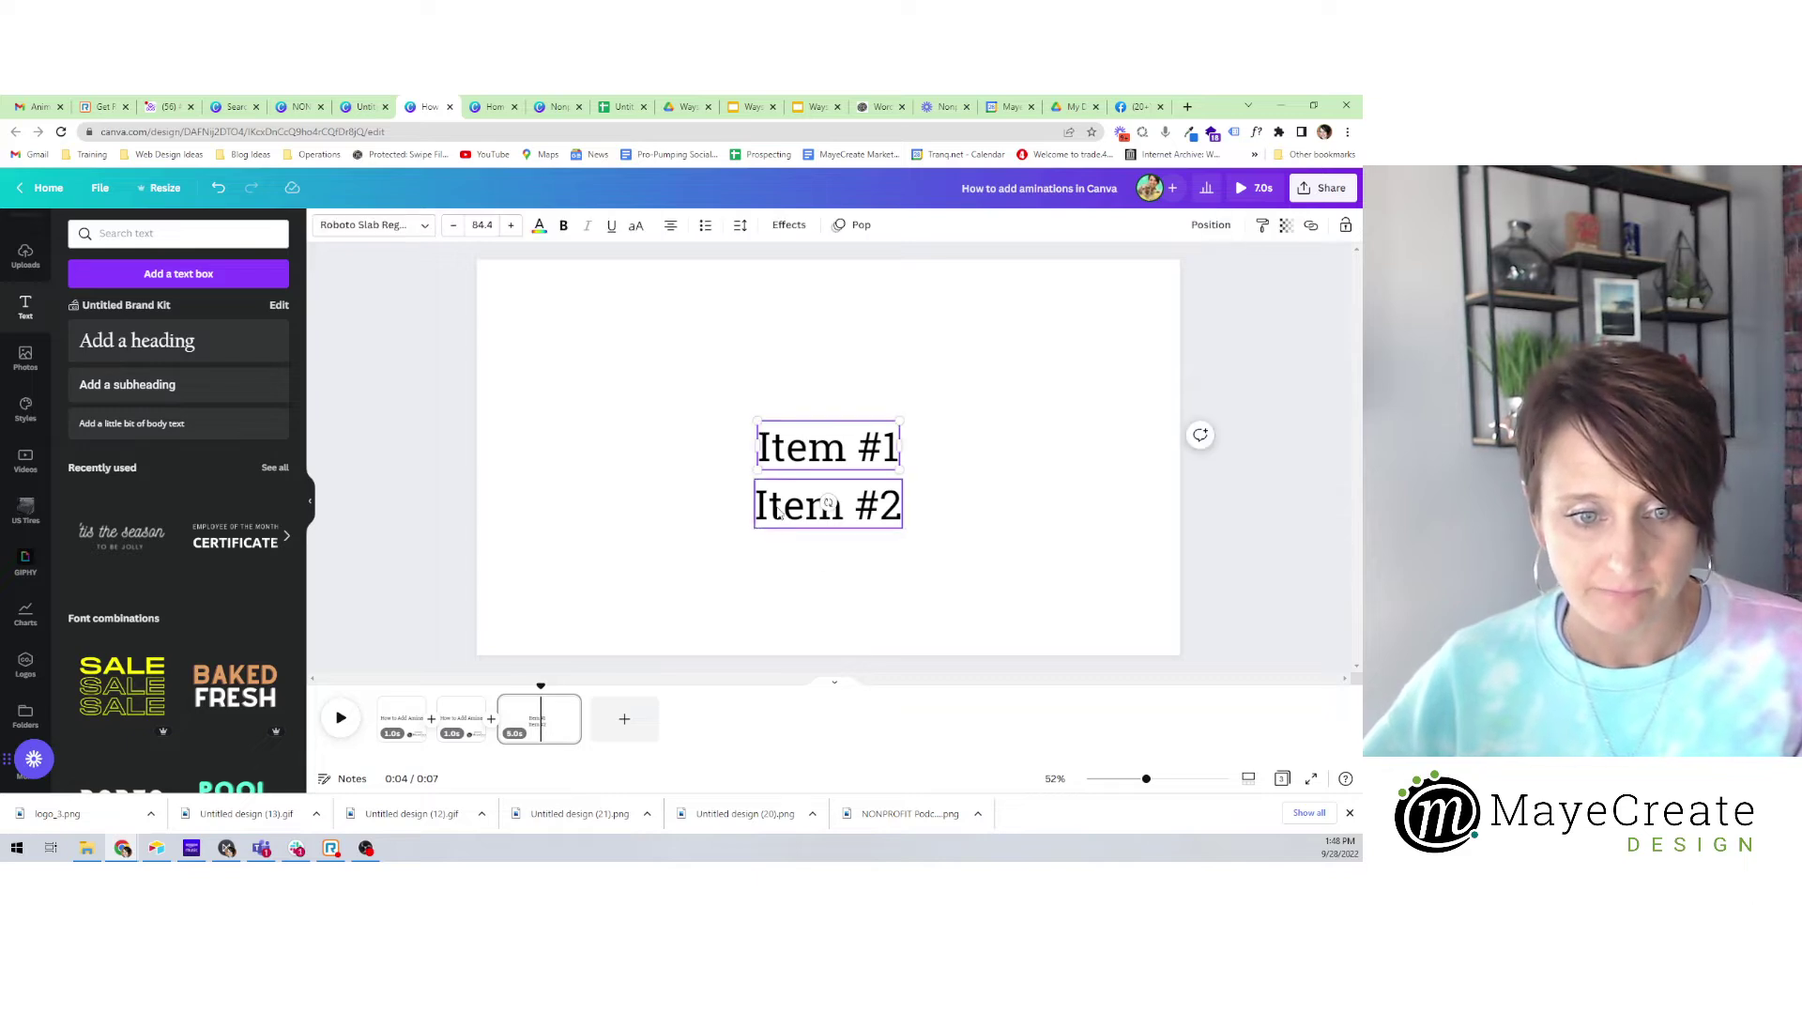
{"action": "left_click_drag", "start_coordinate": [801, 445], "coordinate": [814, 425]}
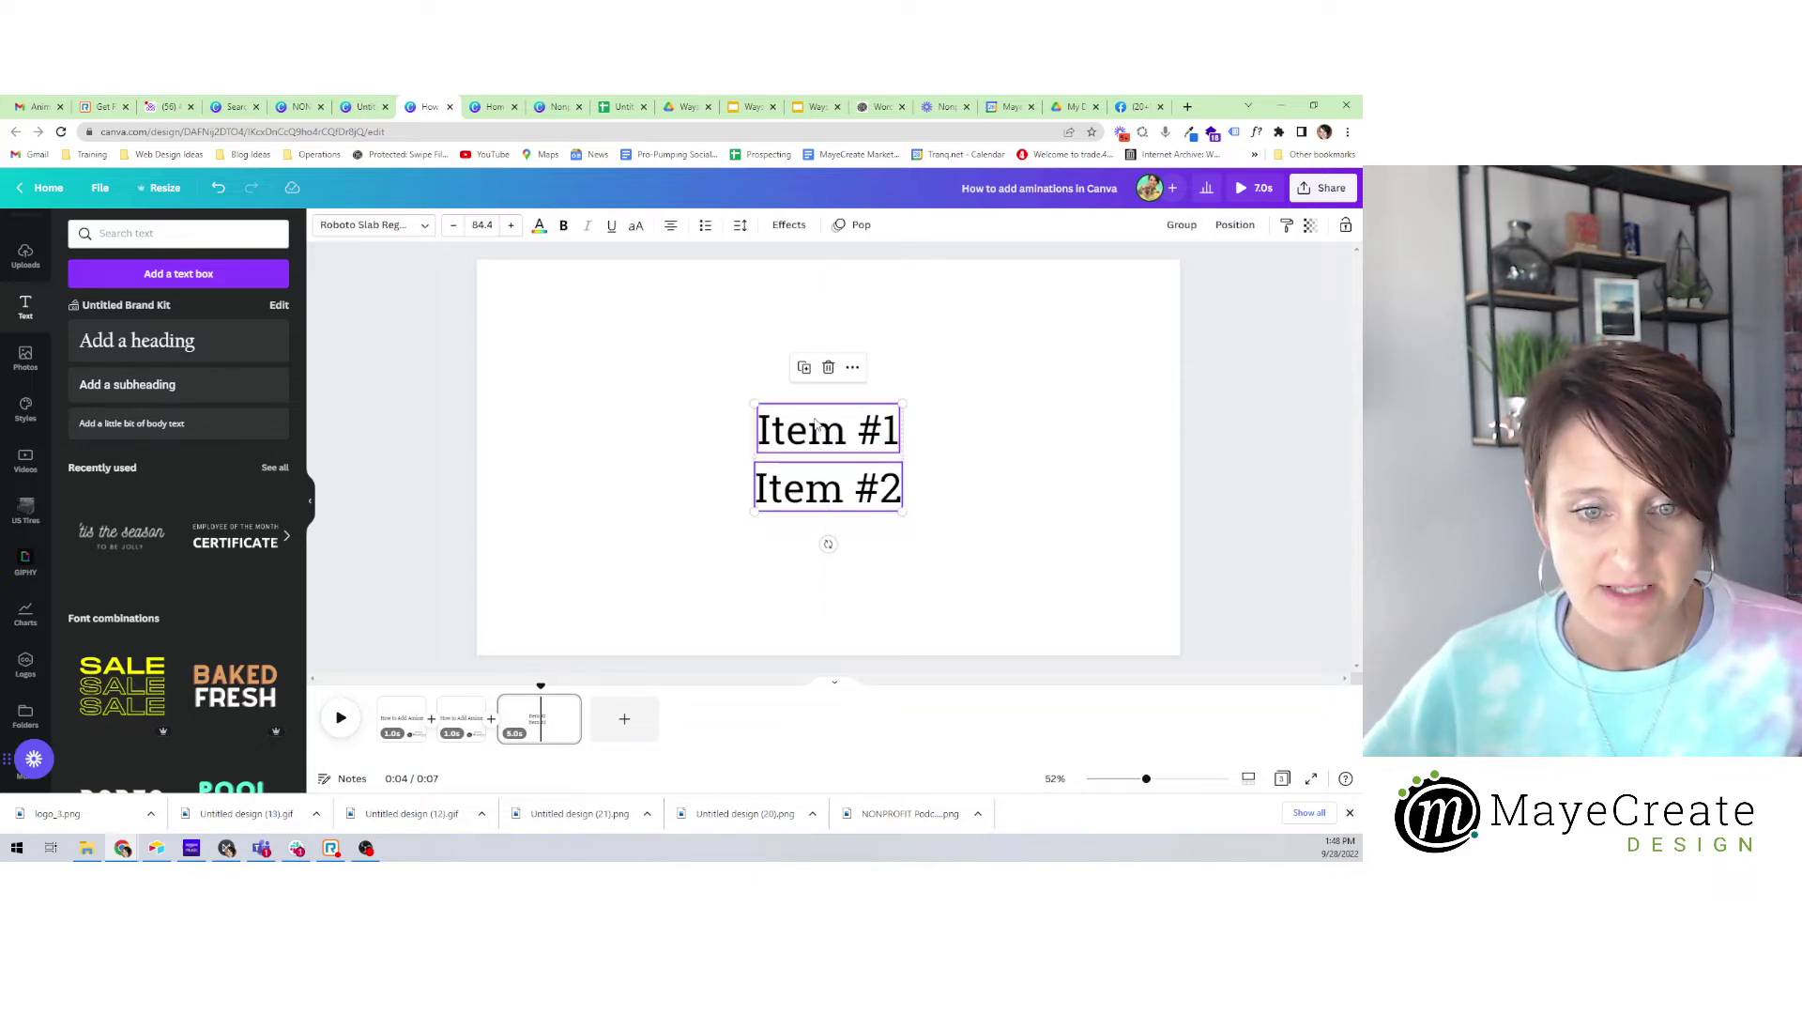
{"action": "left_click", "coordinate": [1290, 547]}
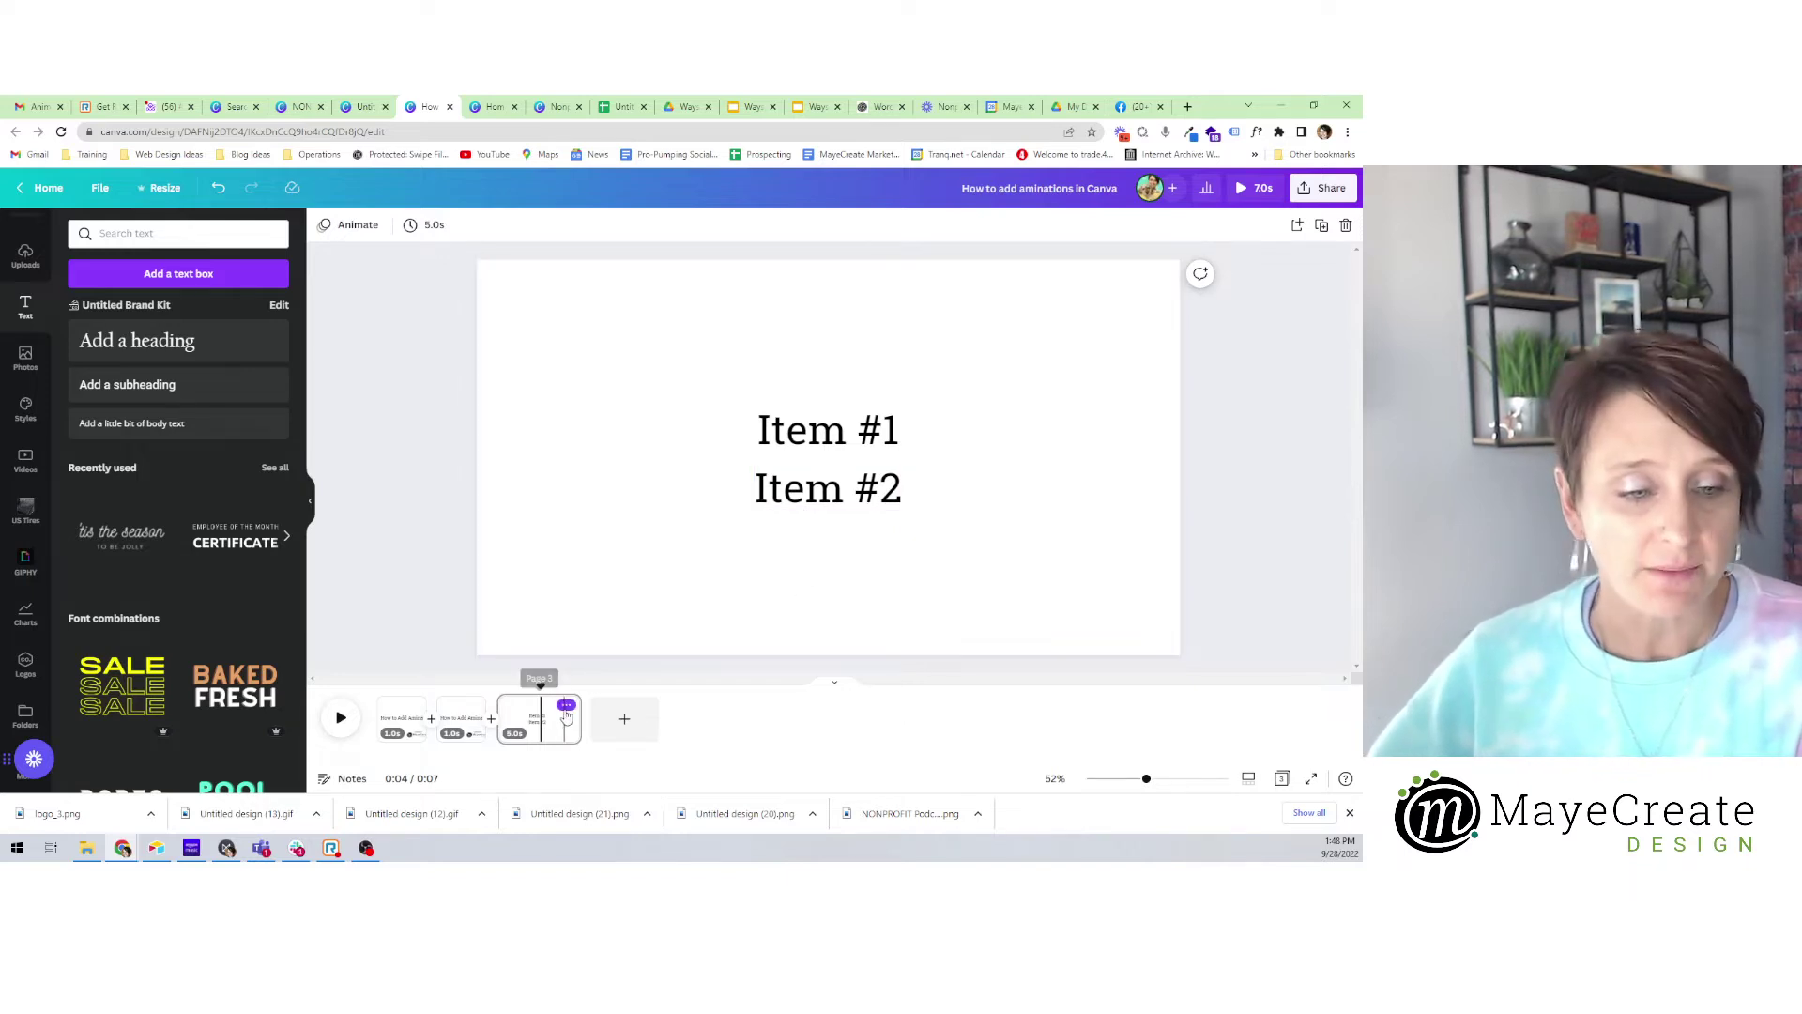
Duplicate the third page, and delete "Item #2" from the original third page.
{"action": "left_click", "coordinate": [566, 705]}
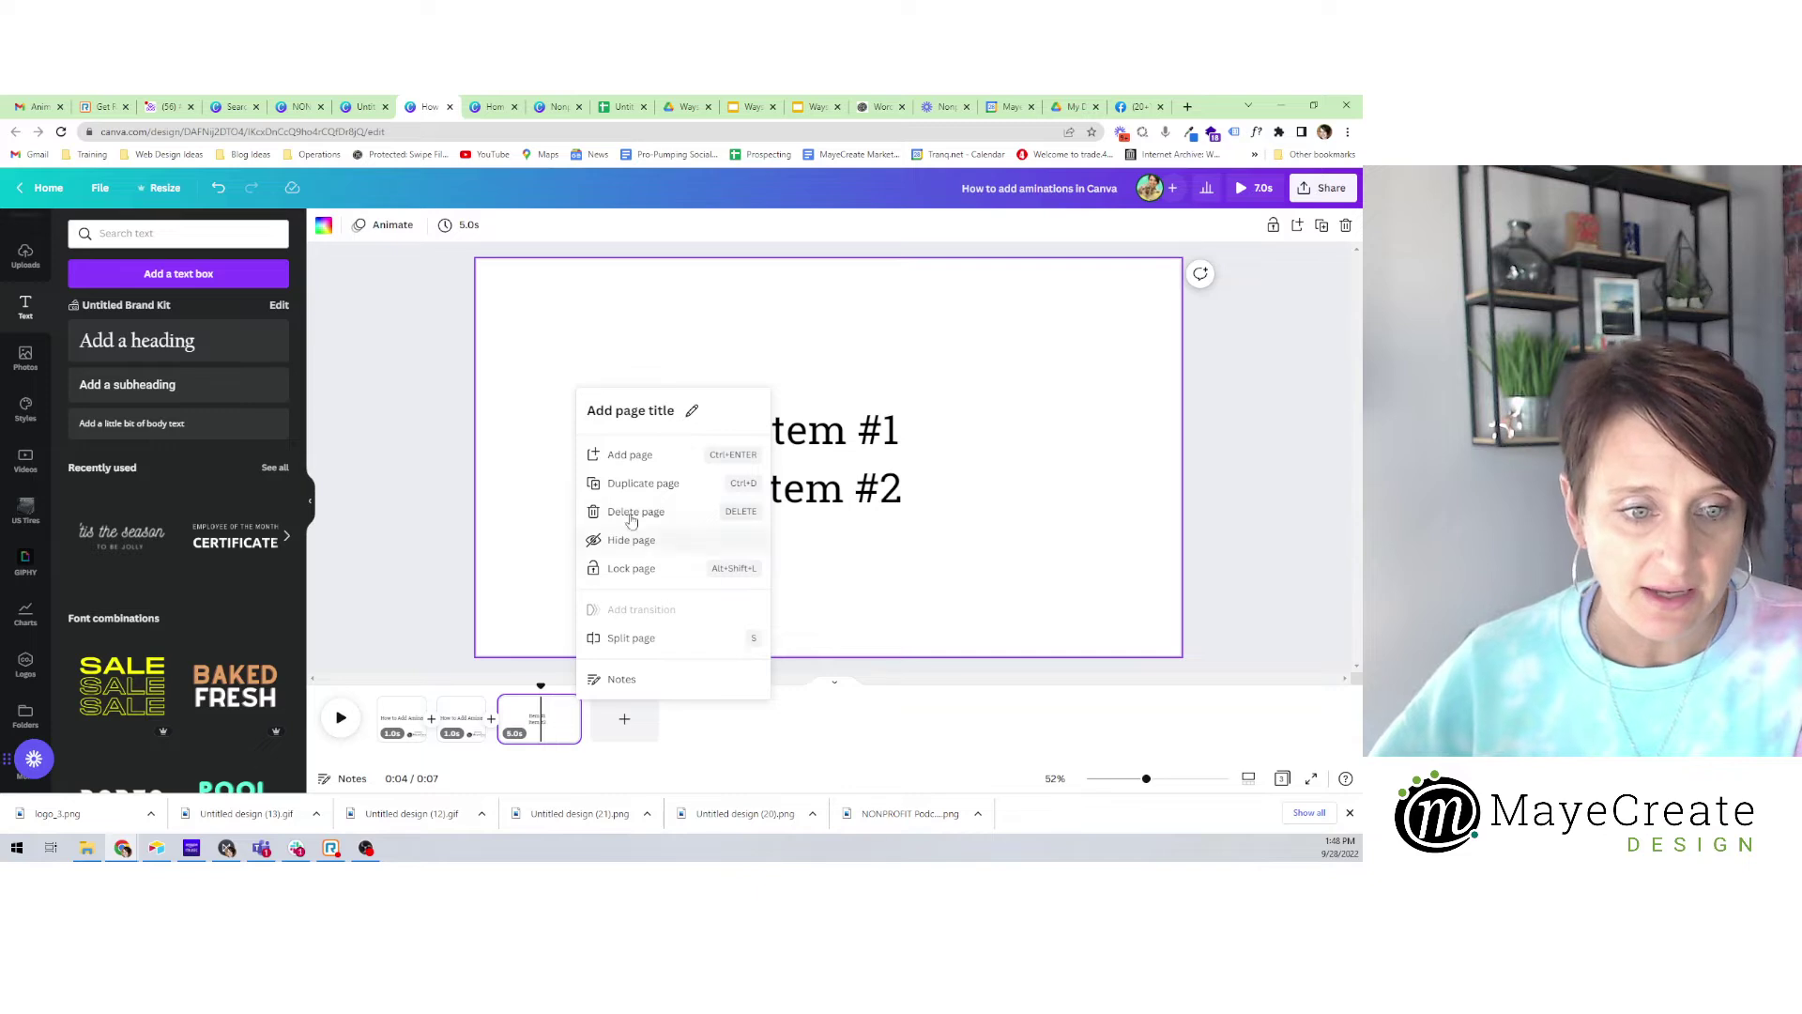
{"action": "left_click", "coordinate": [644, 484]}
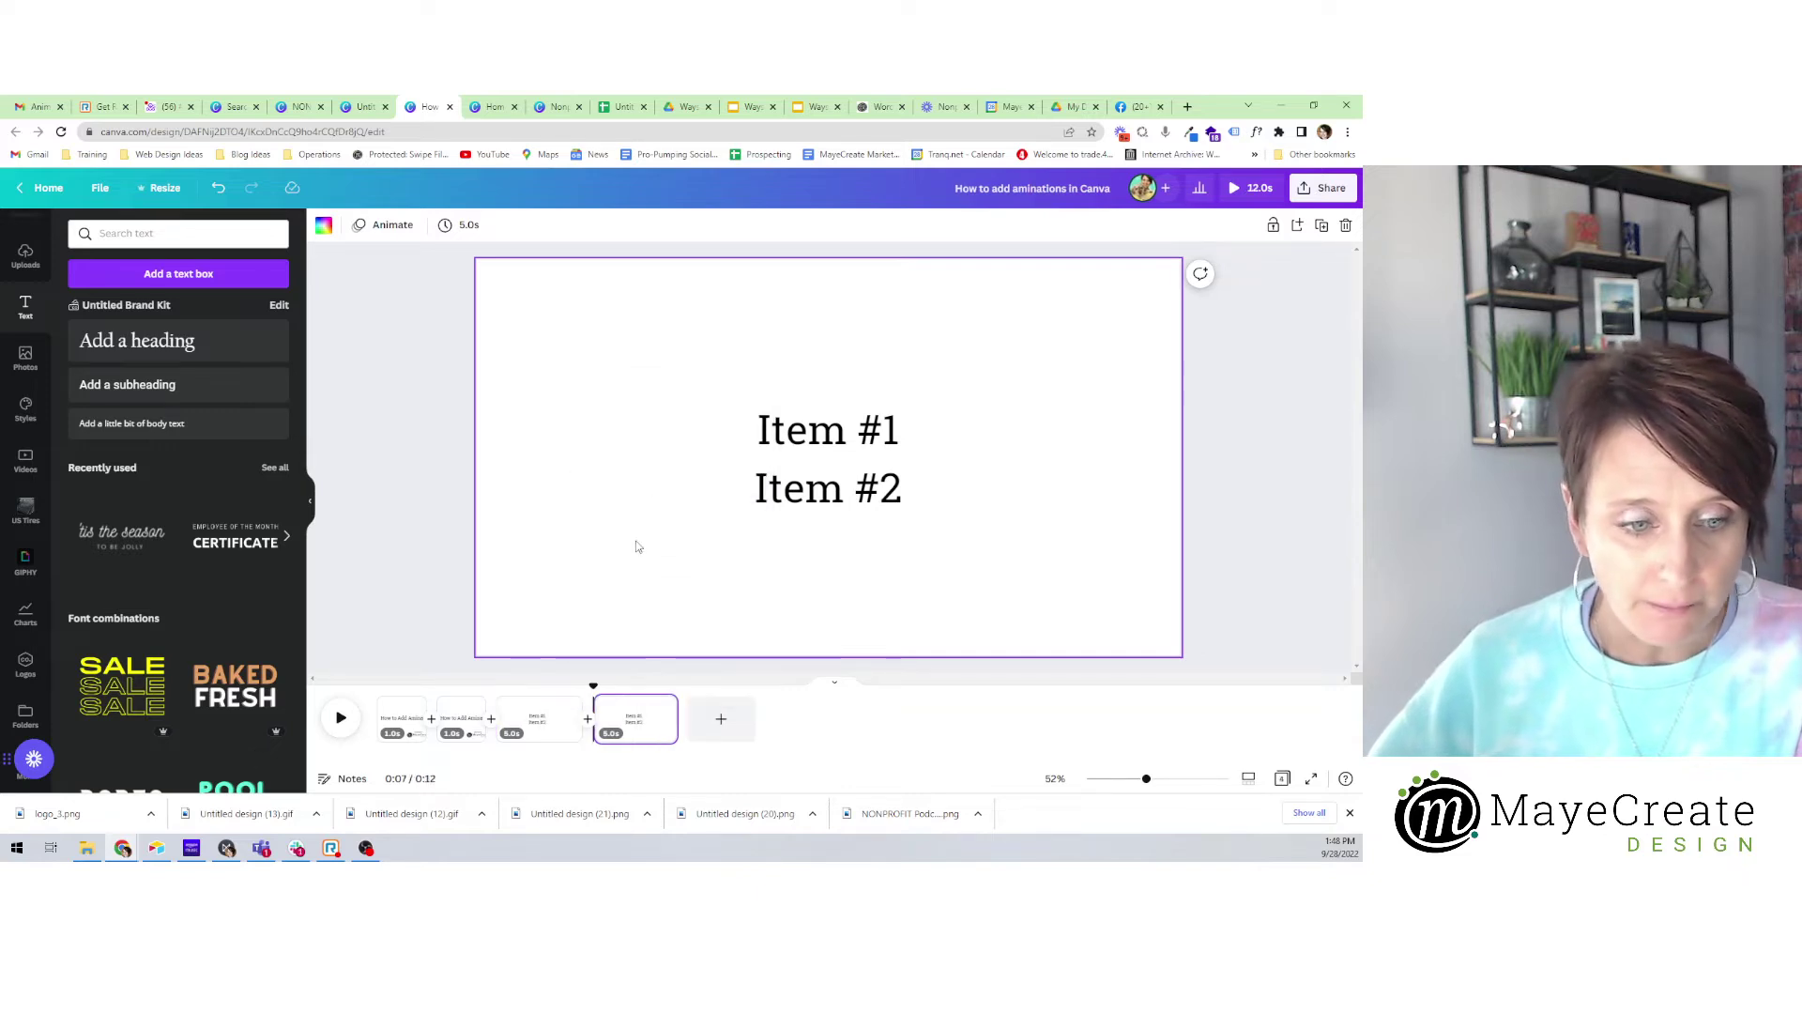
{"action": "left_click", "coordinate": [841, 484]}
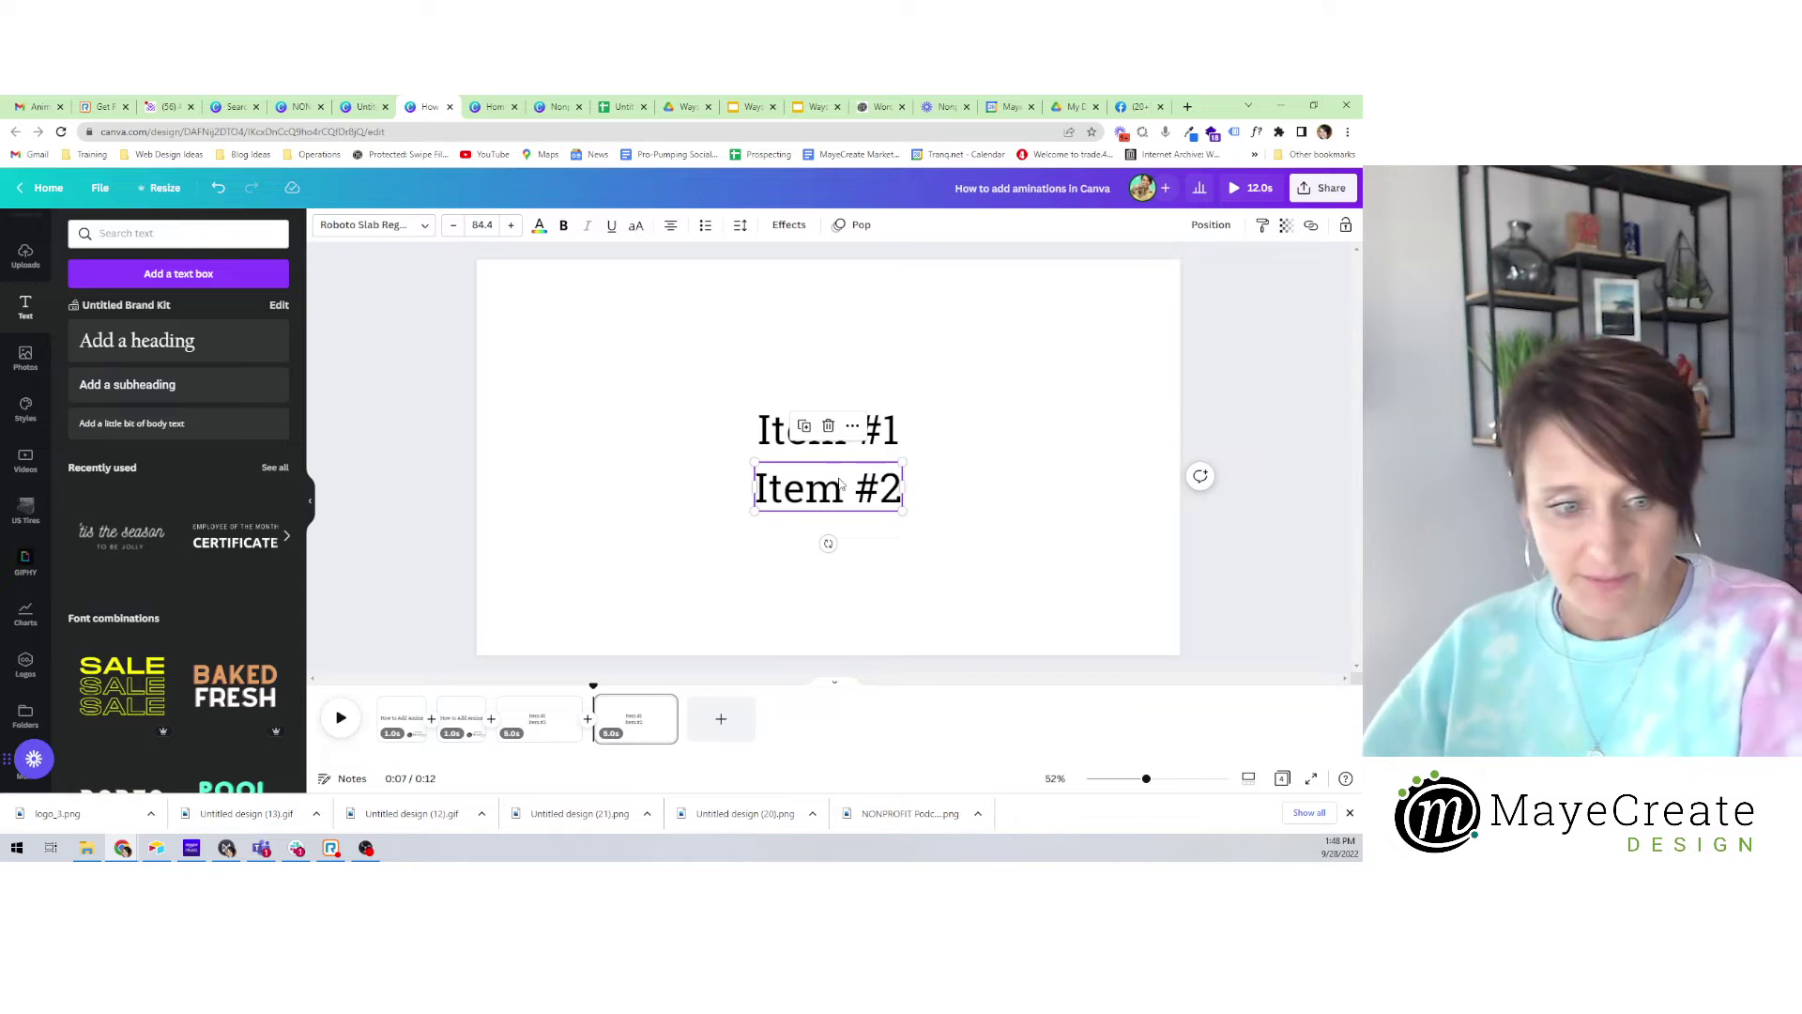
{"action": "left_click", "coordinate": [539, 721]}
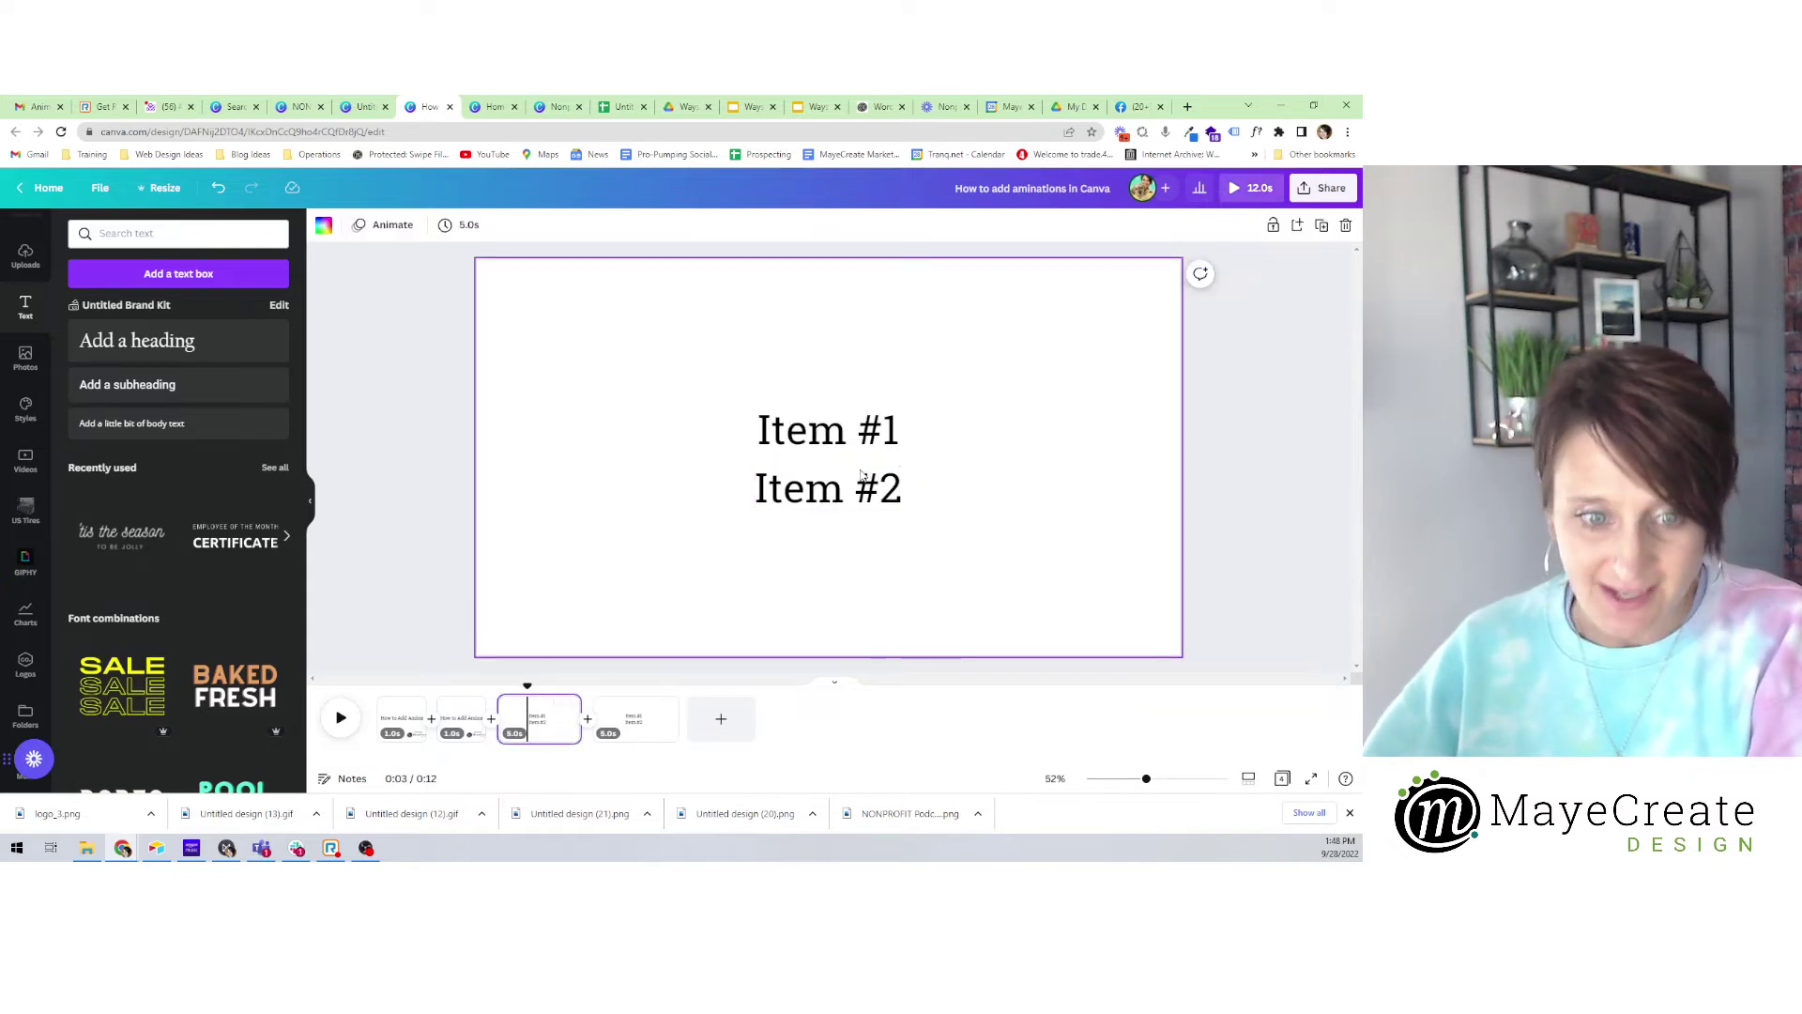
{"action": "left_click", "coordinate": [869, 497]}
{"action": "key", "text": "Delete"}
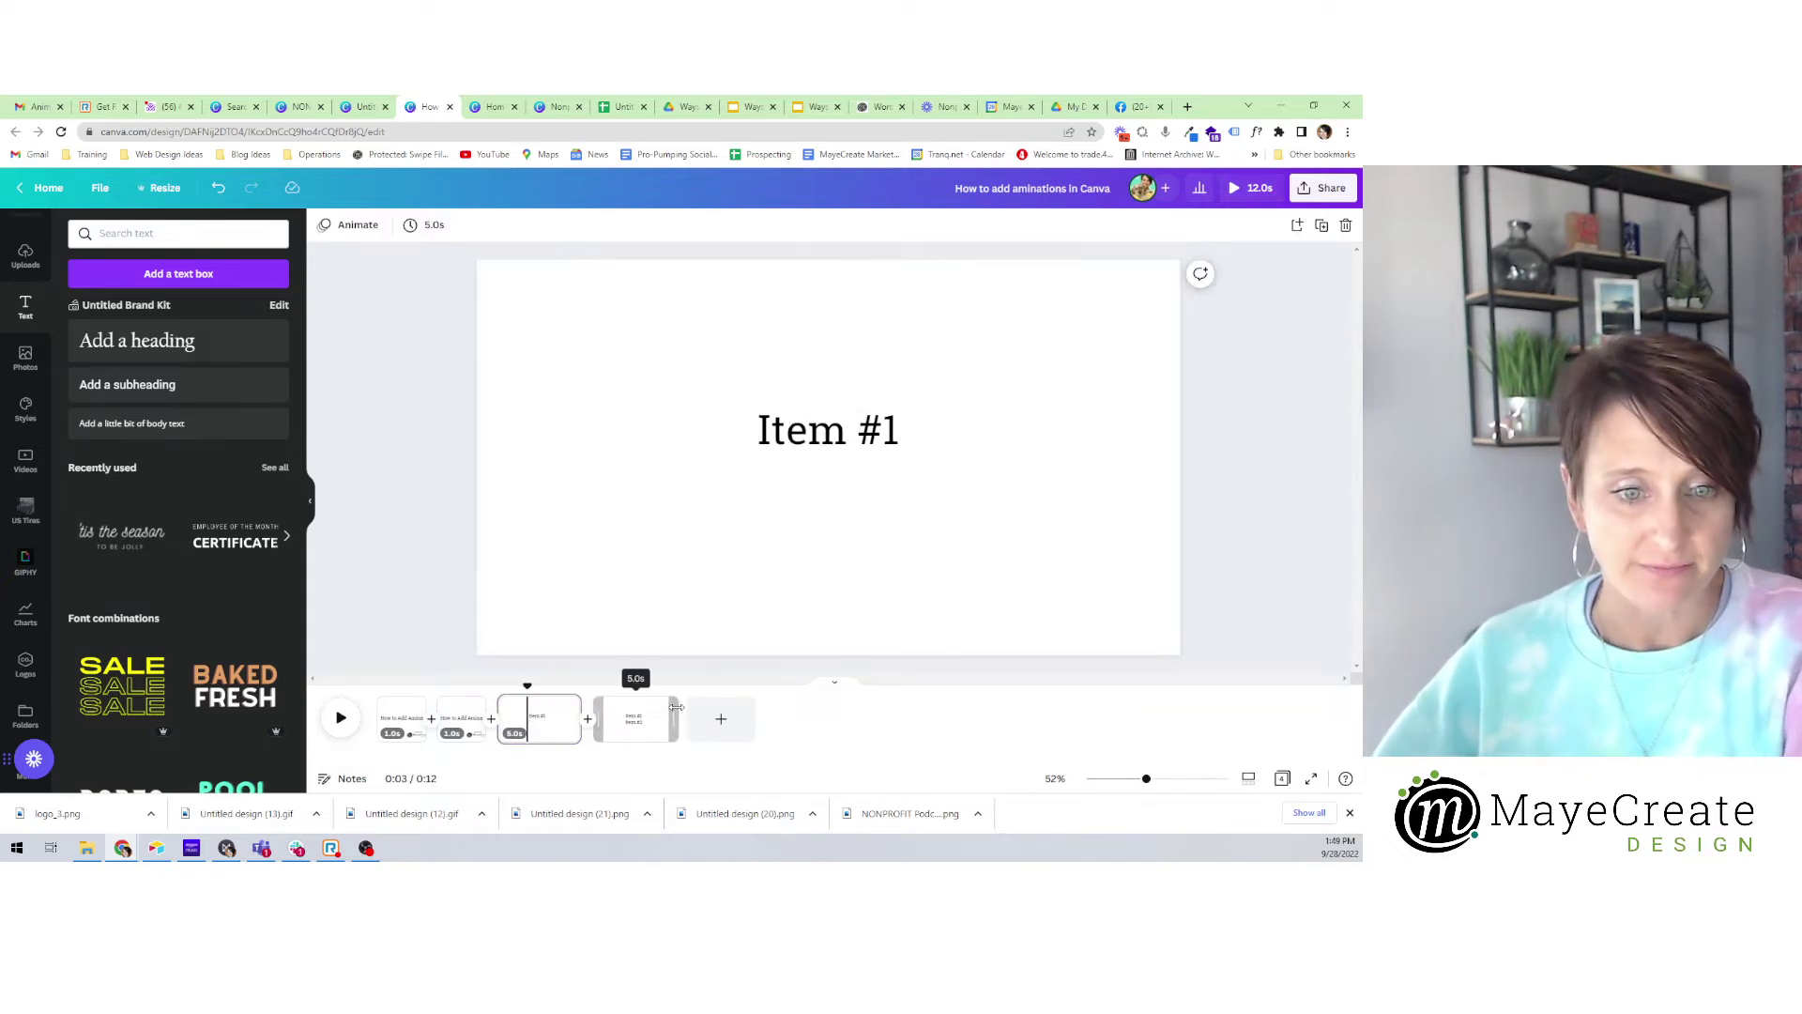
Set the Pop animation of "Item #1" on the third page to On enter.
{"action": "left_click", "coordinate": [813, 434]}
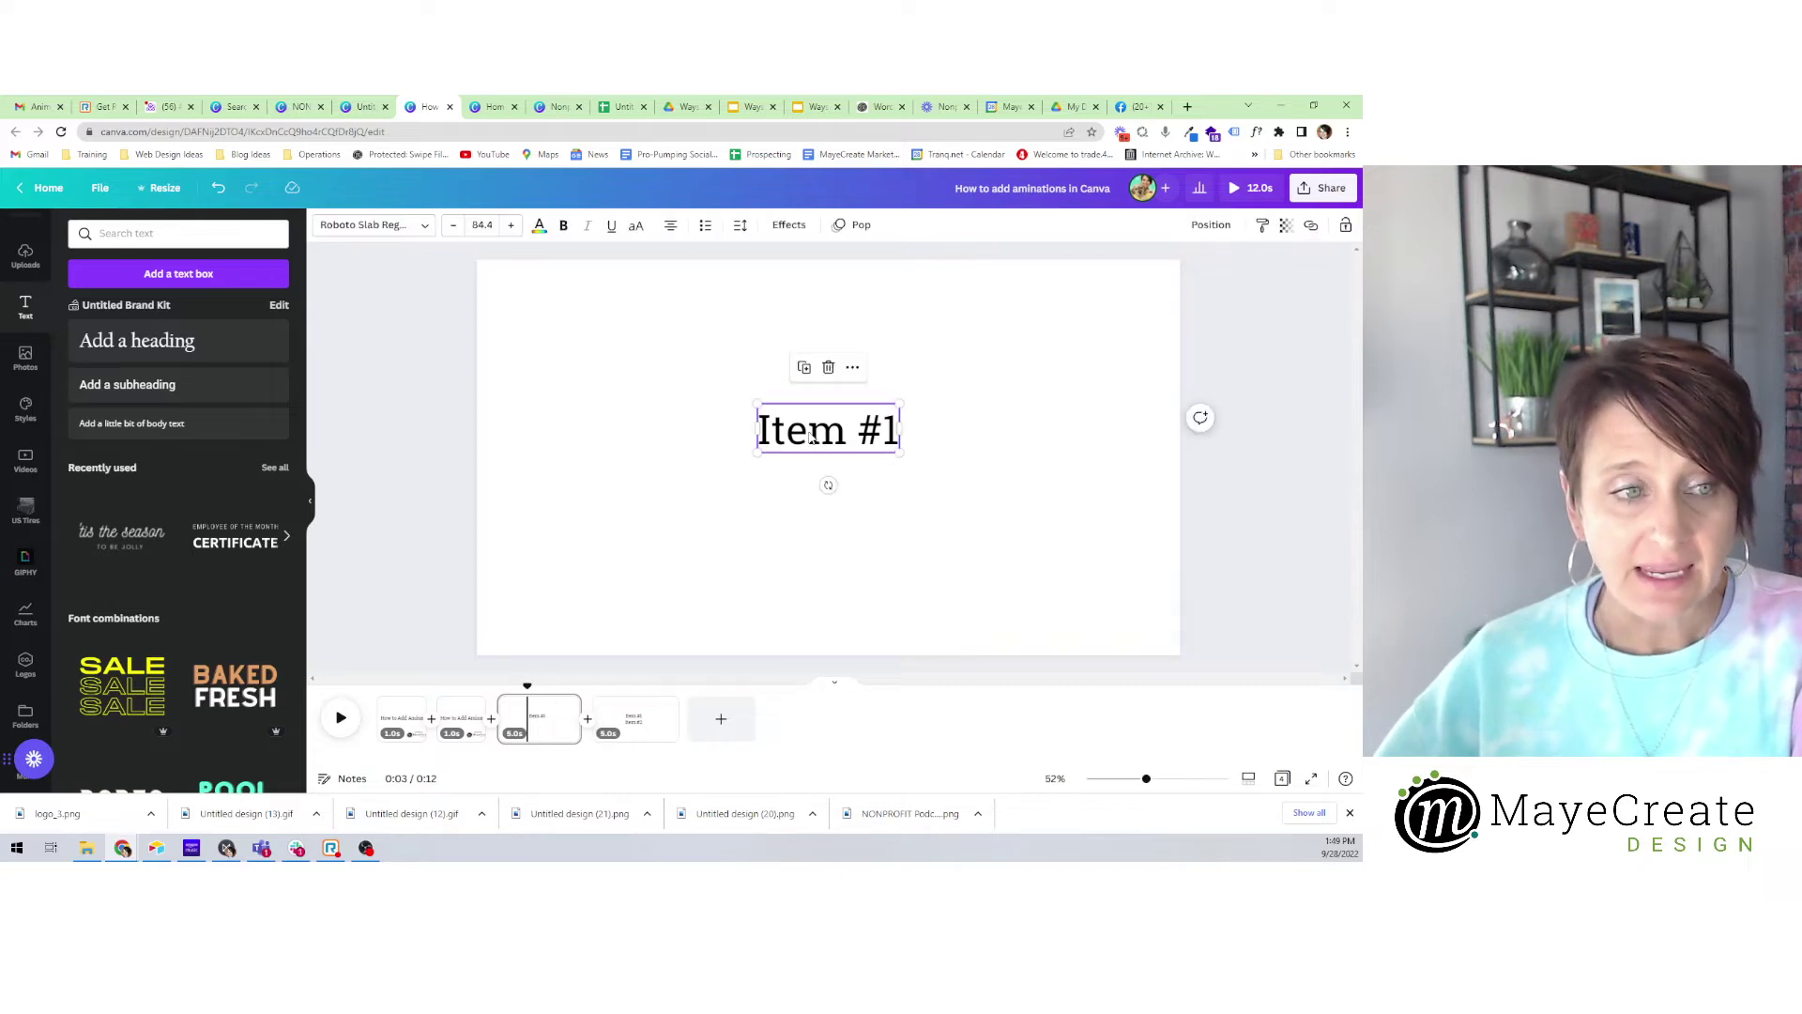
{"action": "left_click", "coordinate": [850, 225]}
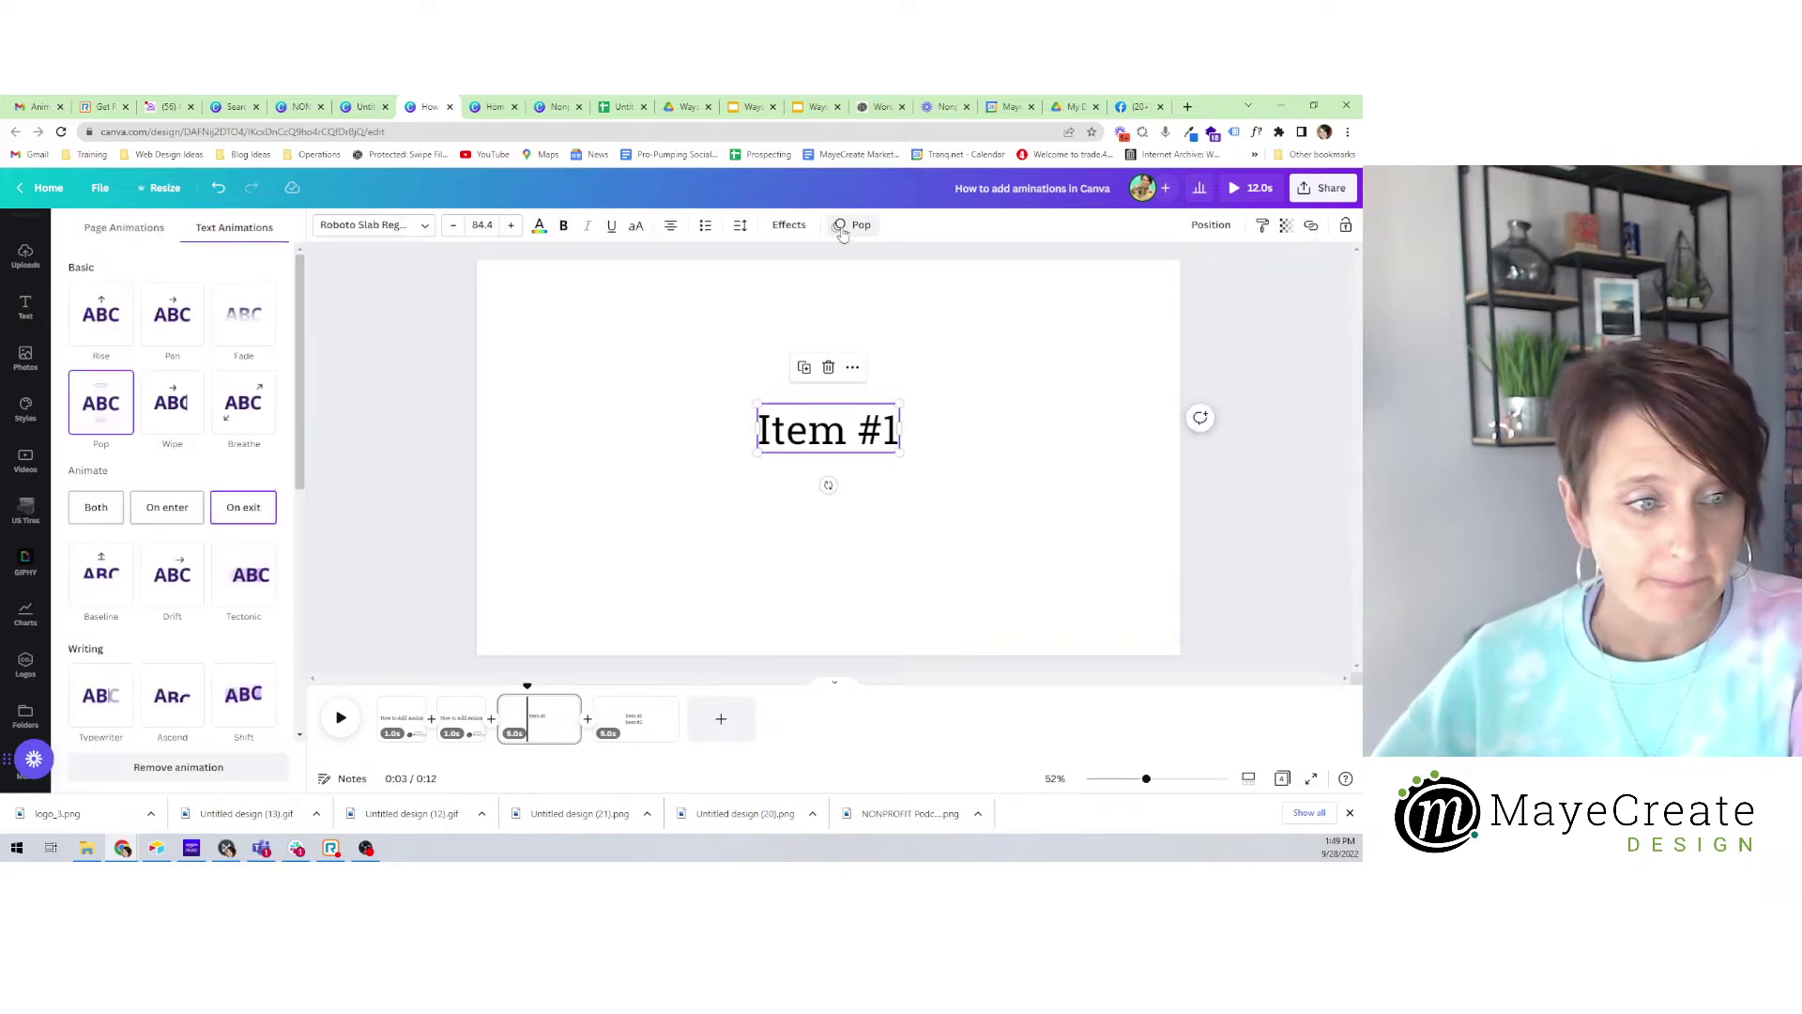
{"action": "left_click", "coordinate": [161, 518]}
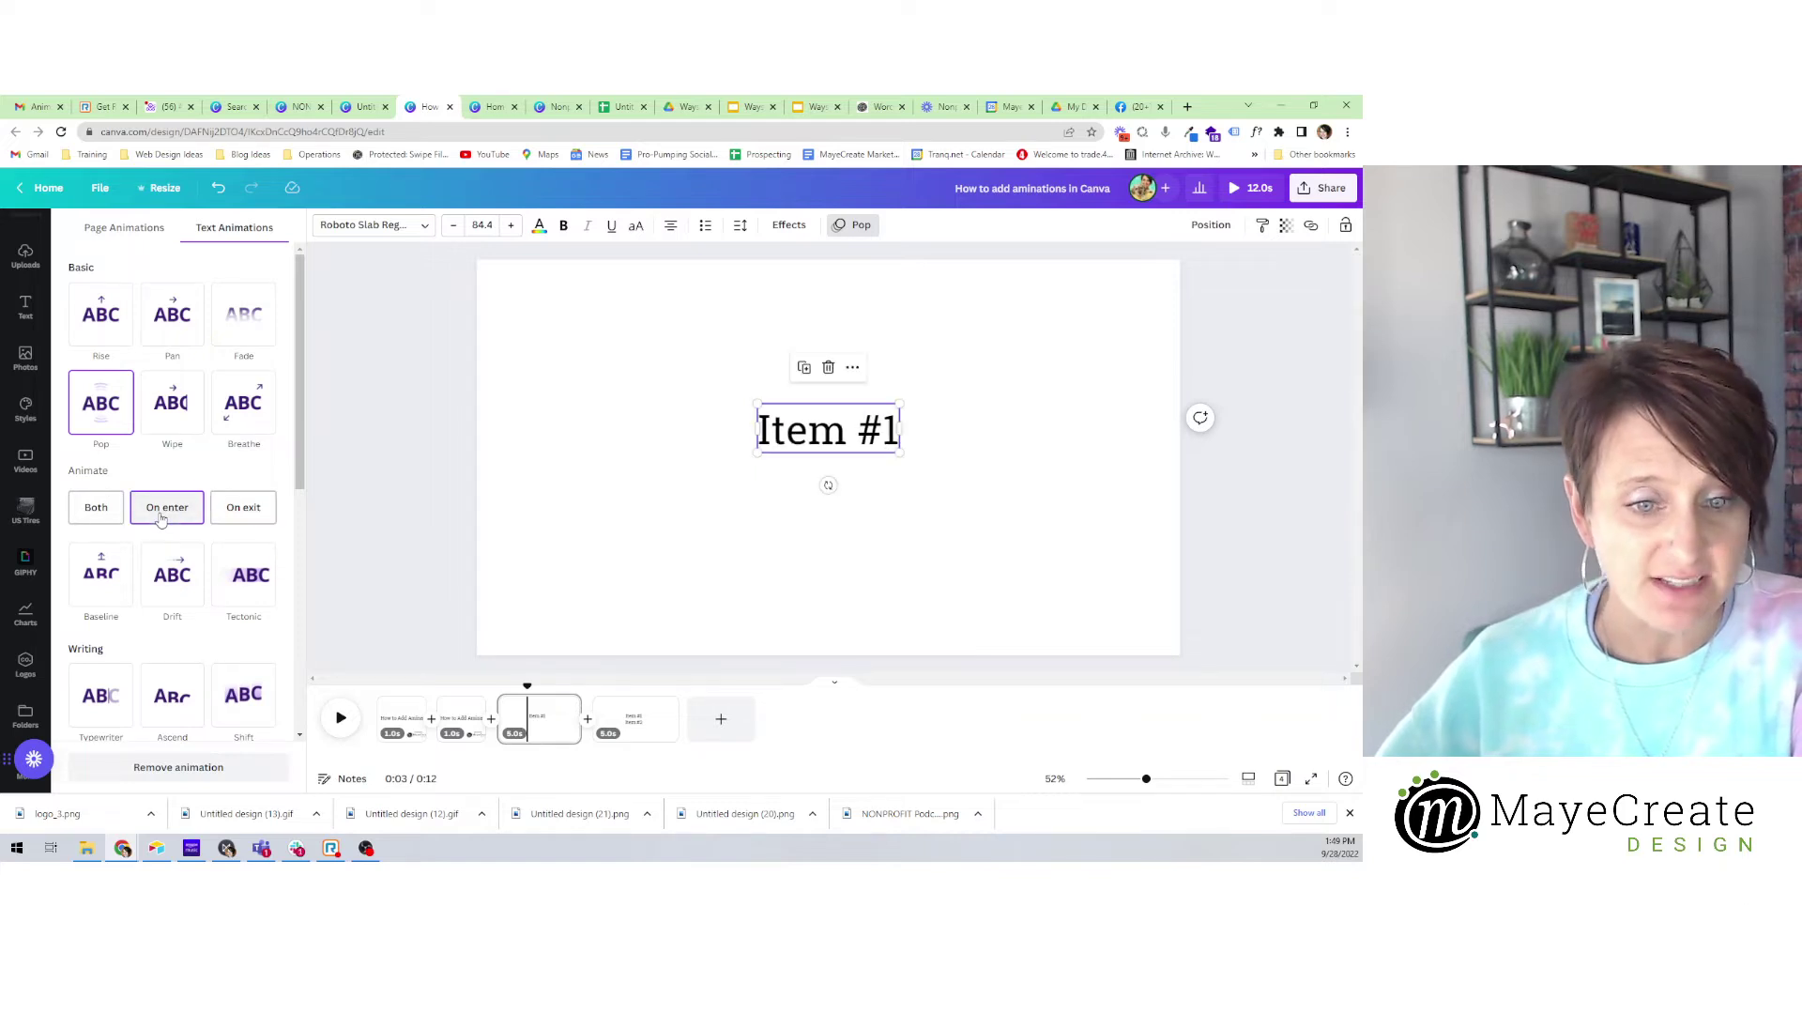
Set the Pop animation of "Item #2" on the fourth page to On enter.
{"action": "left_click", "coordinate": [636, 713]}
{"action": "left_click", "coordinate": [814, 502]}
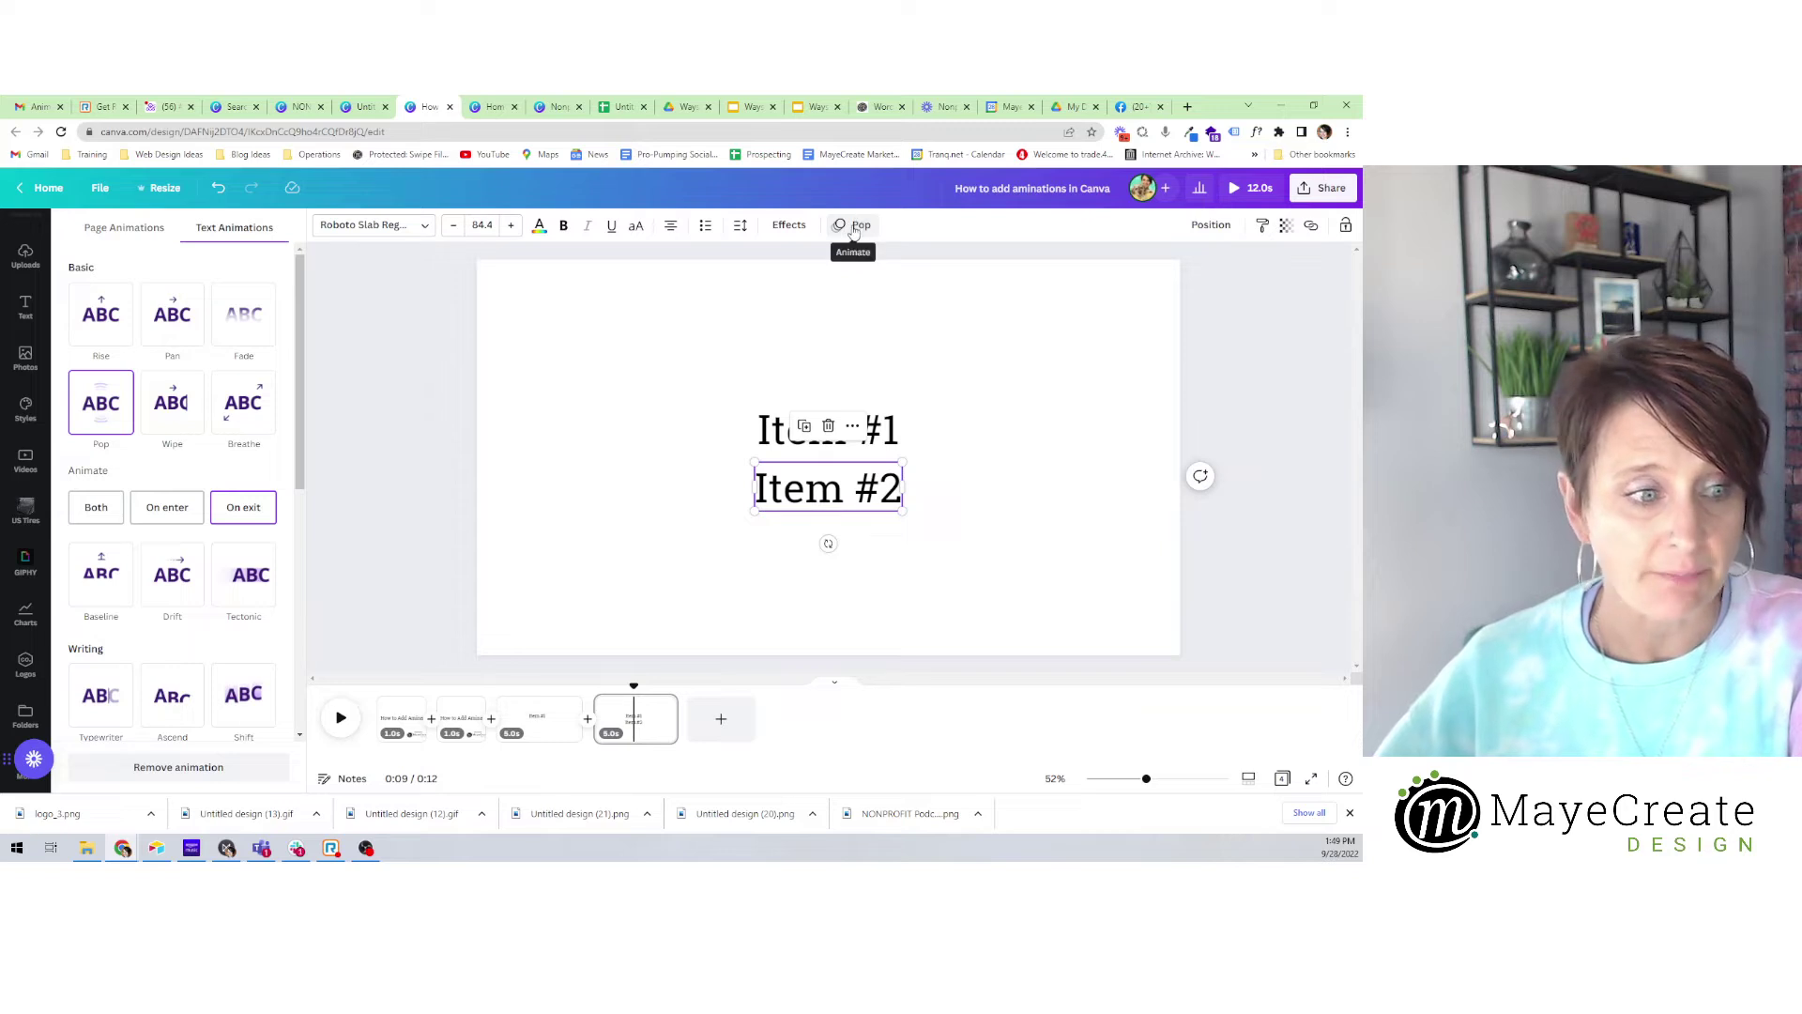
{"action": "left_click", "coordinate": [167, 507]}
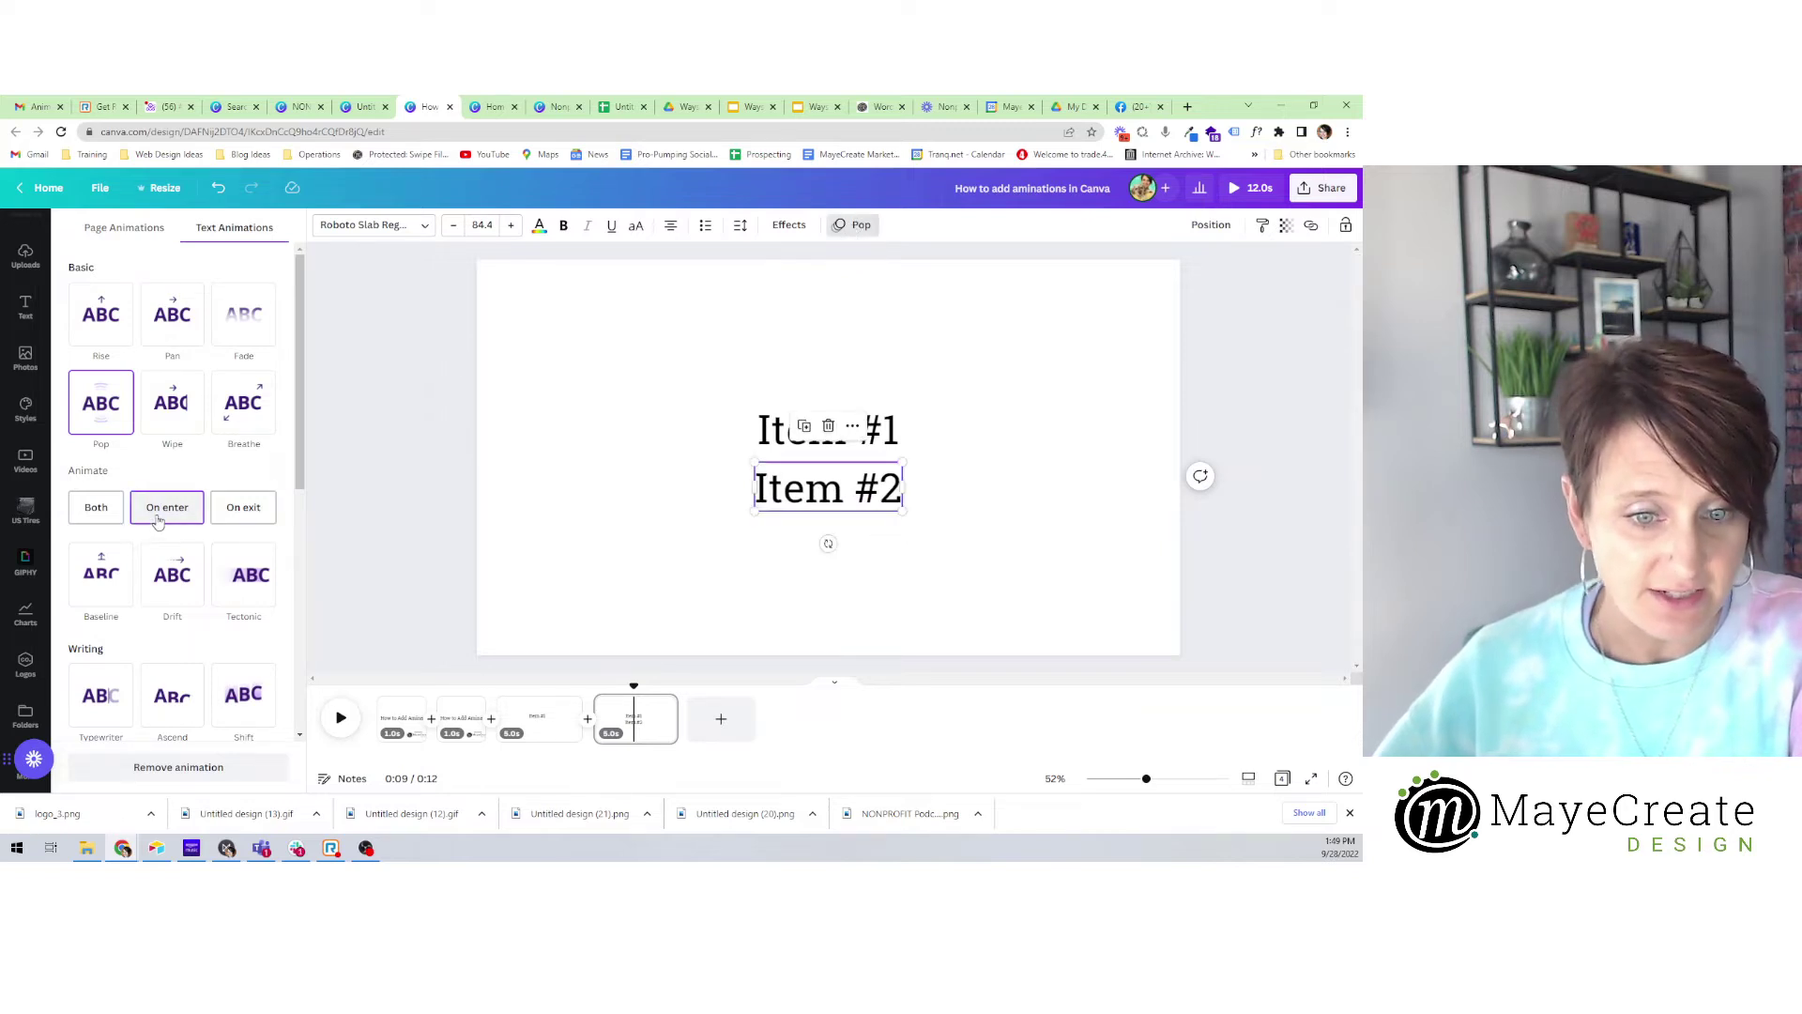
Check the text animation settings of "Item #1" on the third page and "Item #2" on the fourth page.
{"action": "left_click", "coordinate": [538, 722]}
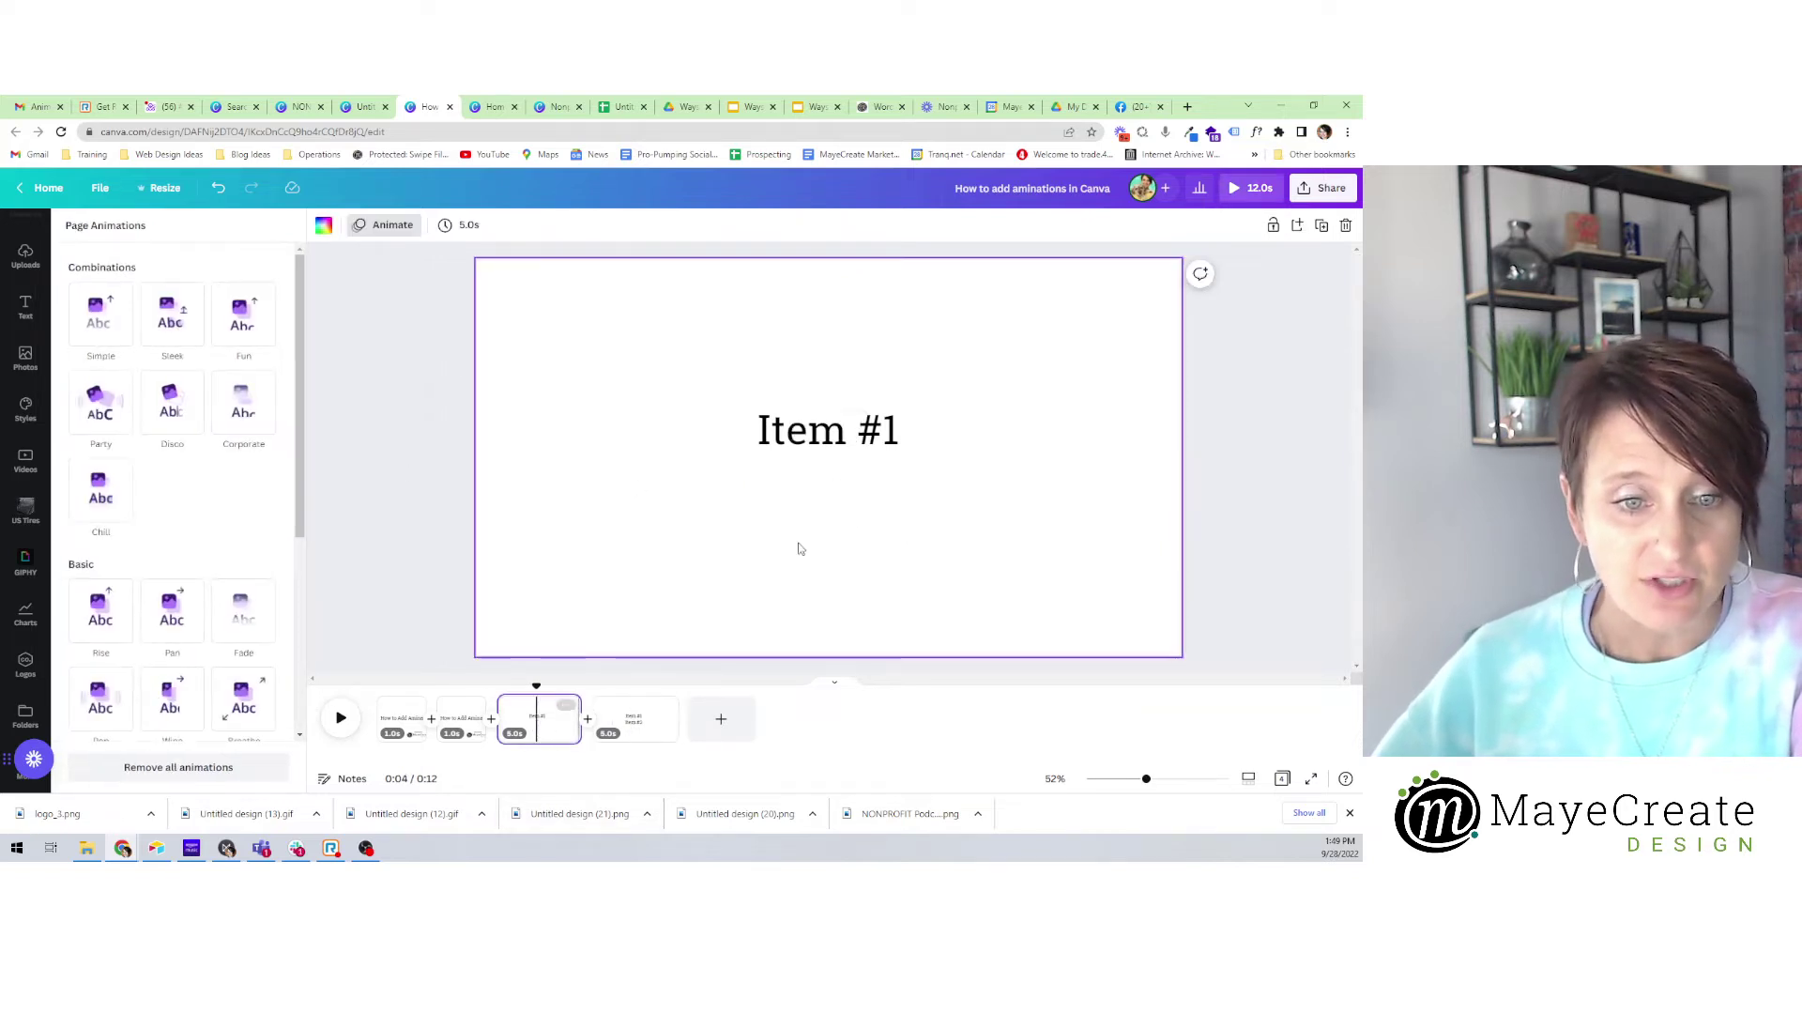
{"action": "left_click", "coordinate": [826, 431]}
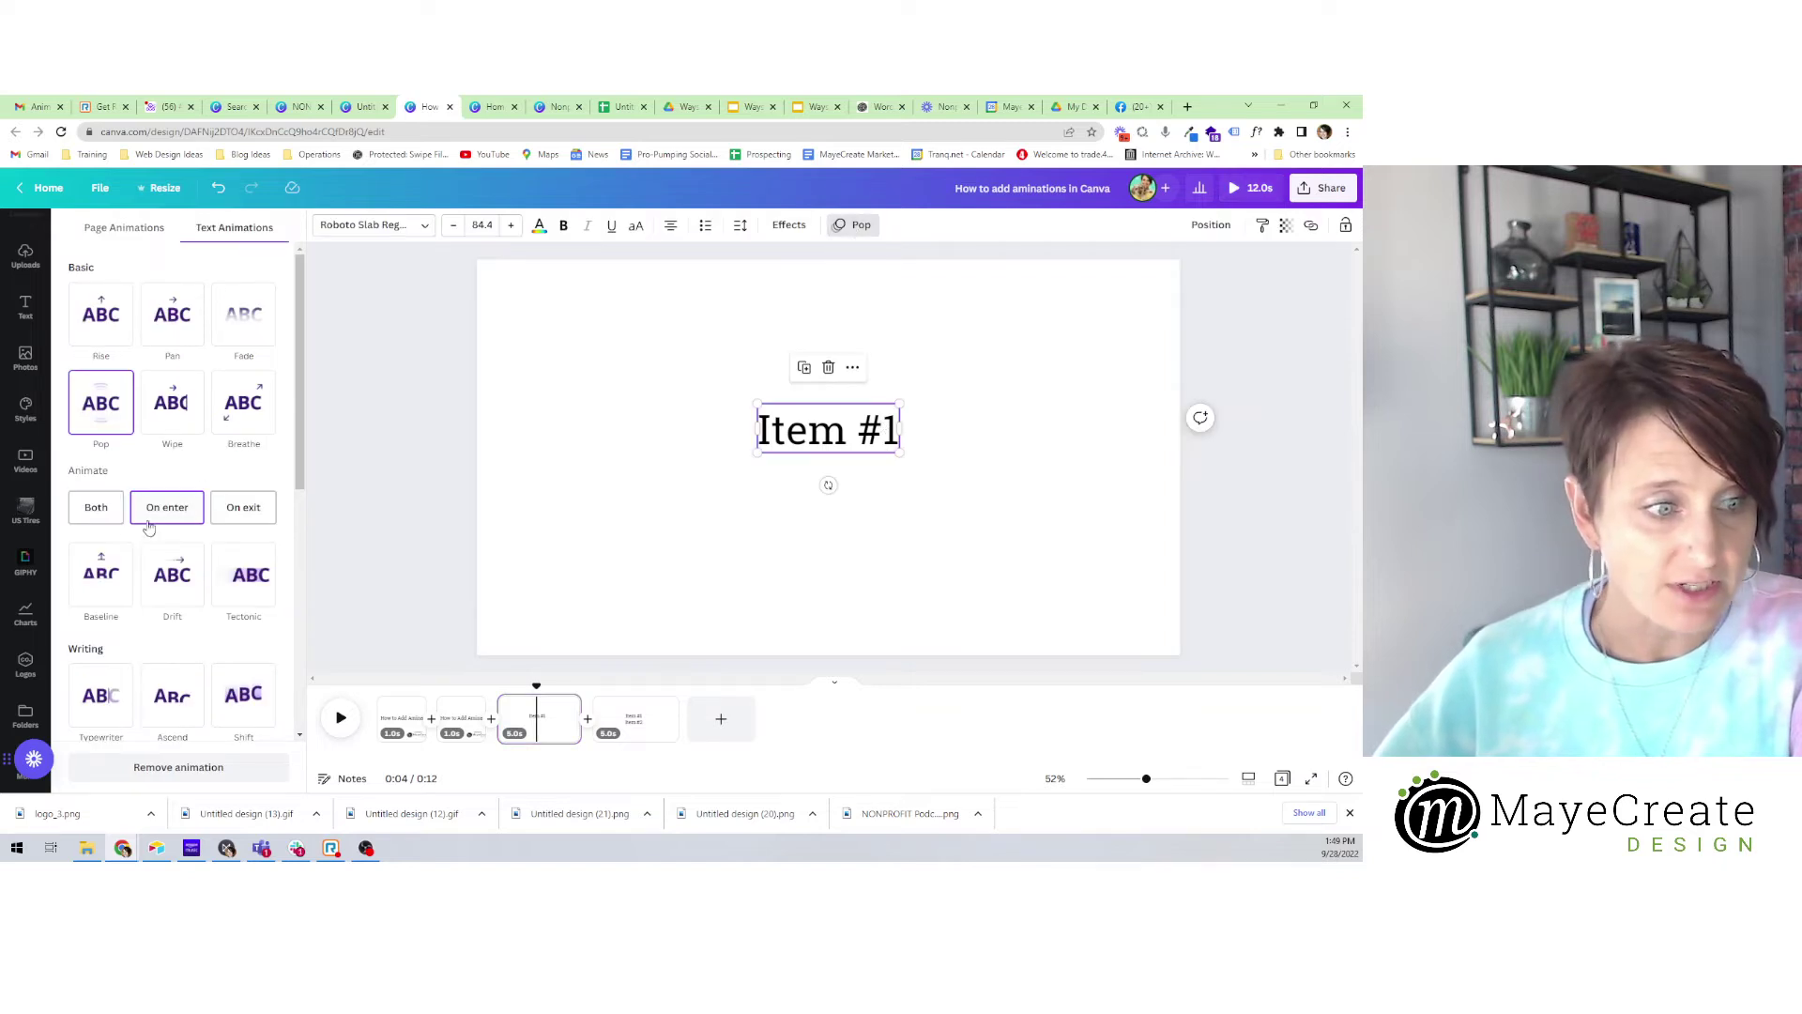
{"action": "left_click", "coordinate": [634, 722]}
{"action": "left_click", "coordinate": [802, 500]}
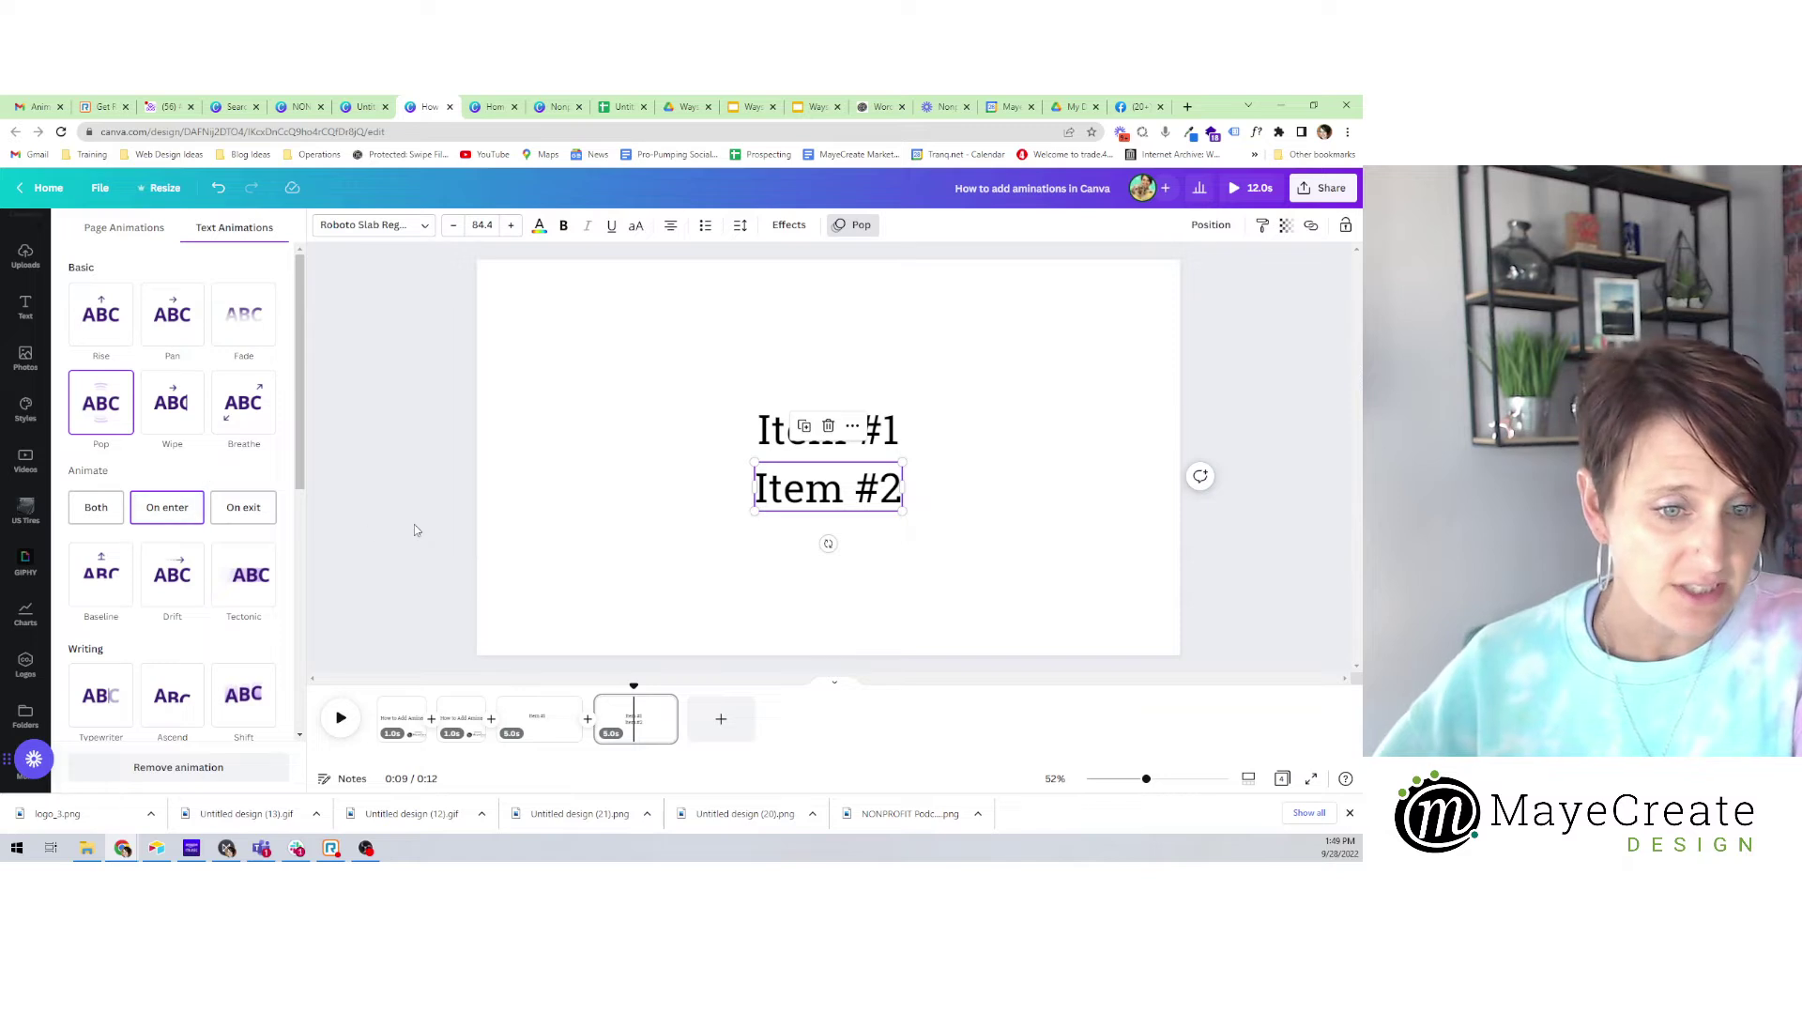
{"action": "left_click", "coordinate": [384, 533]}
Set the timing of the third page to 0.5 seconds.
{"action": "mouse_move", "coordinate": [533, 736]}
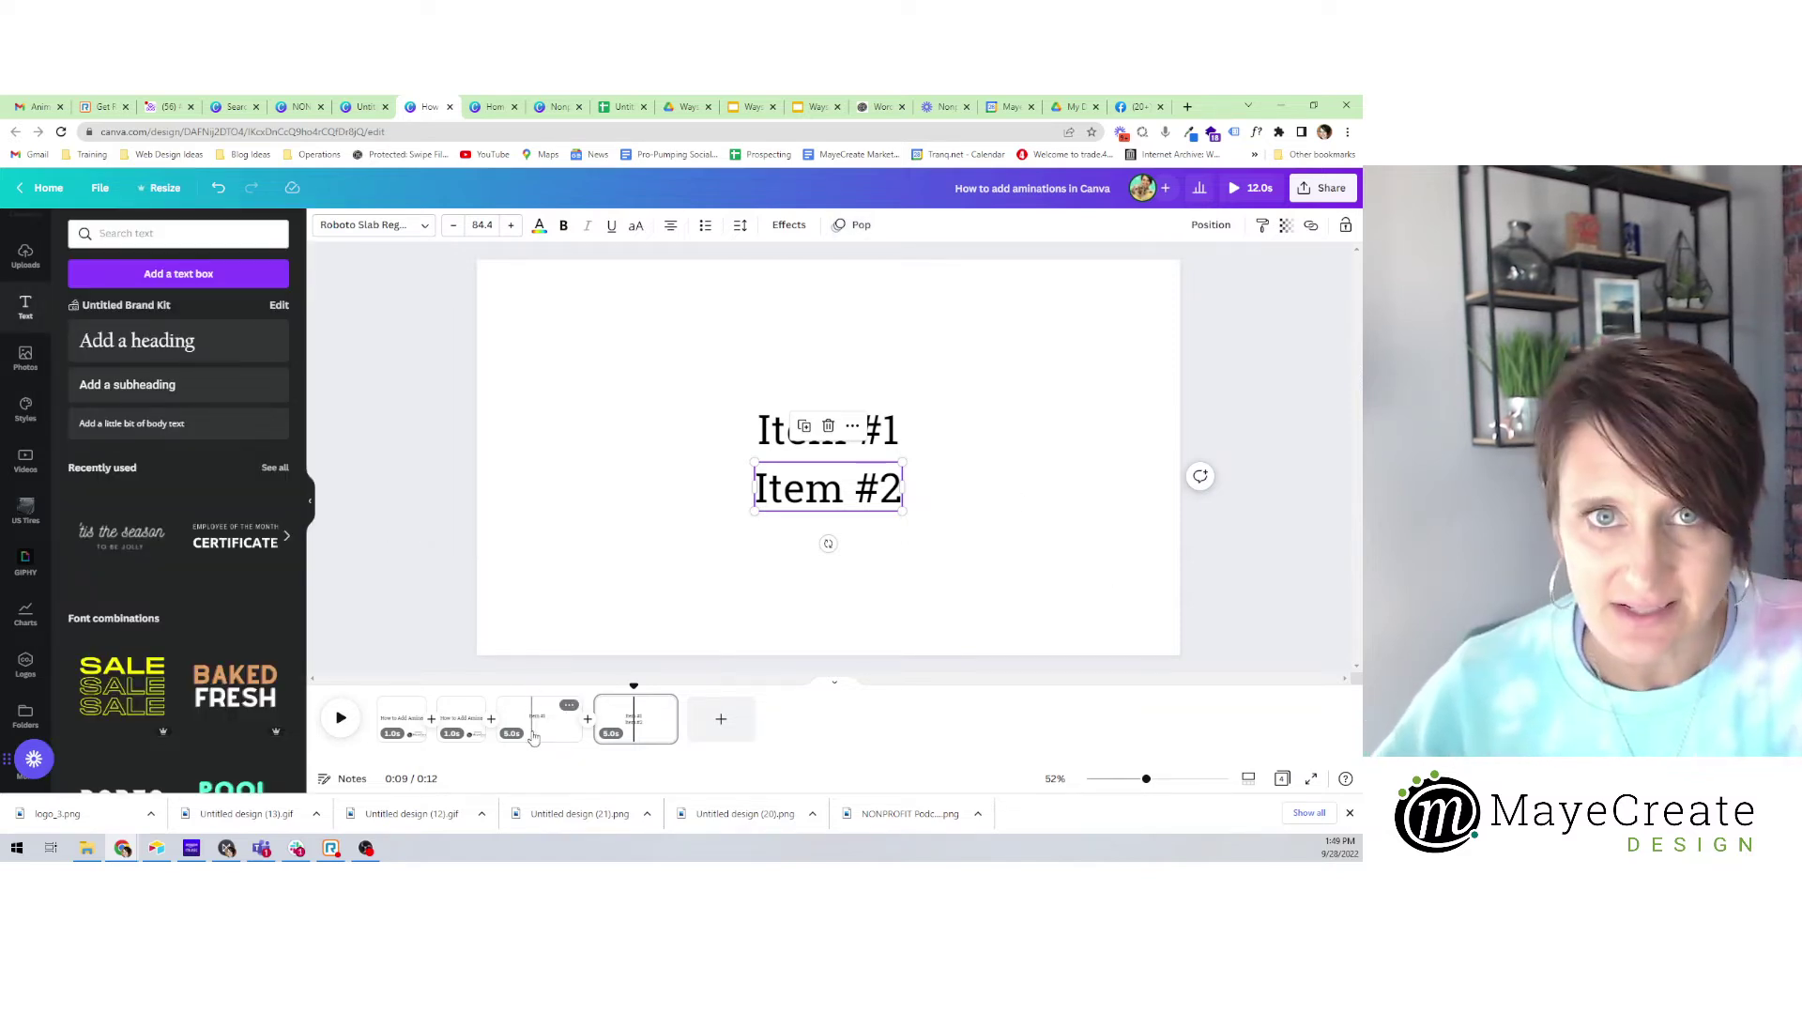
{"action": "left_click", "coordinate": [514, 733]}
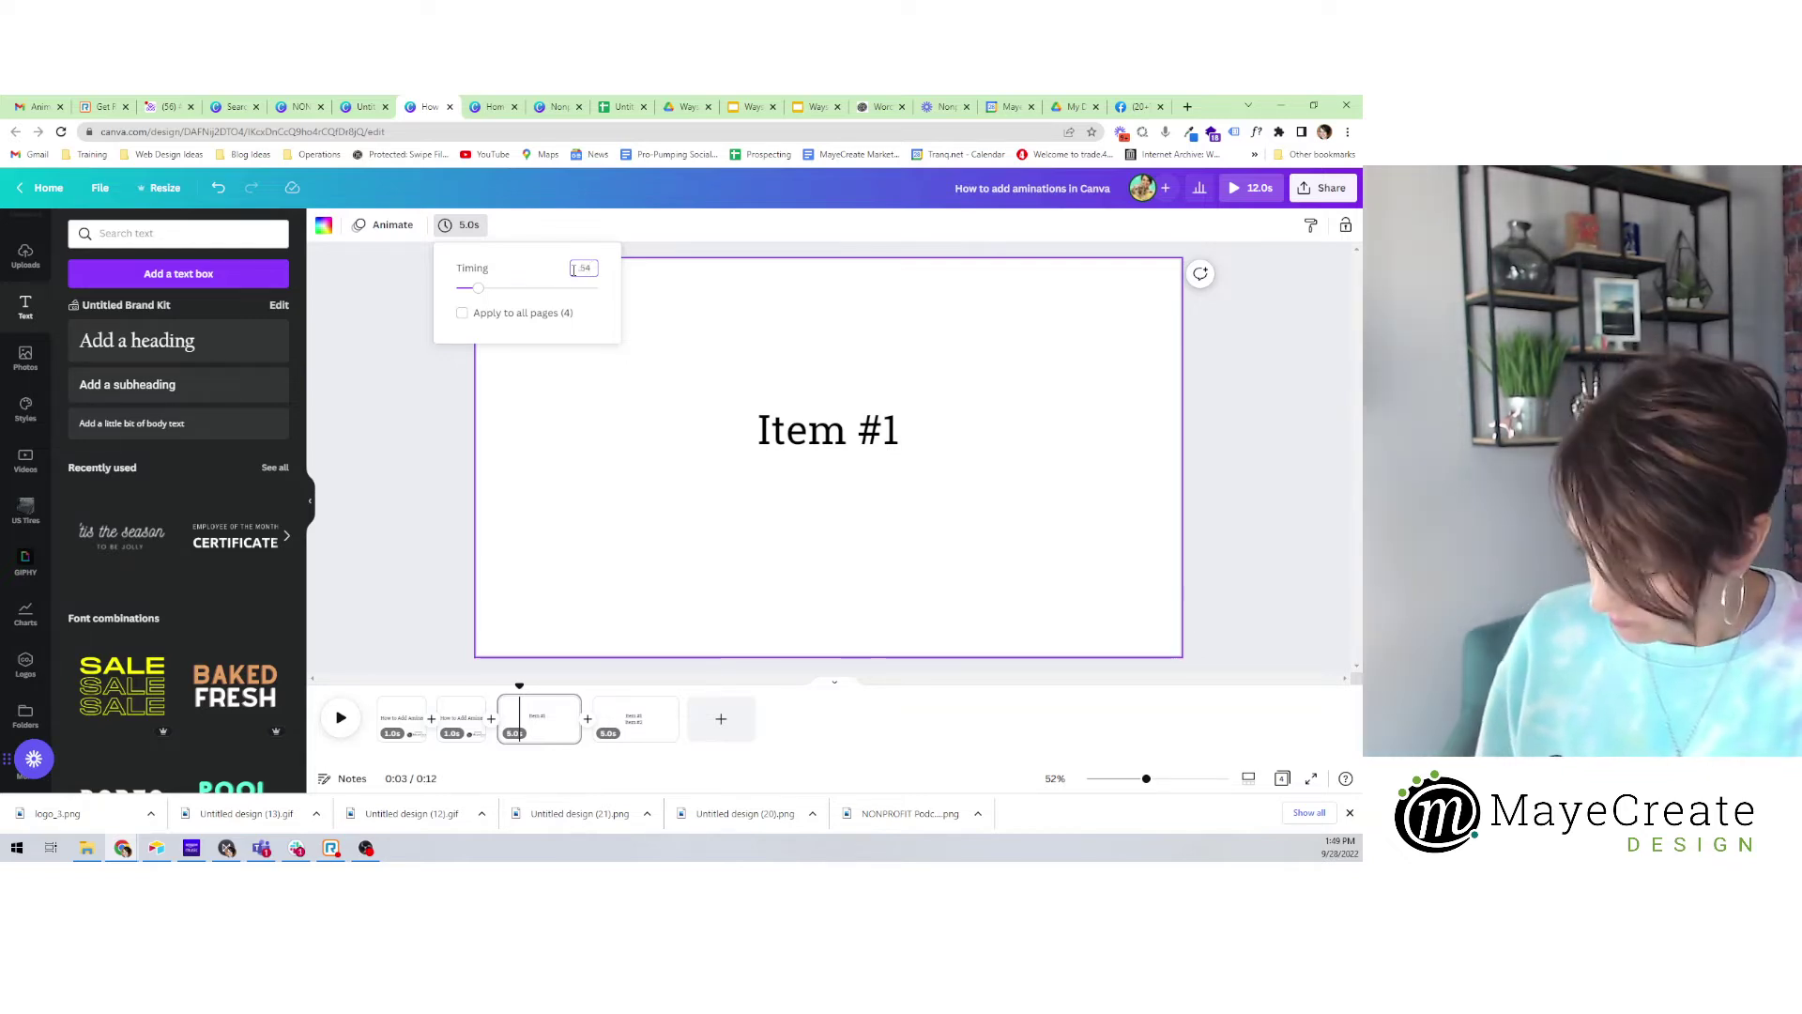
{"action": "key", "text": "Return"}
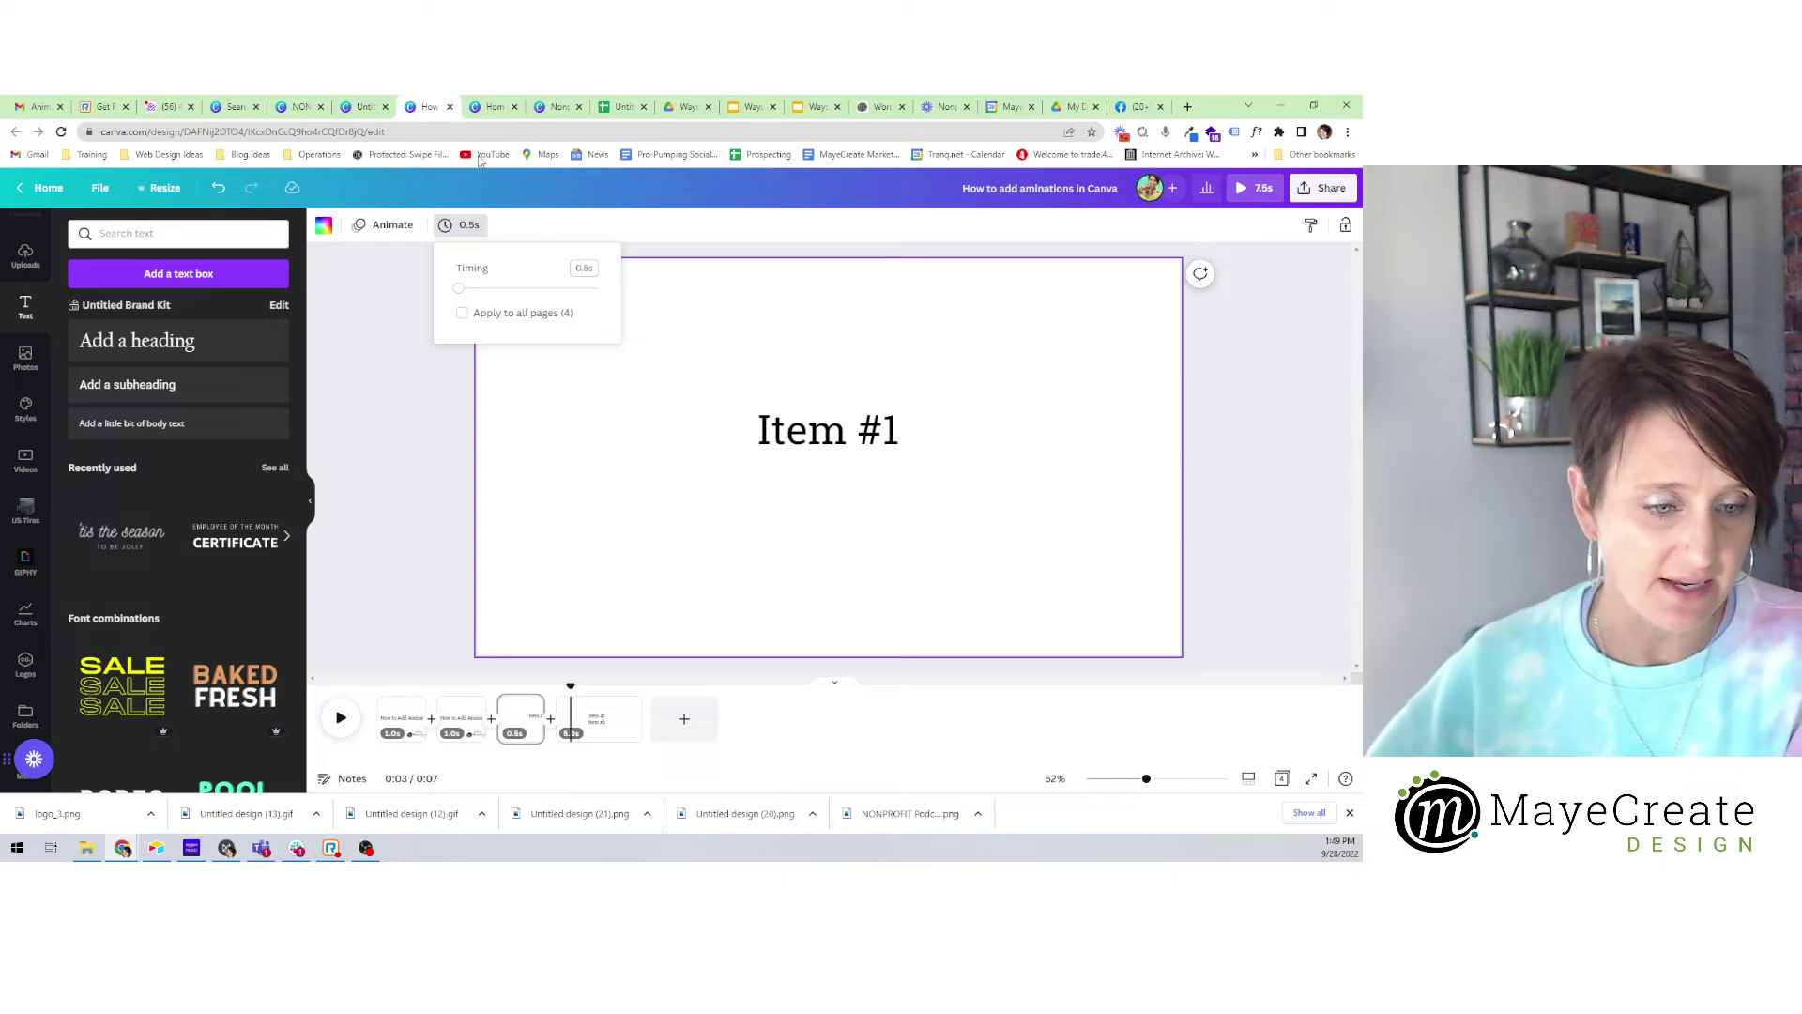
Set the timing of the fourth page to 2 seconds and preview the design.
{"action": "left_click", "coordinate": [615, 719]}
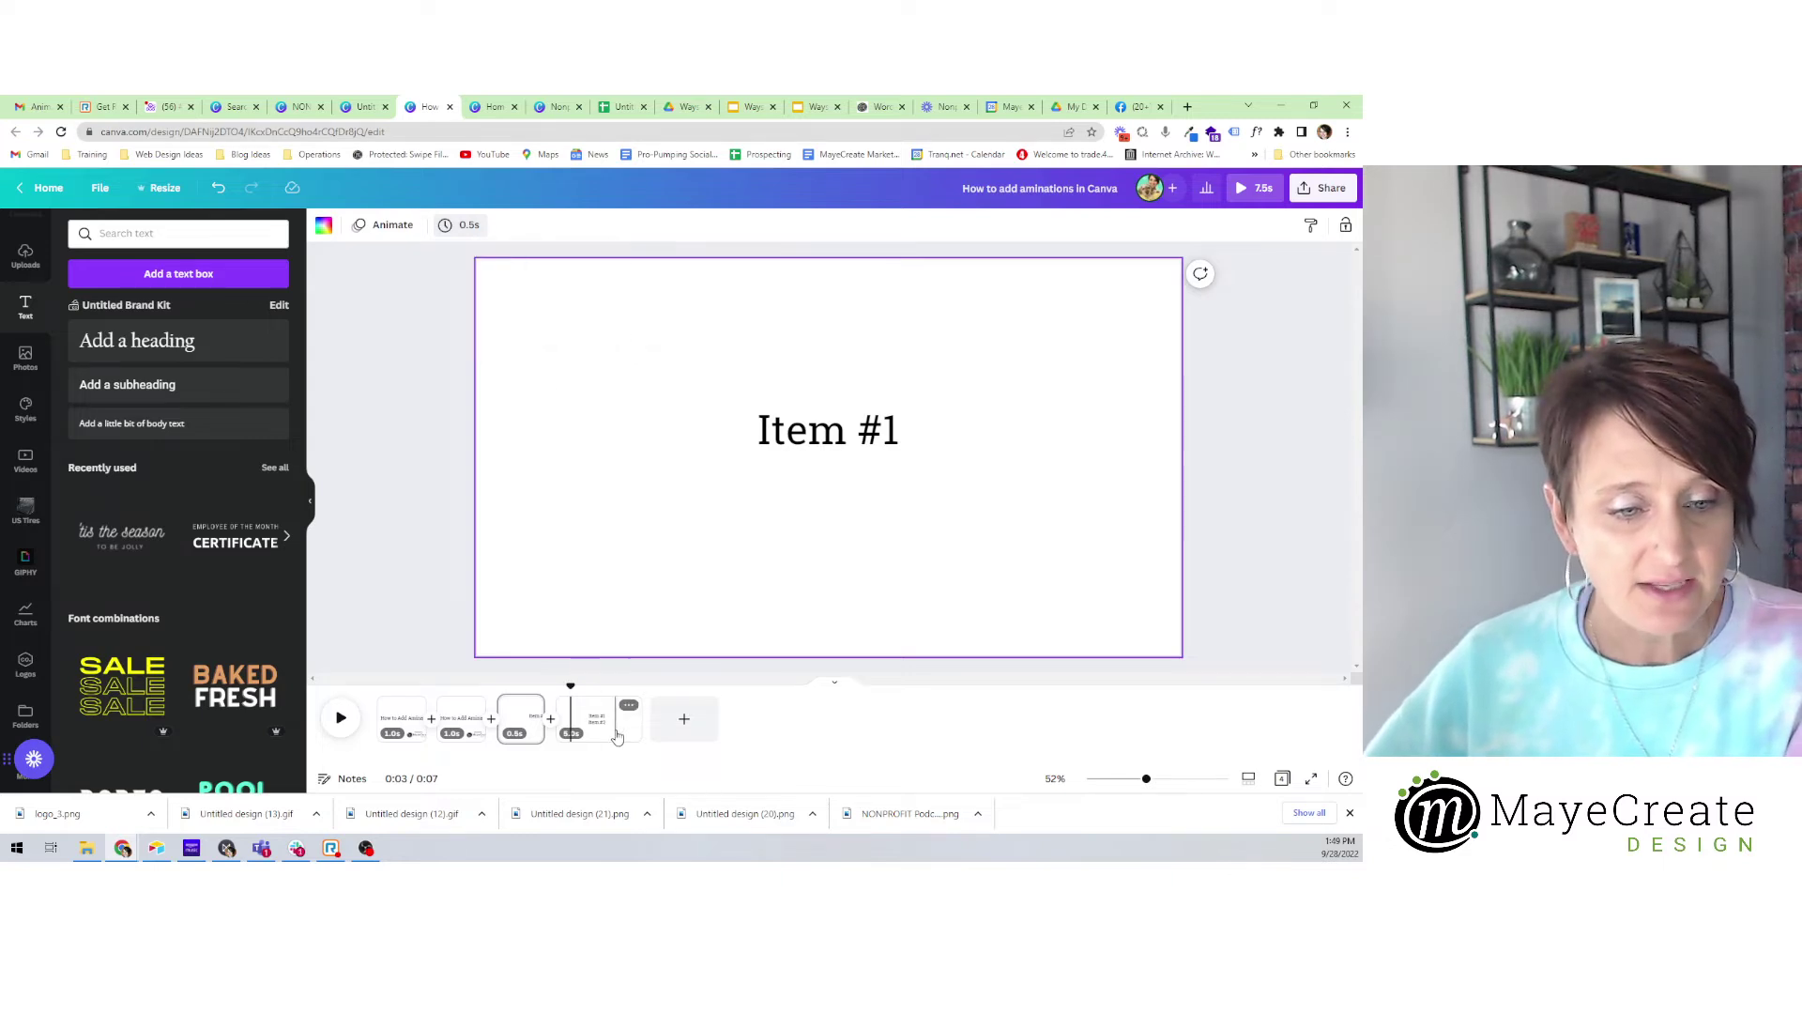
{"action": "left_click", "coordinate": [469, 226]}
{"action": "type", "text": "2"}
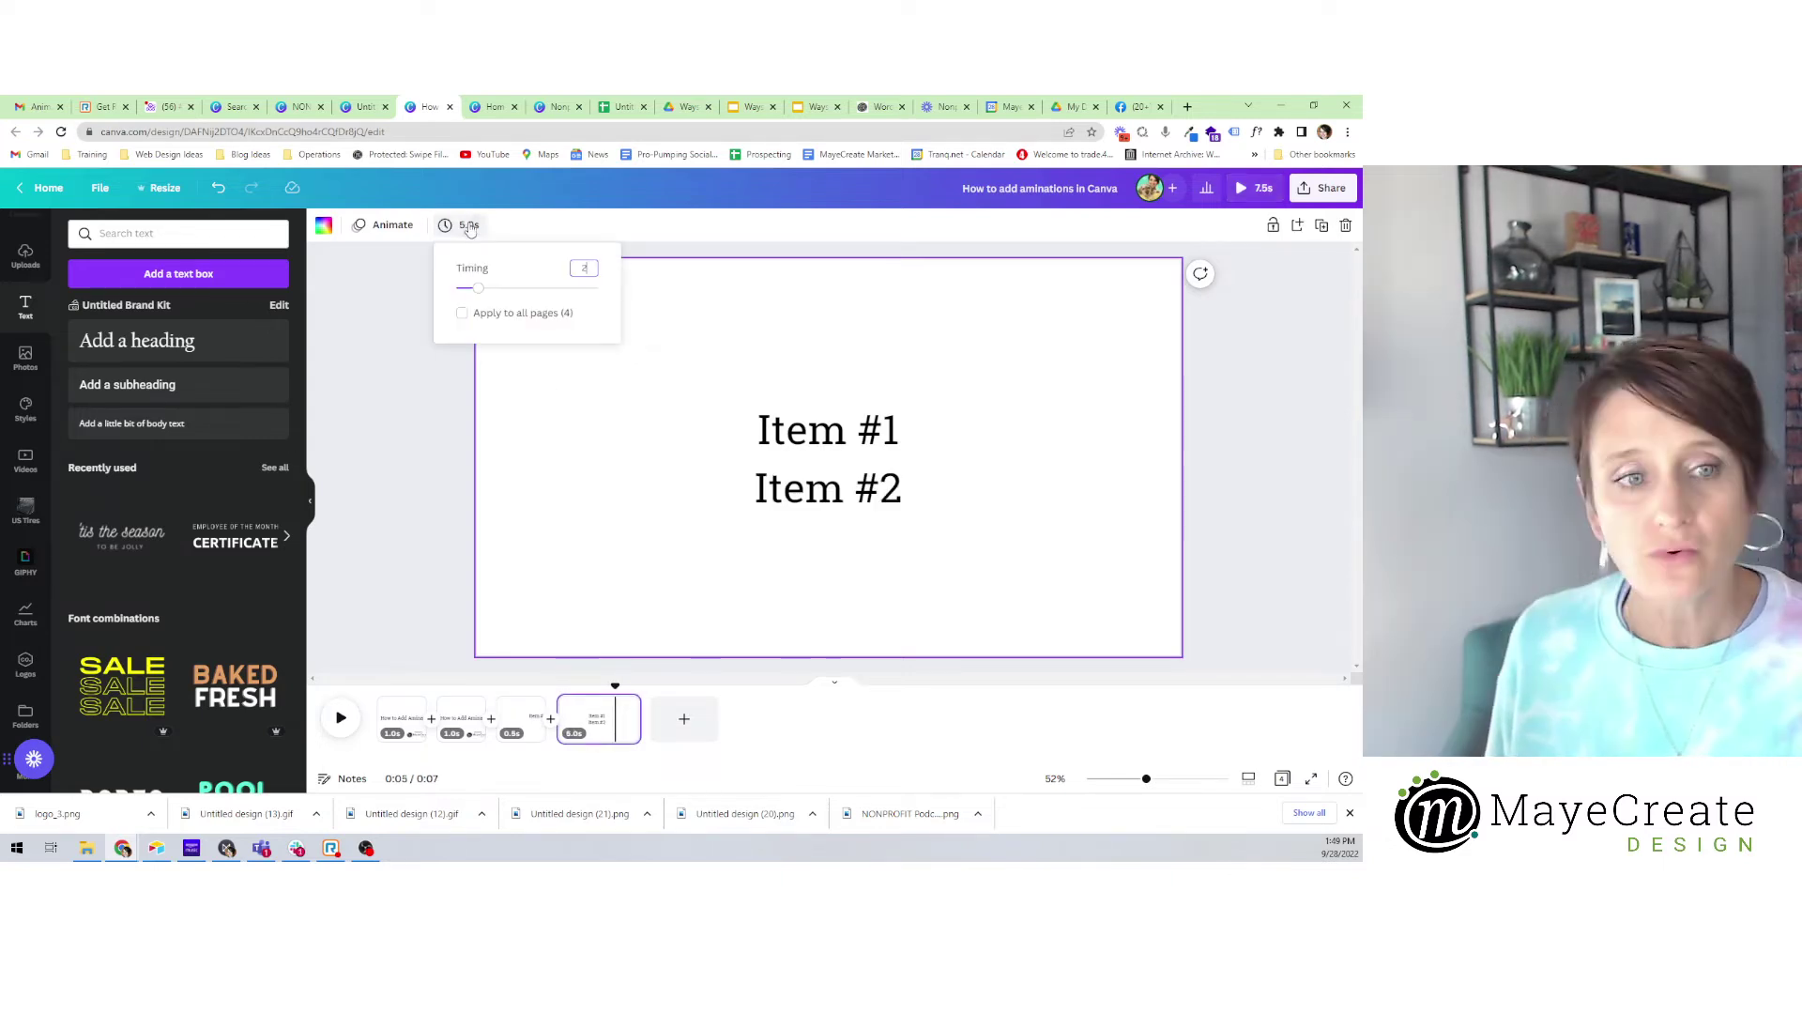
{"action": "key", "text": "Return"}
{"action": "left_click", "coordinate": [1239, 563]}
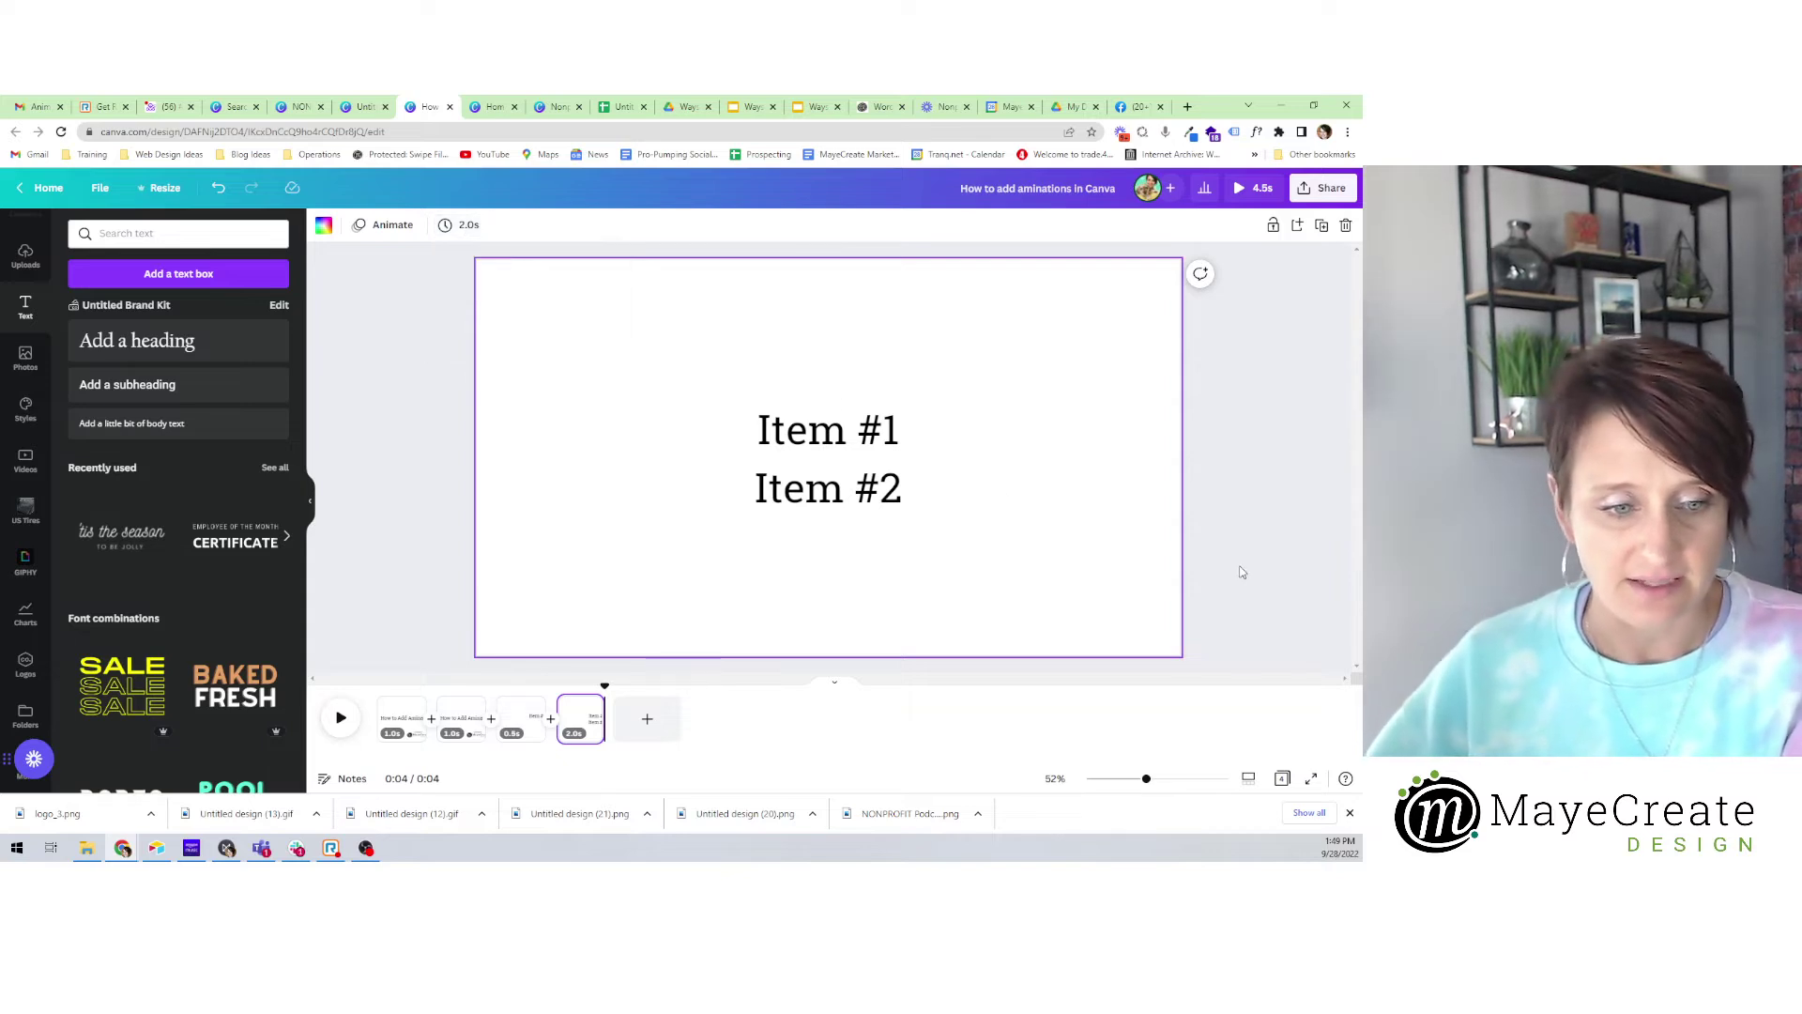
{"action": "left_click", "coordinate": [1239, 189]}
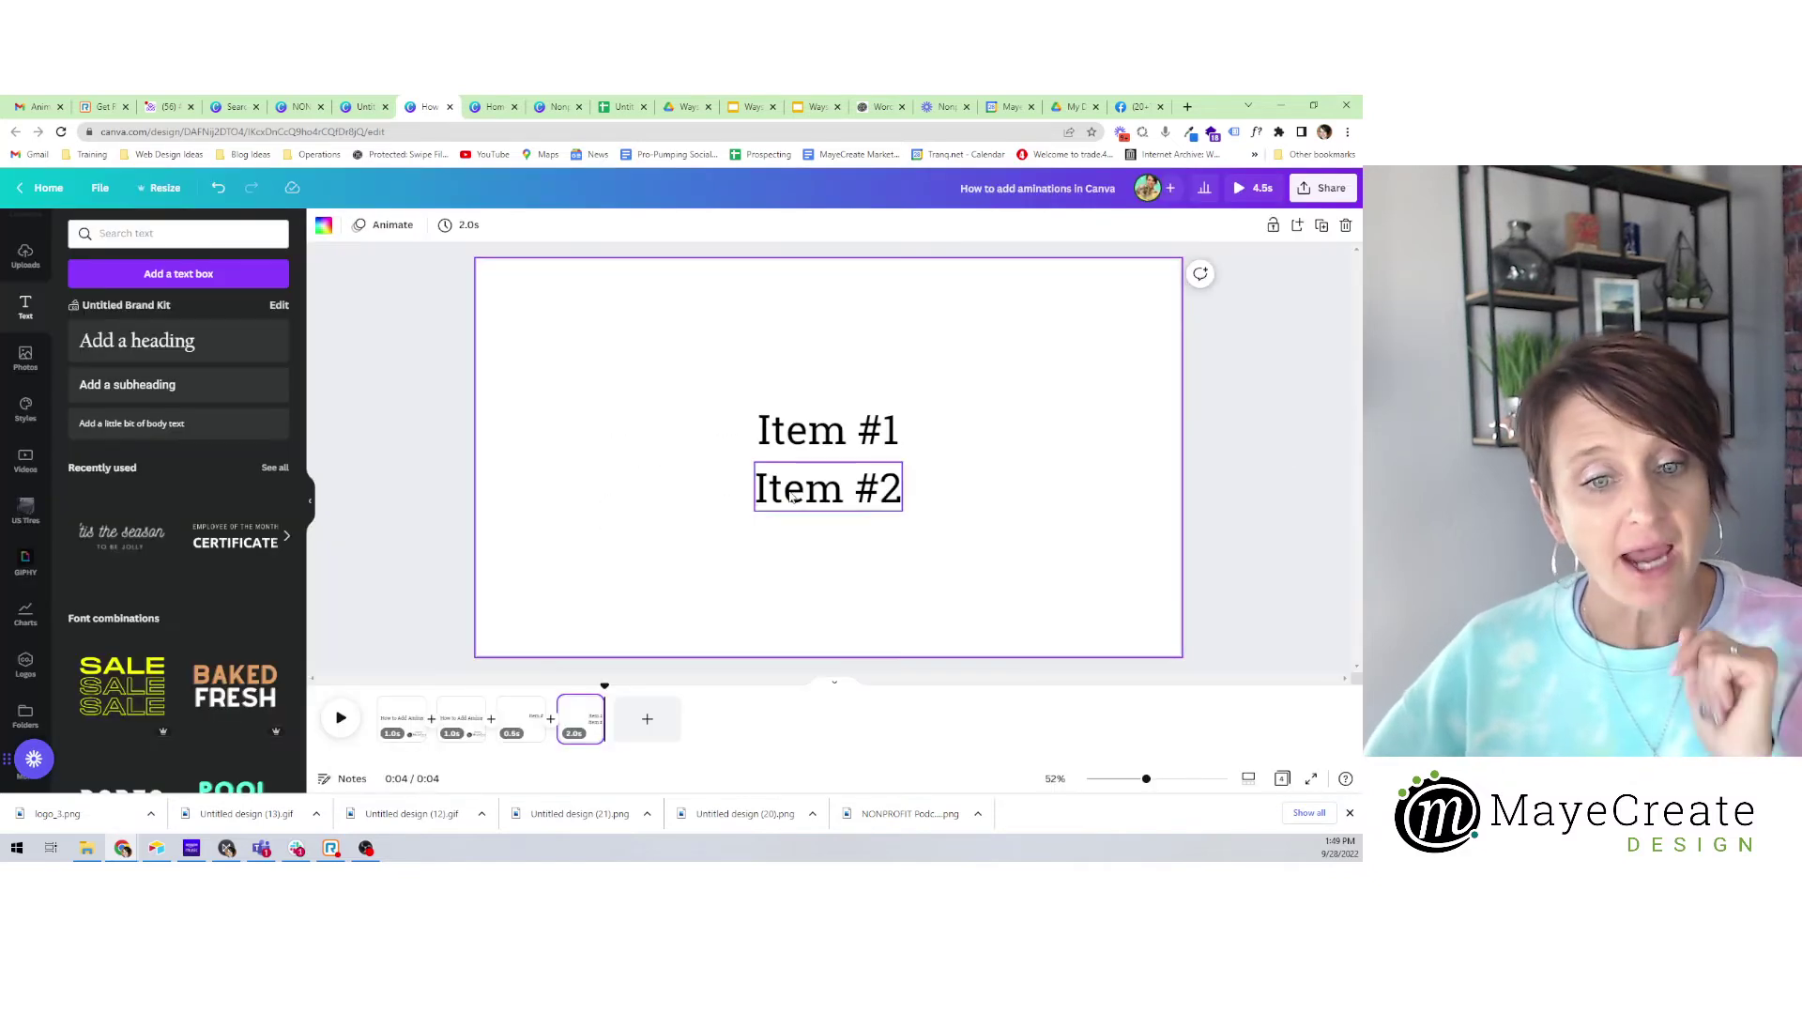
Remove the Pop animation from "Item #1" on the fourth page.
{"action": "left_click", "coordinate": [804, 439]}
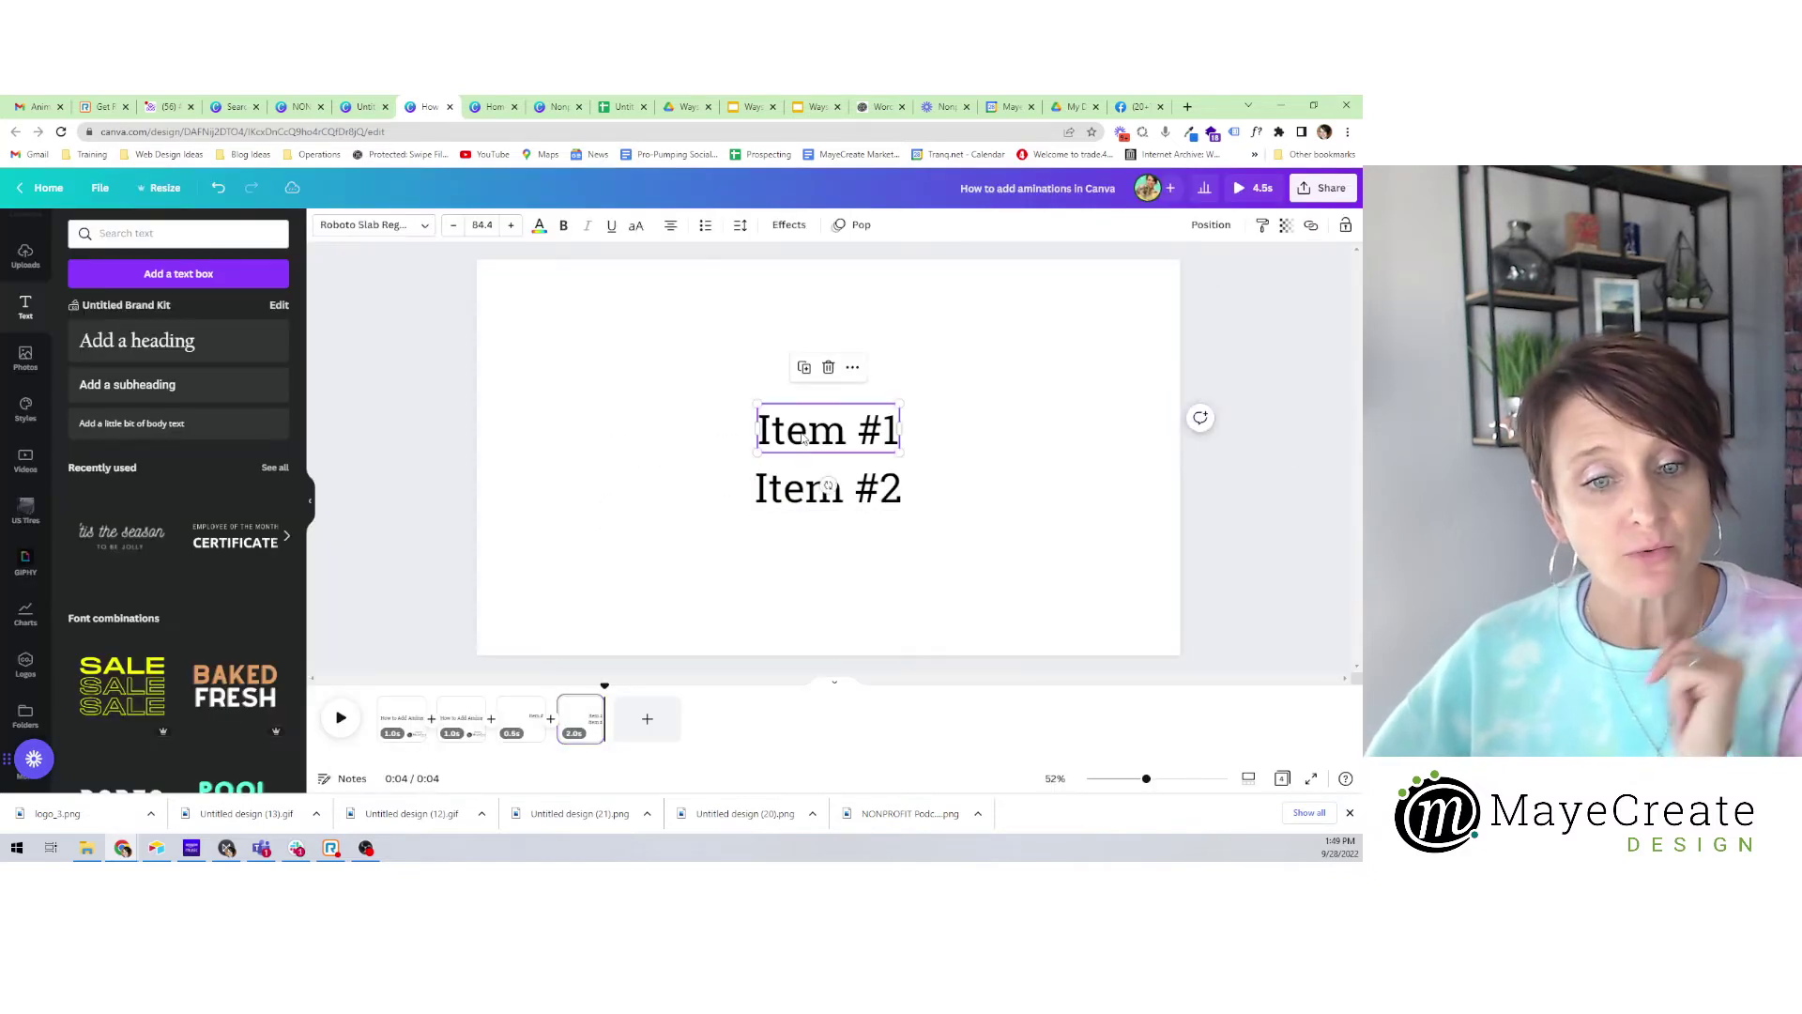
{"action": "left_click", "coordinate": [855, 226]}
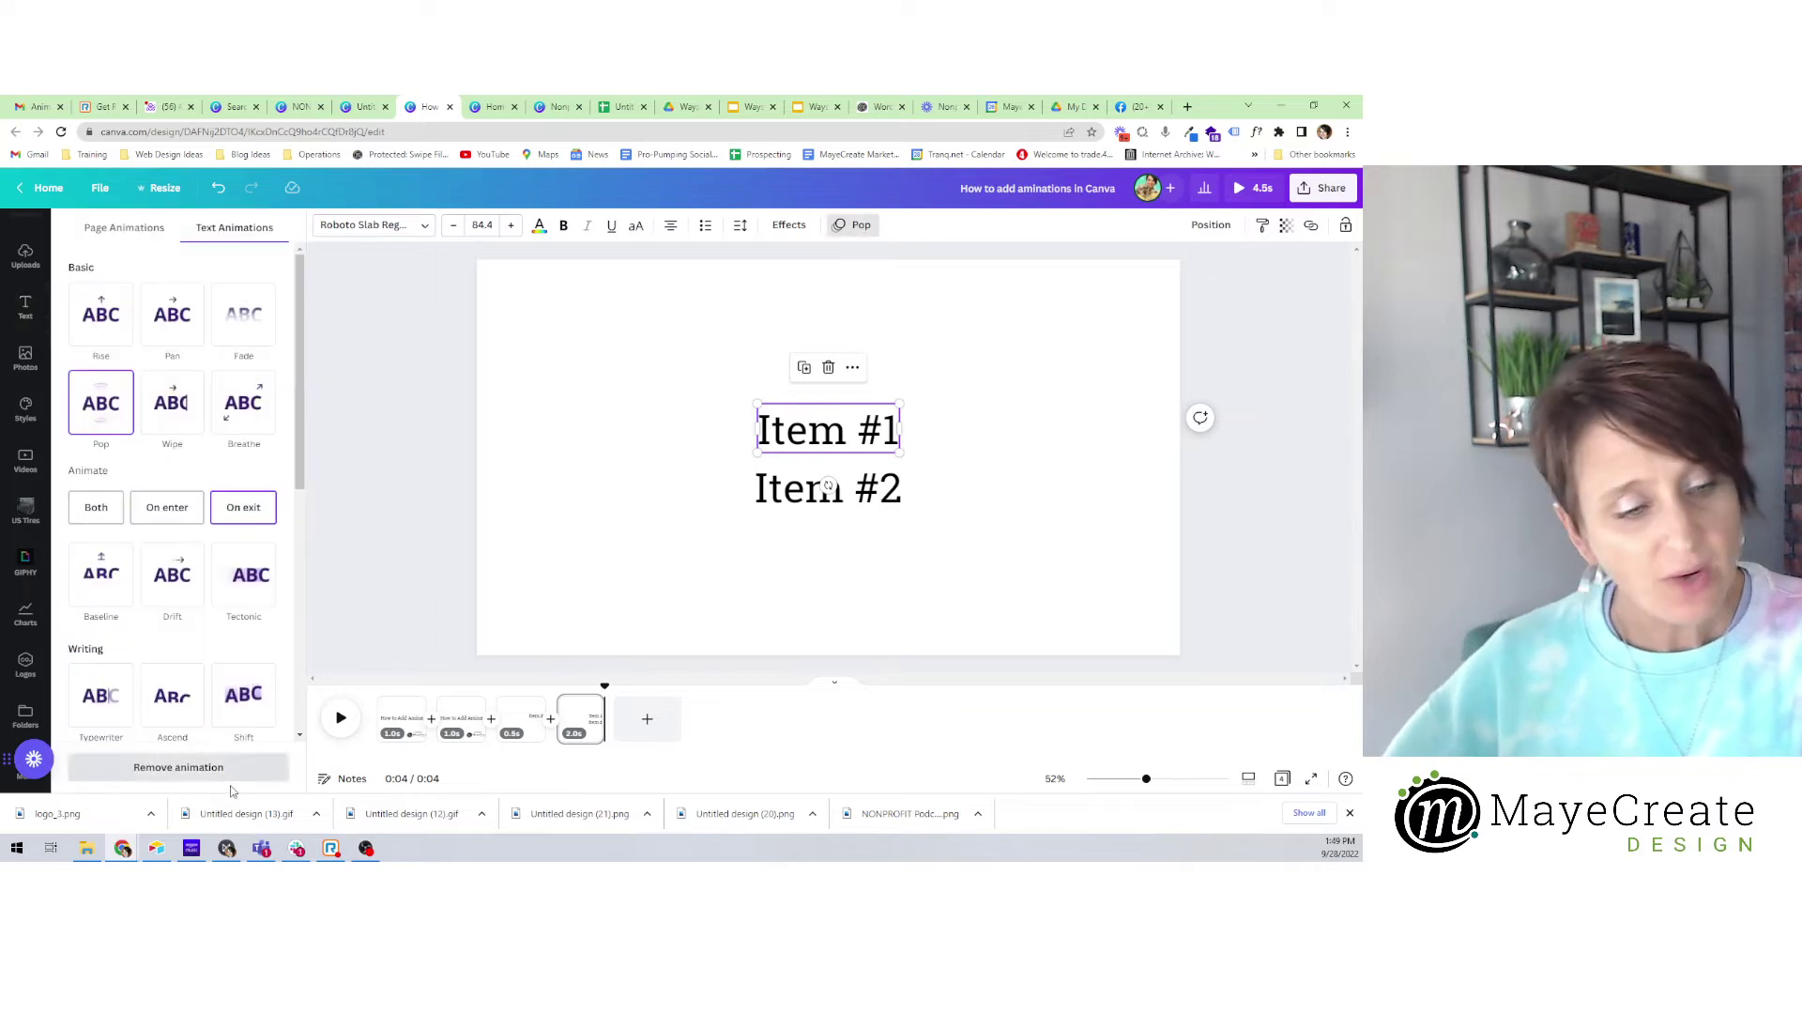
{"action": "left_click", "coordinate": [179, 768]}
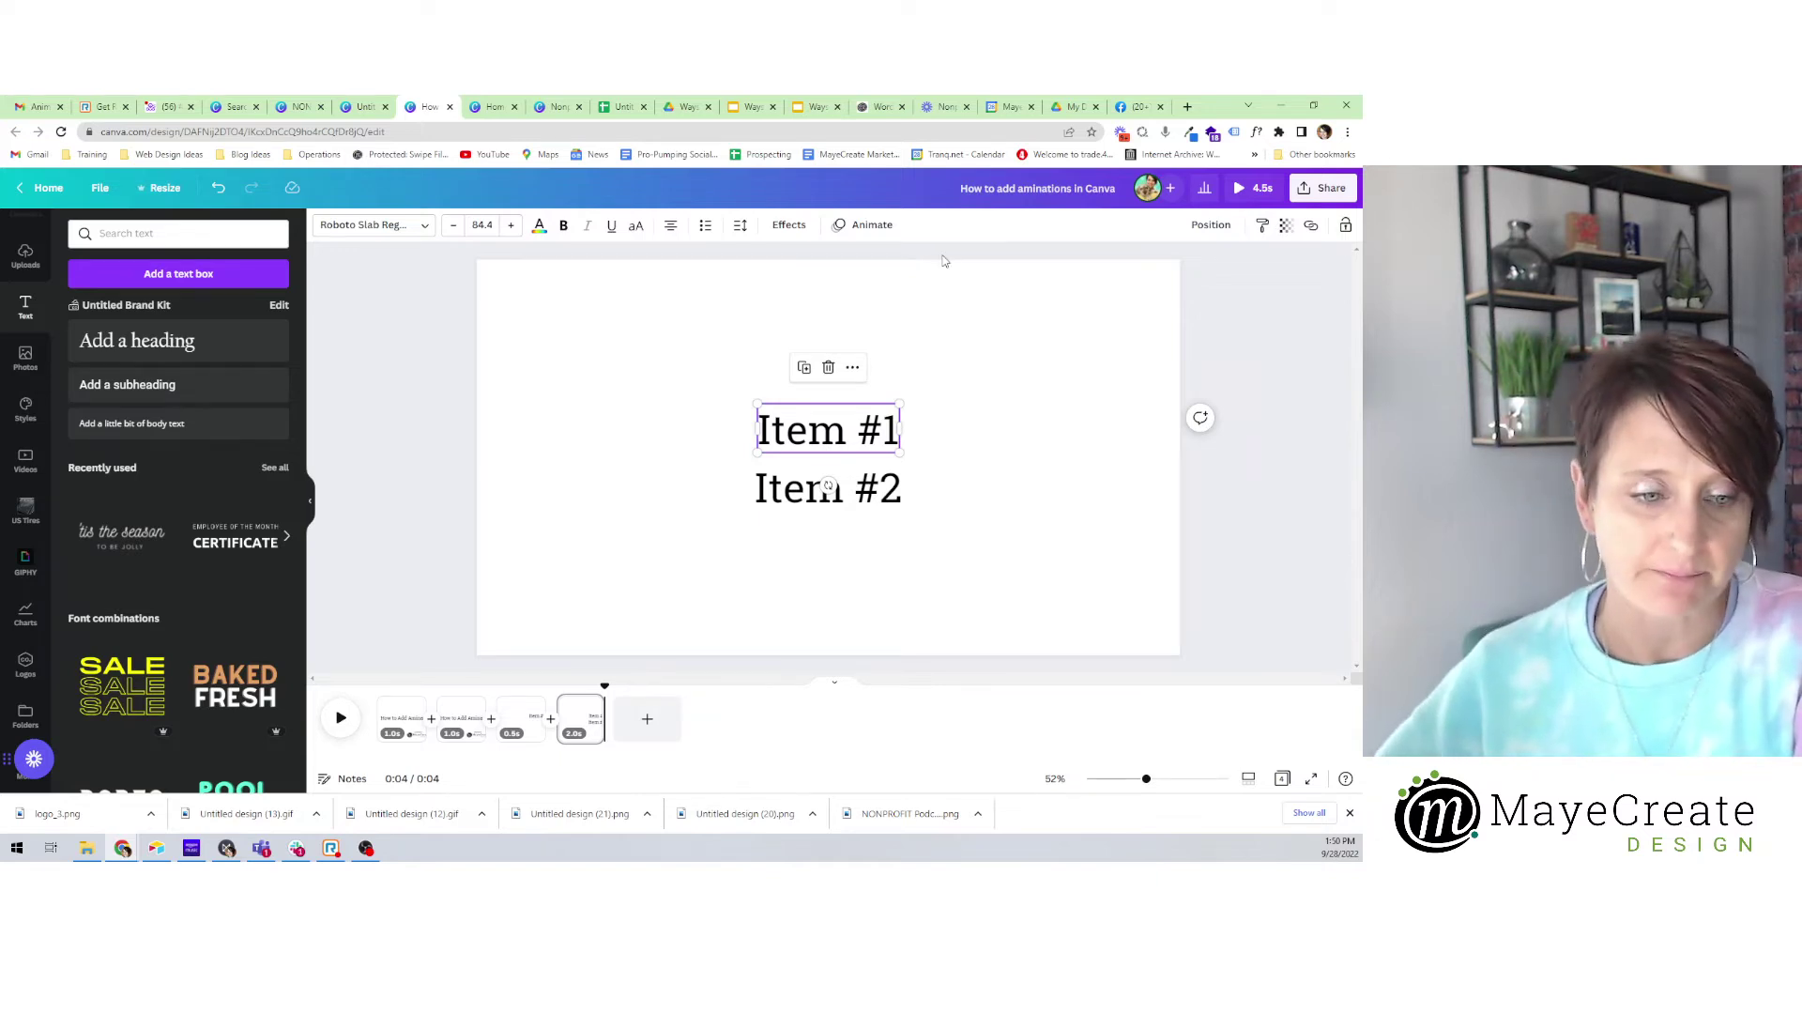
Add a blank fifth page and place the uploaded orange paper plane image with the red heart on it.
{"action": "left_click", "coordinate": [647, 718]}
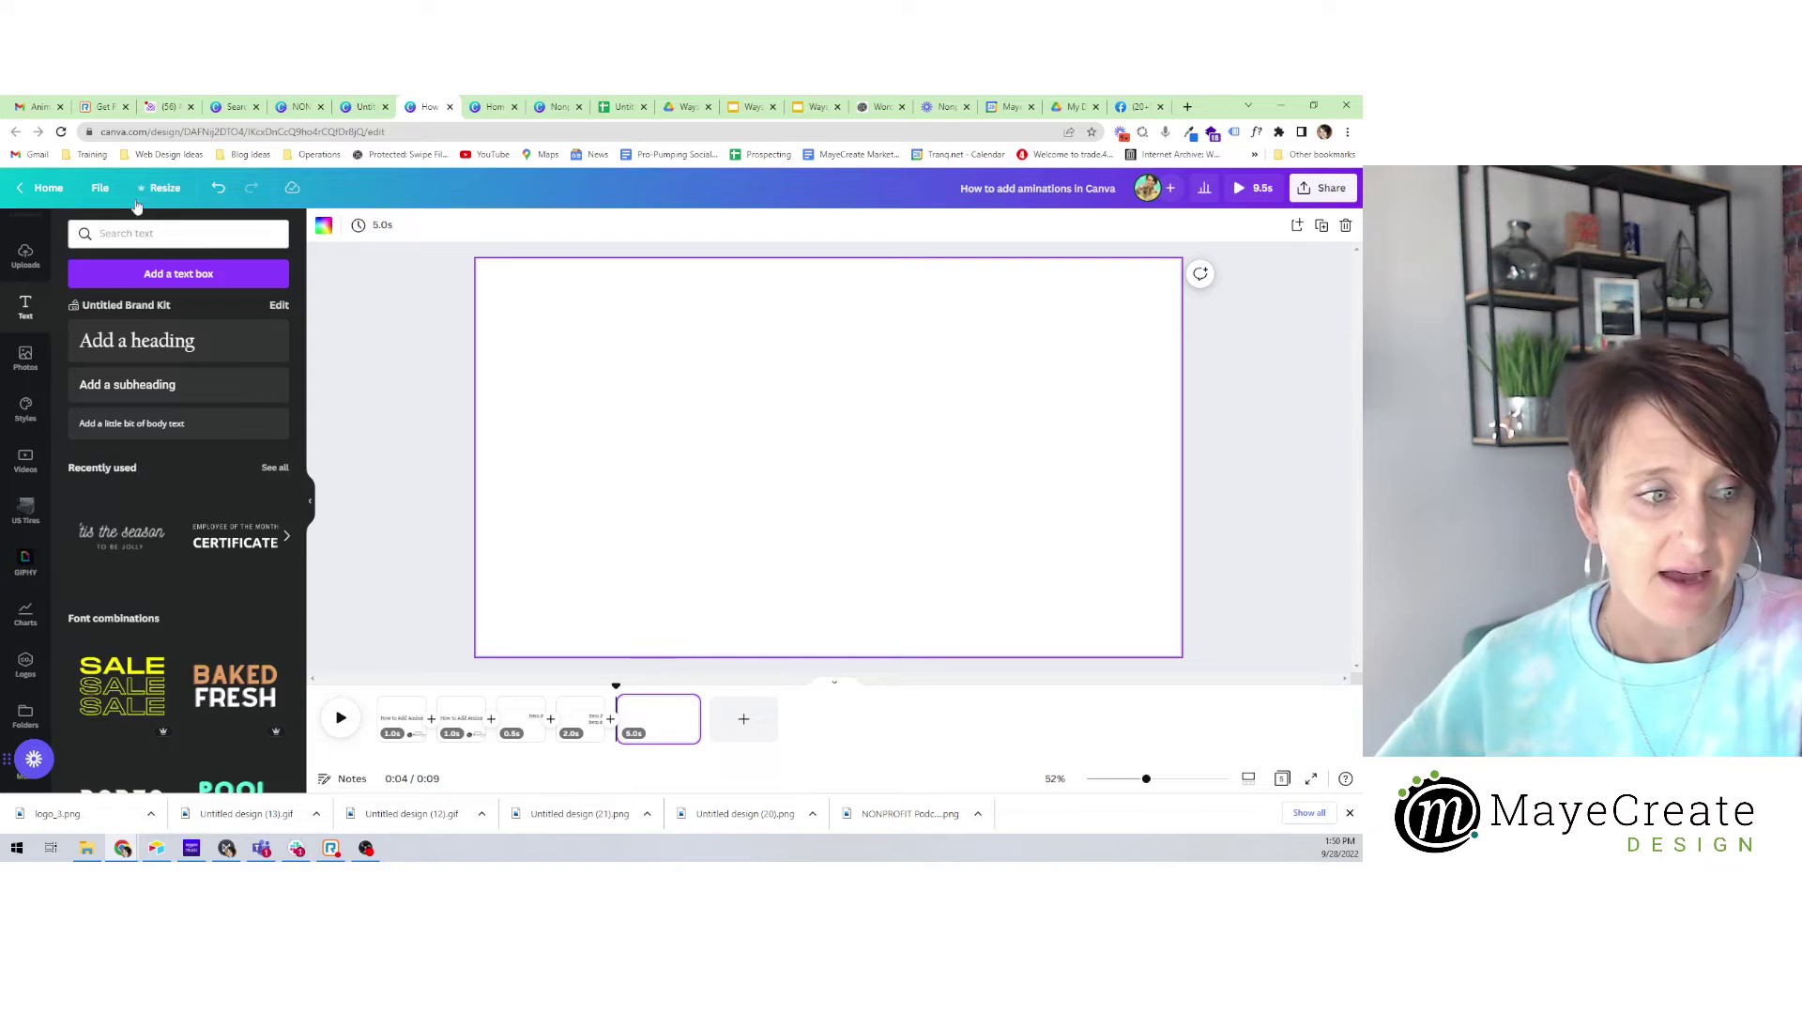
{"action": "left_click", "coordinate": [25, 355]}
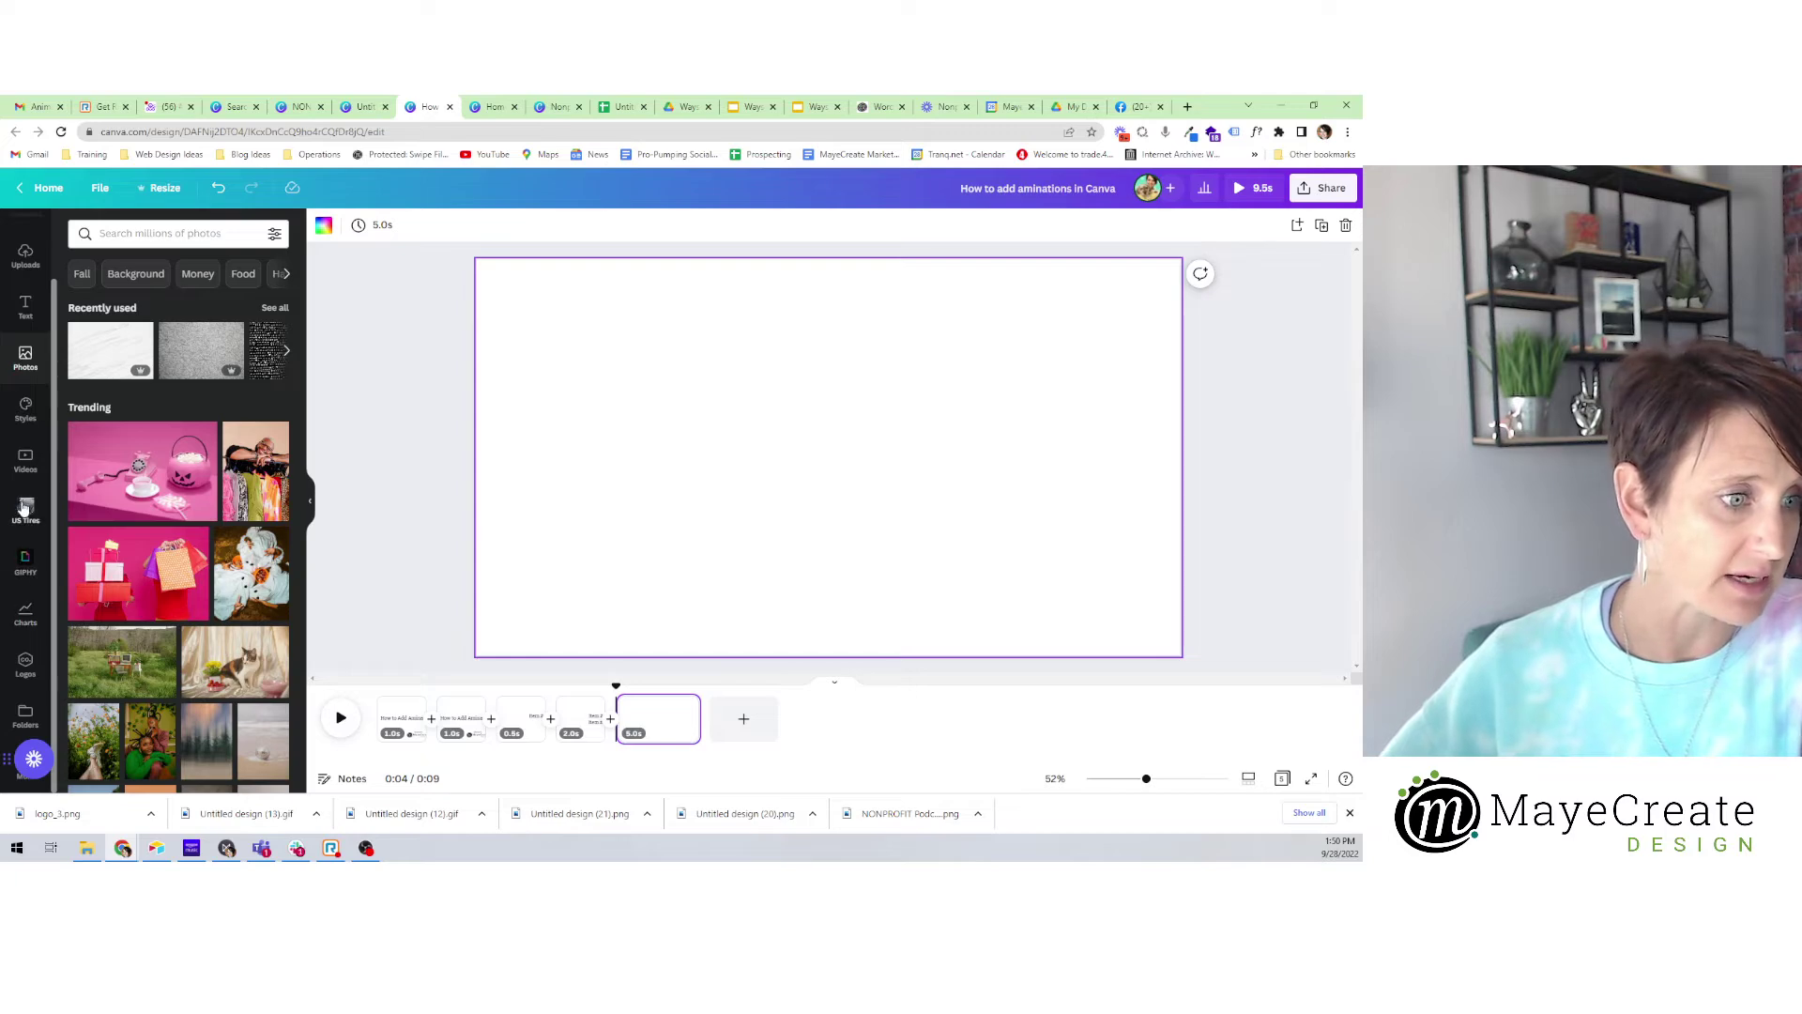
{"action": "scroll", "coordinate": [25, 508], "scroll_direction": "up", "scroll_amount": 2}
{"action": "left_click", "coordinate": [26, 336]}
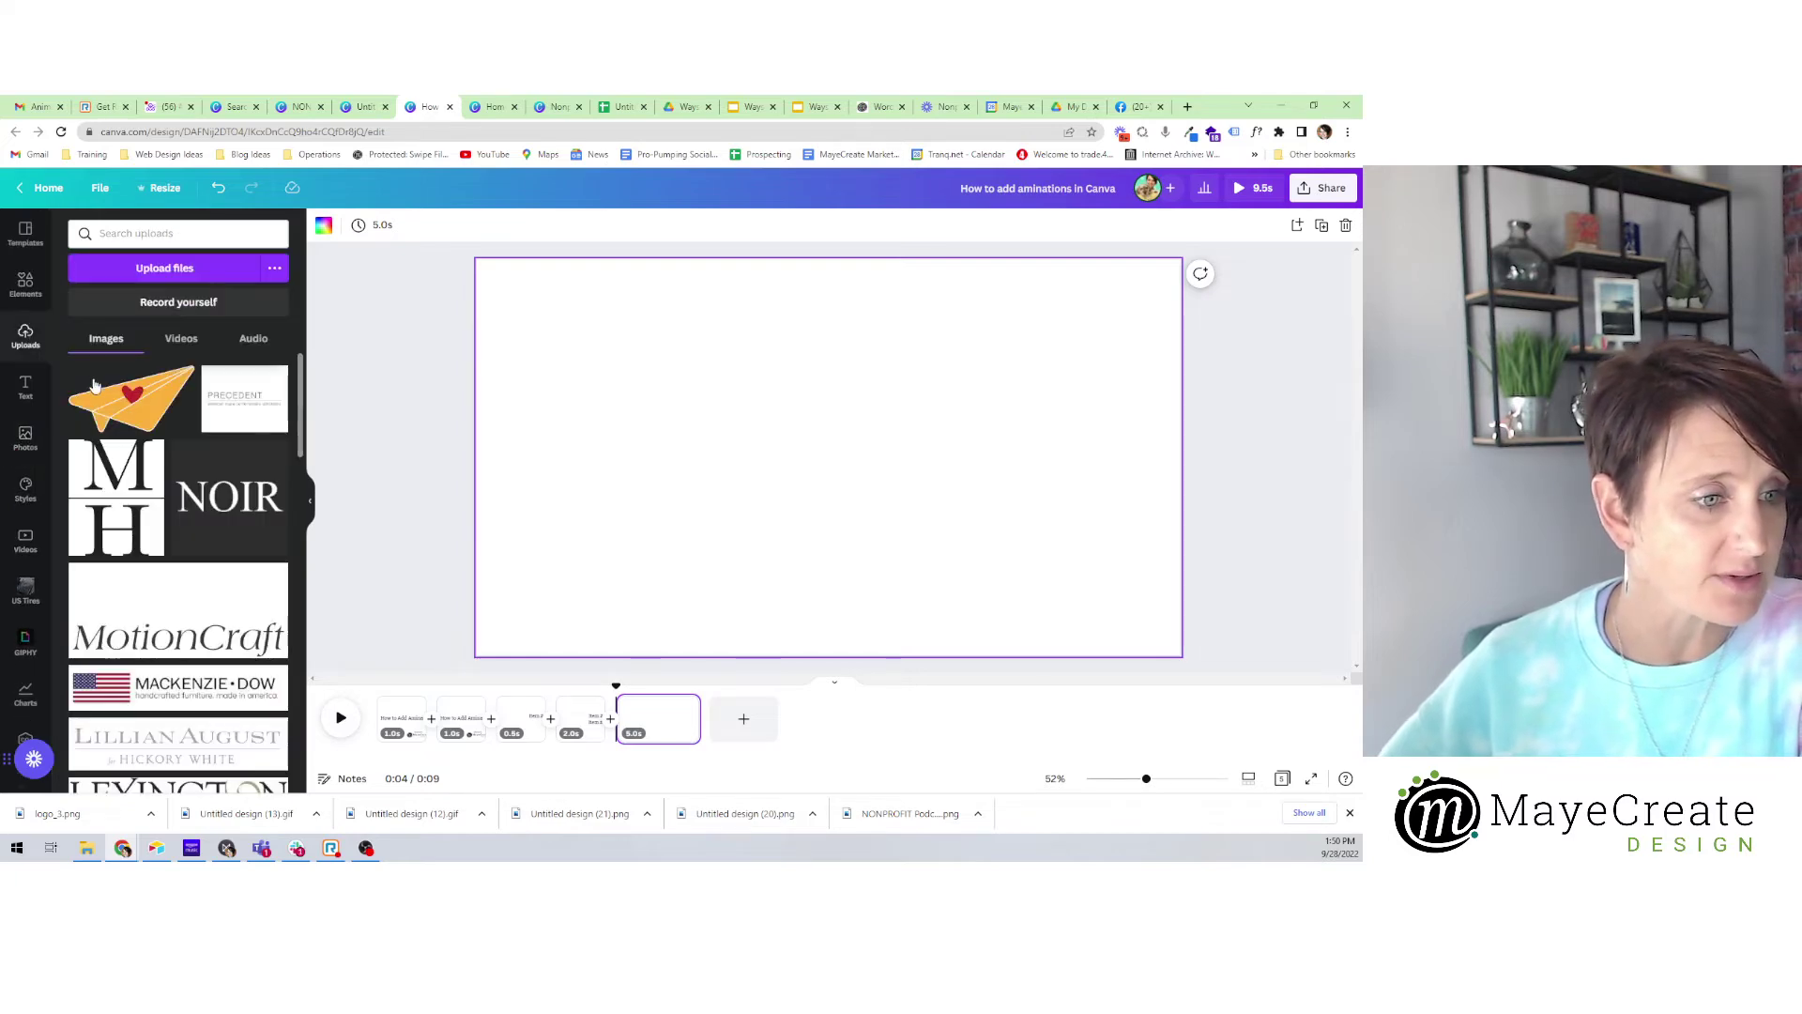
{"action": "left_click", "coordinate": [93, 385]}
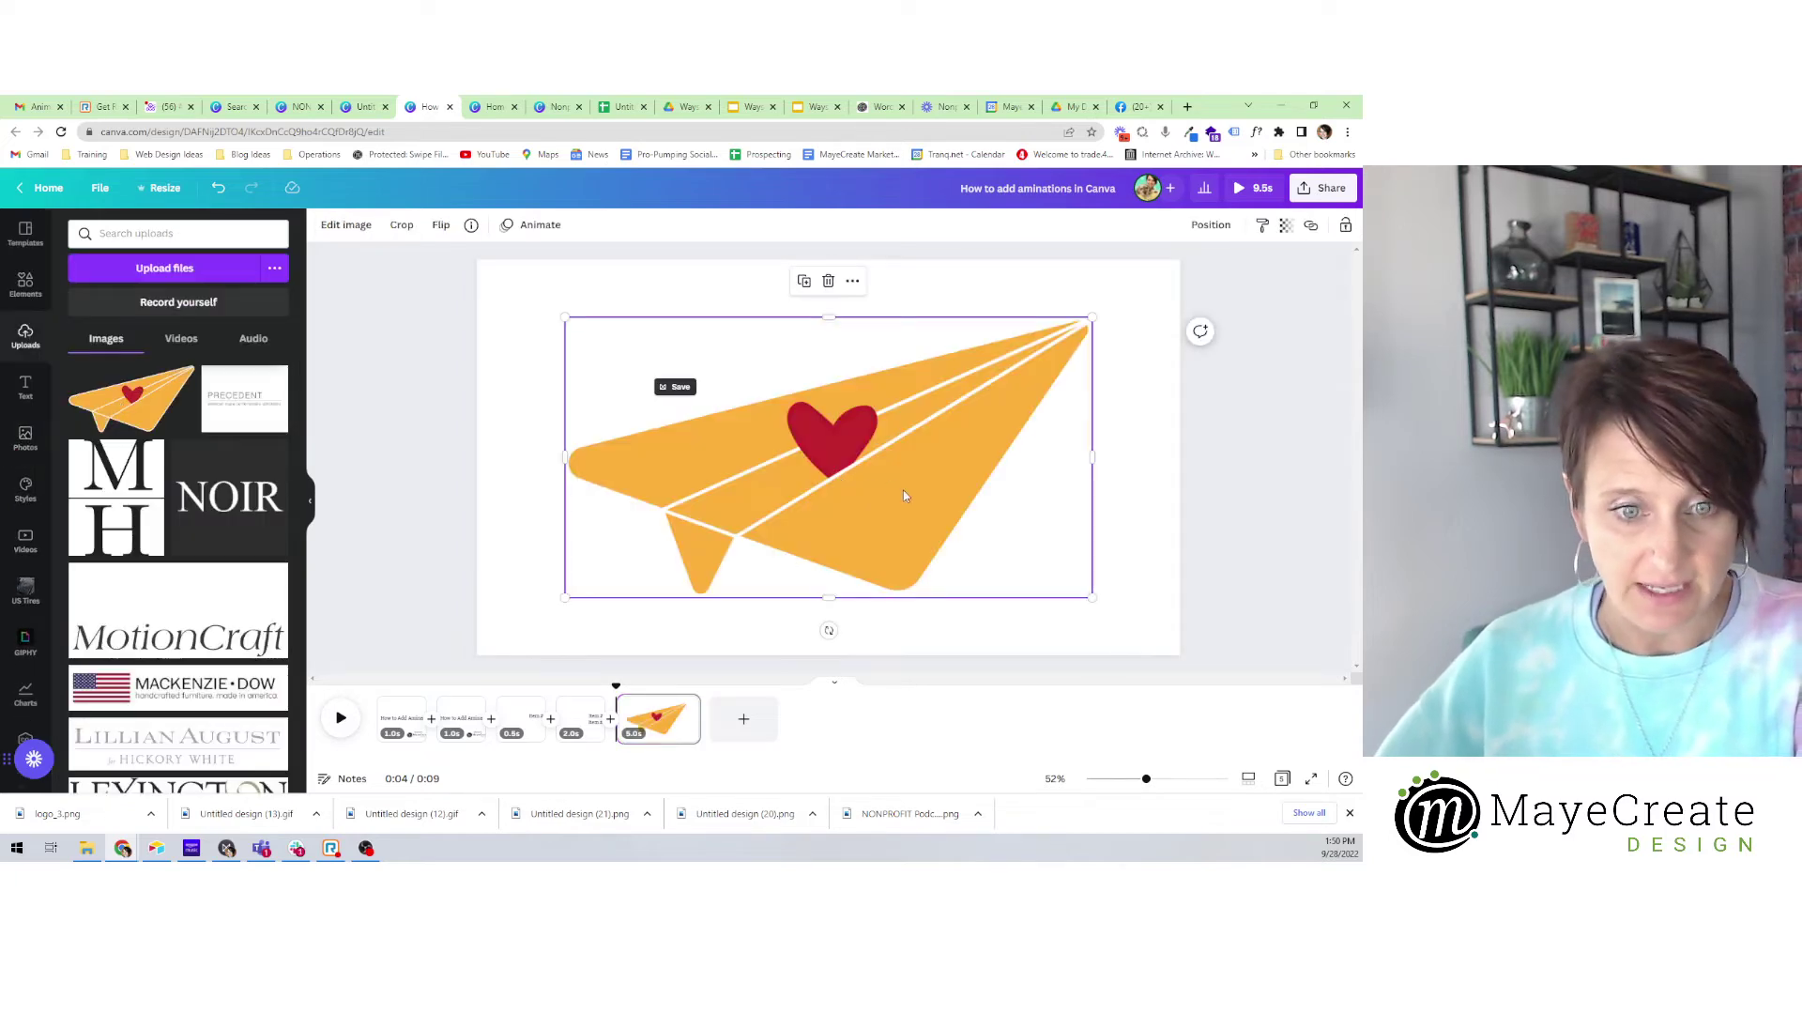
Apply the Pan photo animation to the paper plane on the fifth page, set to On enter.
{"action": "left_click", "coordinate": [540, 226]}
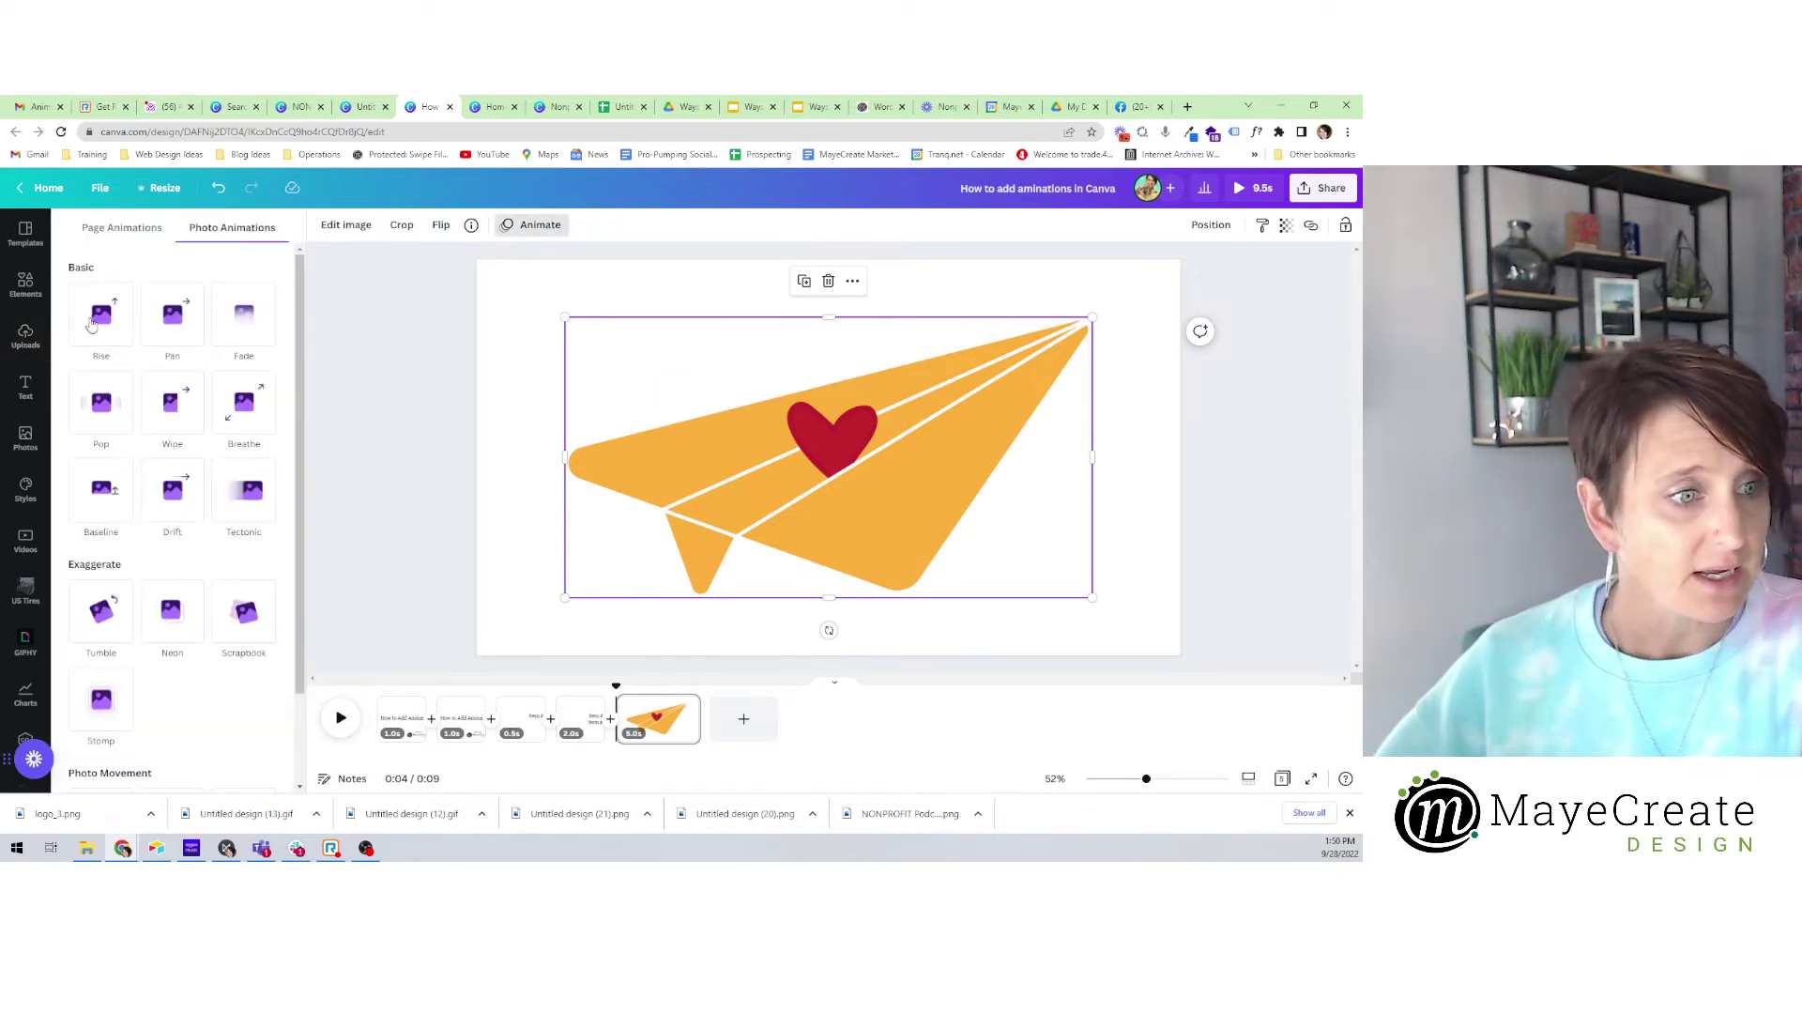
{"action": "left_click", "coordinate": [174, 315]}
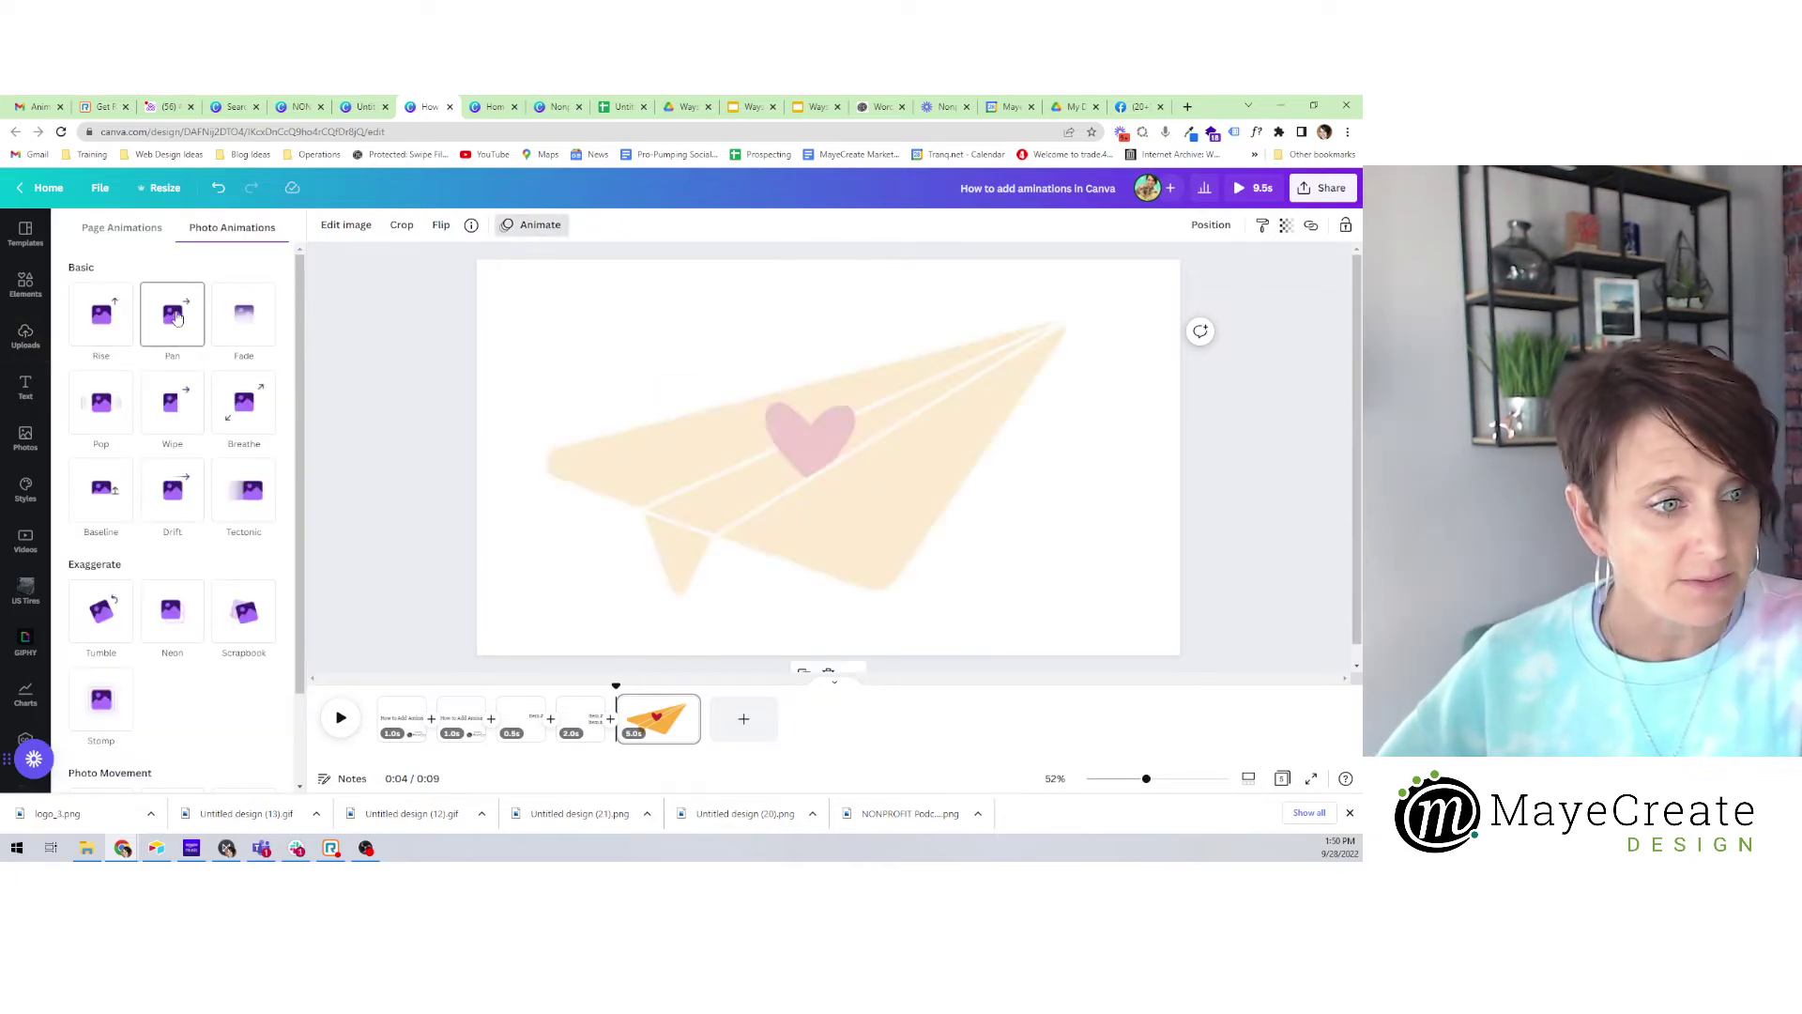
{"action": "left_click", "coordinate": [1246, 490]}
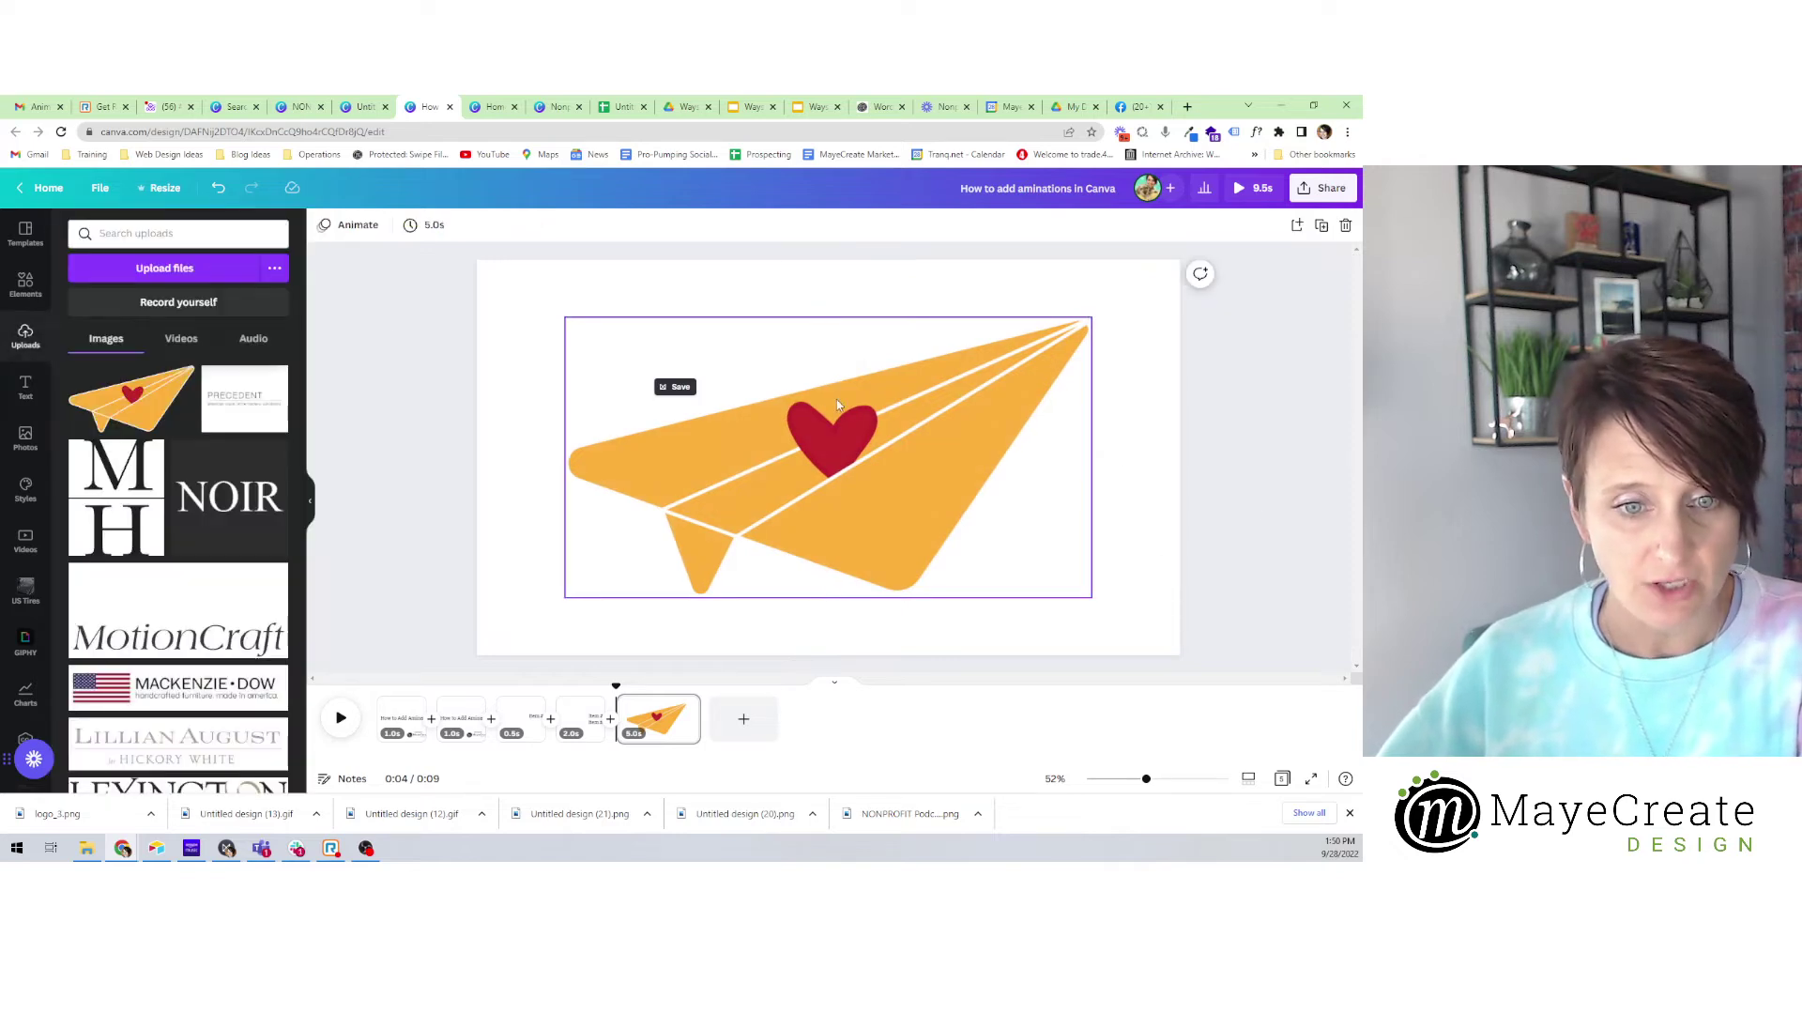
{"action": "left_click", "coordinate": [516, 227]}
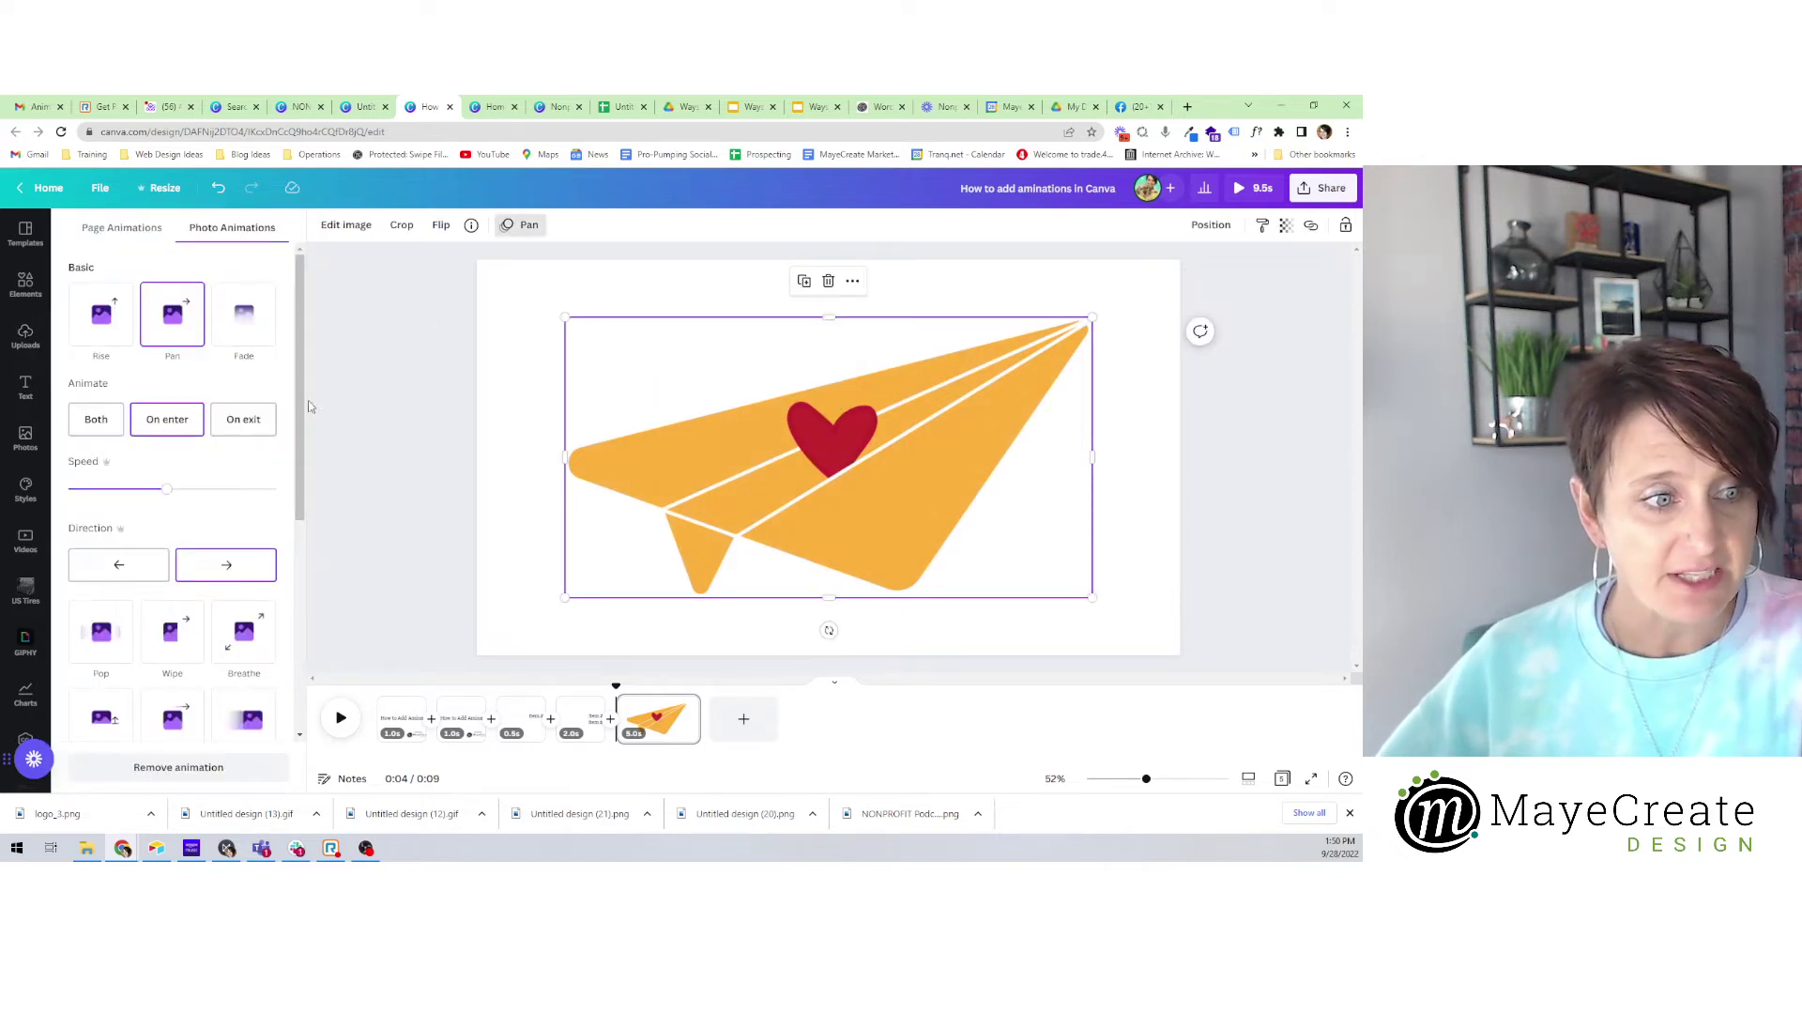
{"action": "left_click", "coordinate": [162, 430]}
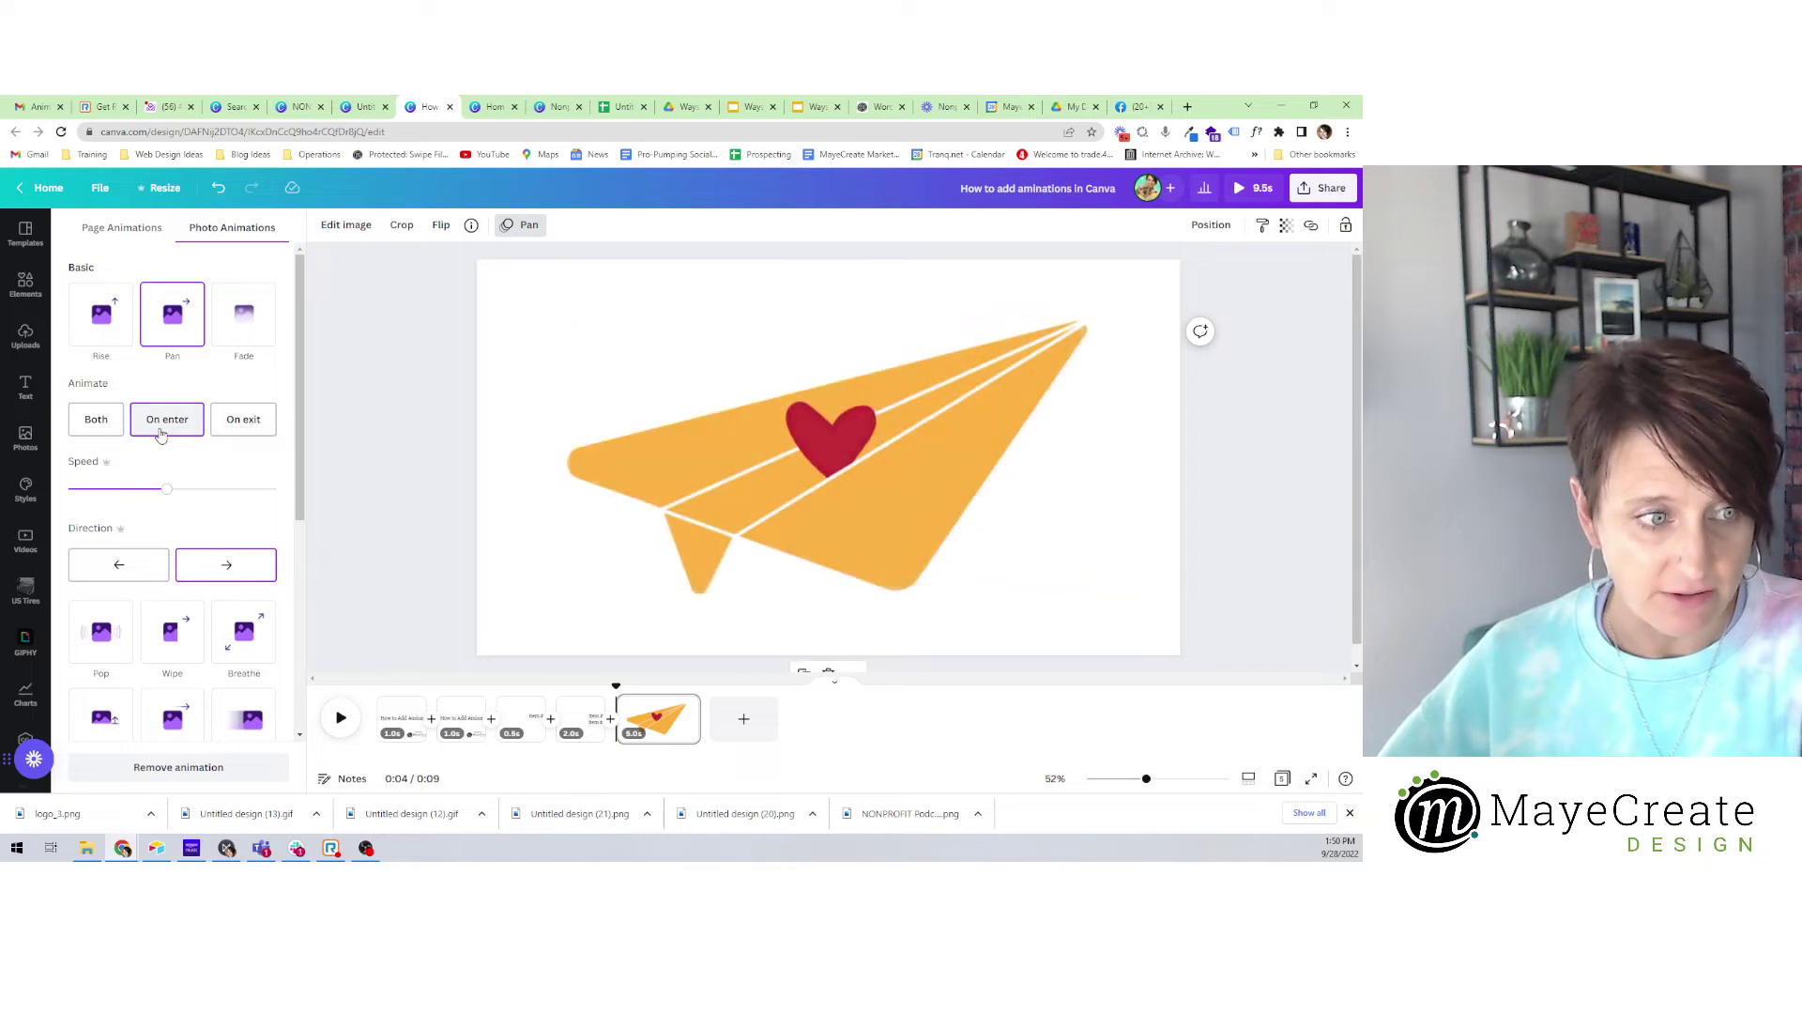
{"action": "left_click", "coordinate": [1274, 461]}
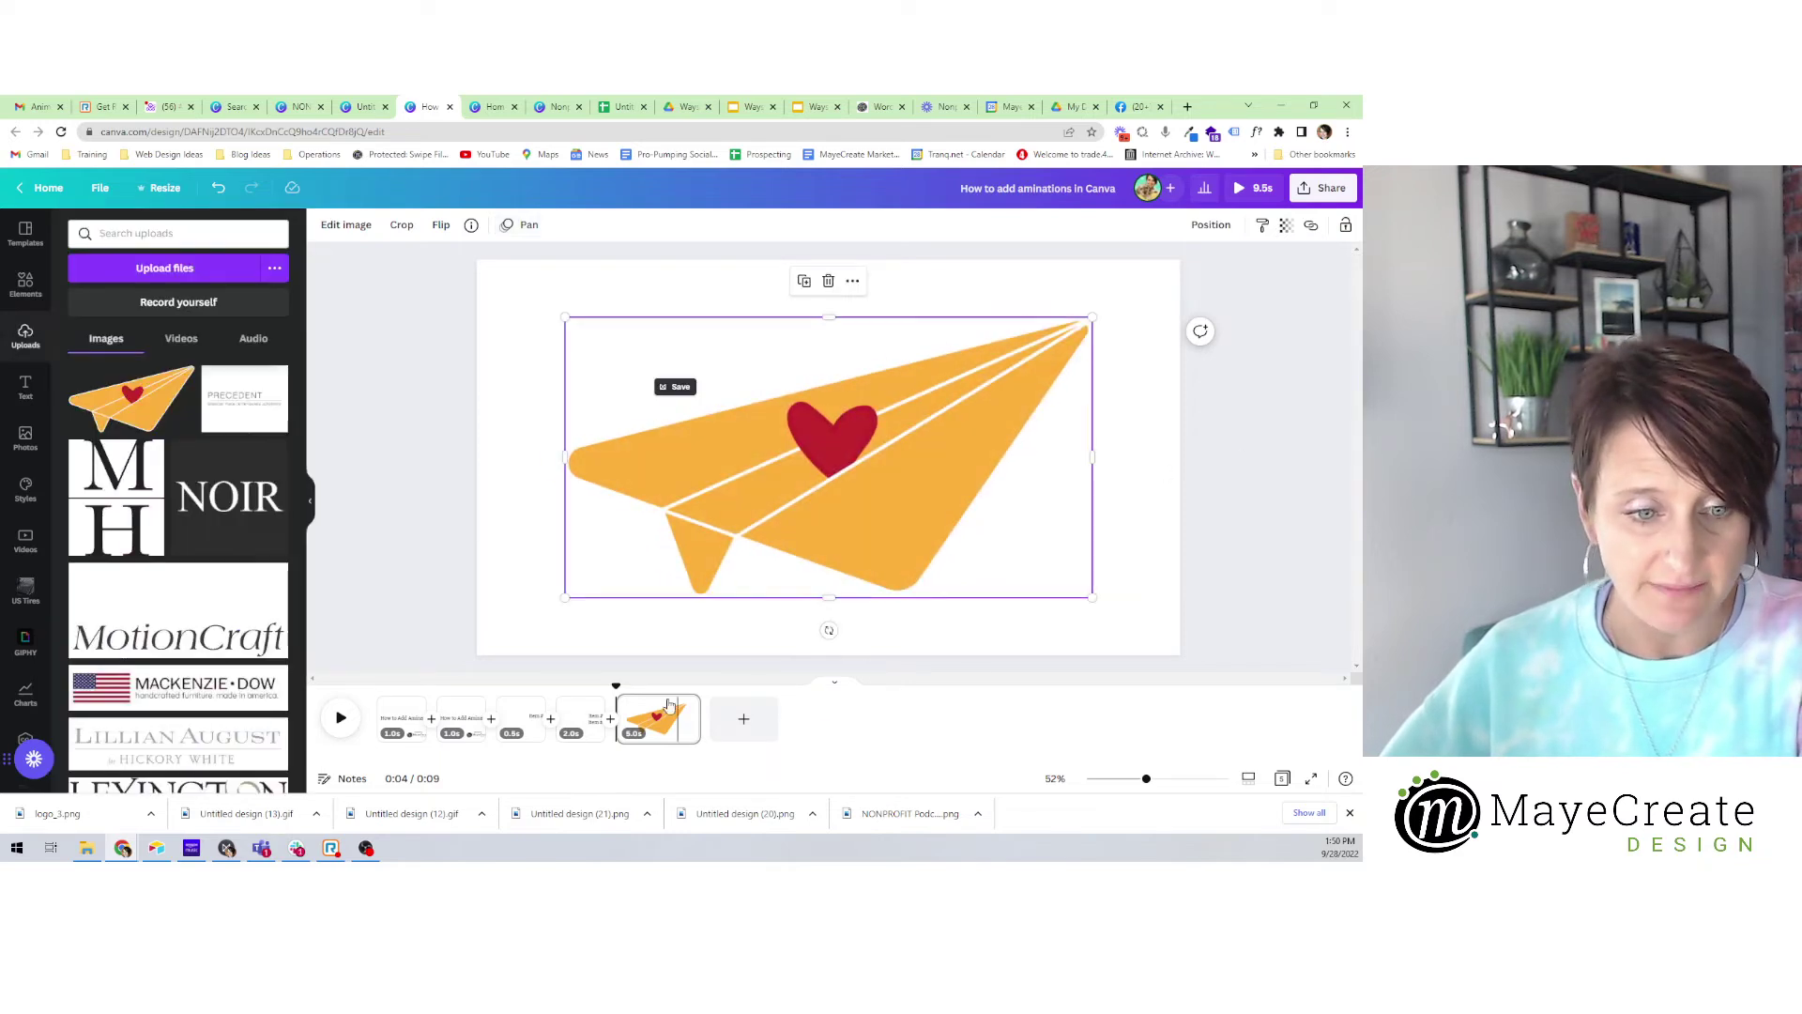
Set the timing of the fifth page to 2 seconds.
{"action": "left_click", "coordinate": [666, 727]}
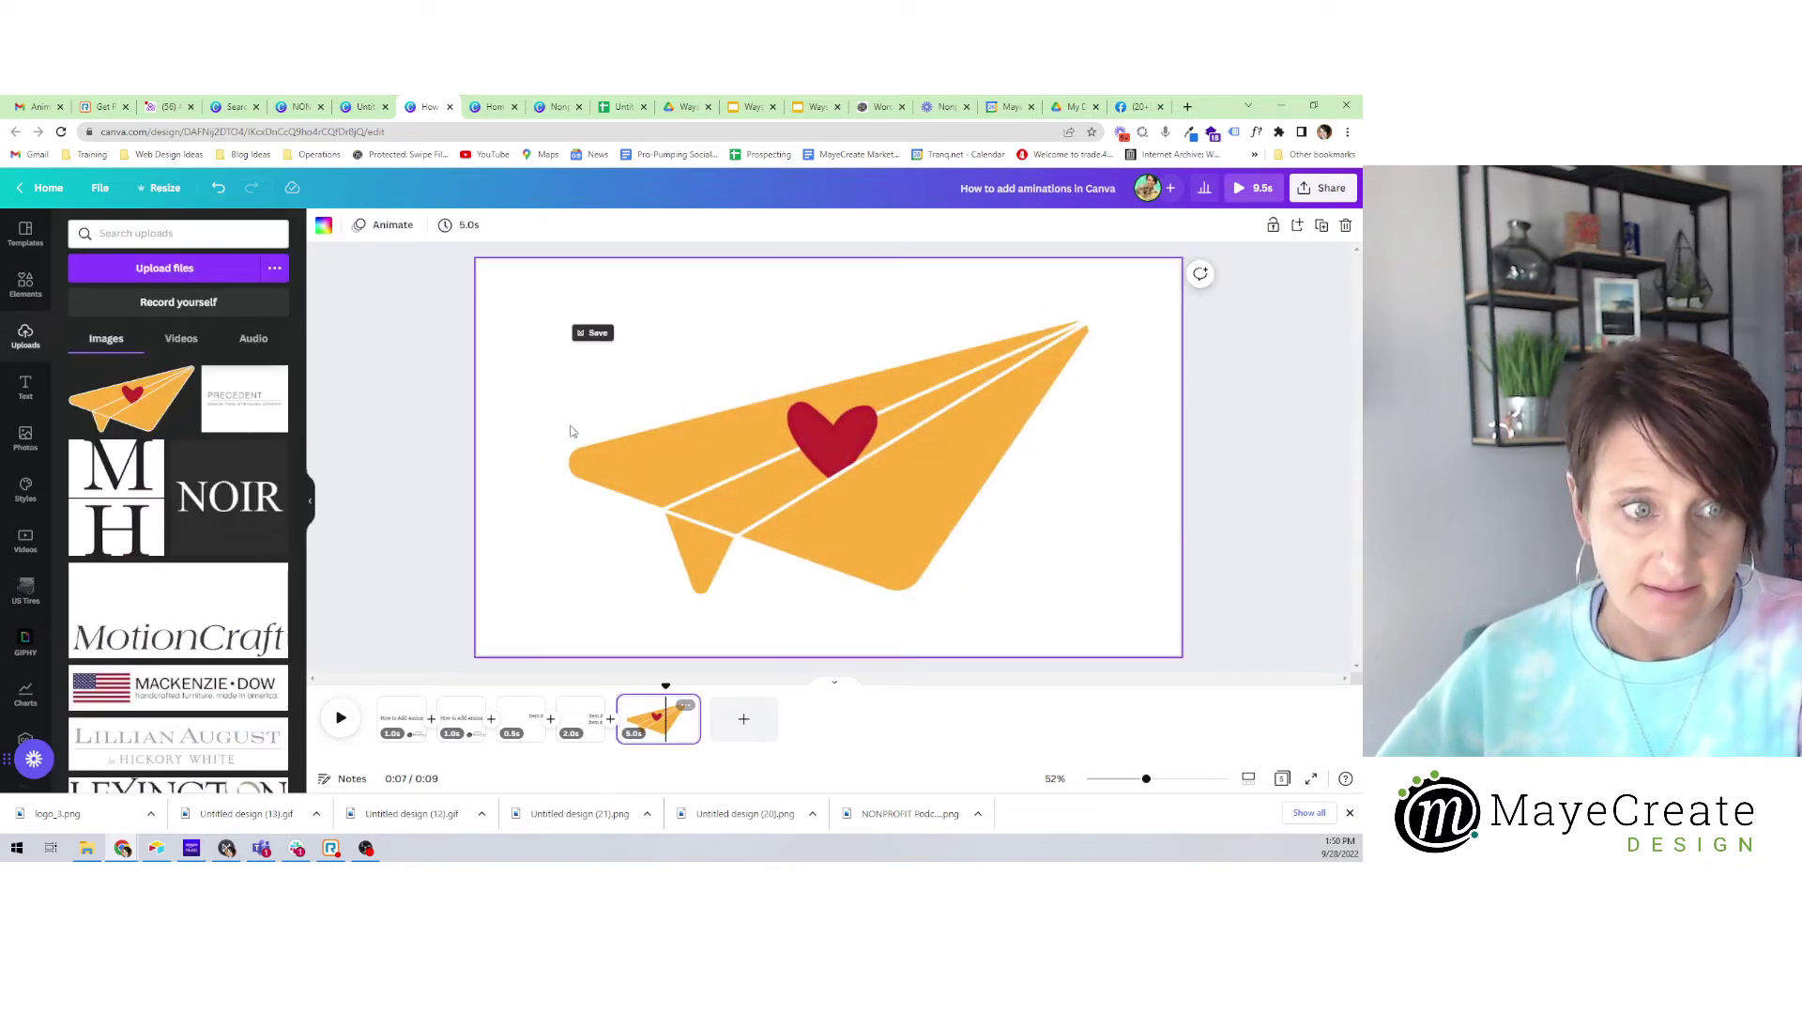
{"action": "left_click", "coordinate": [458, 224]}
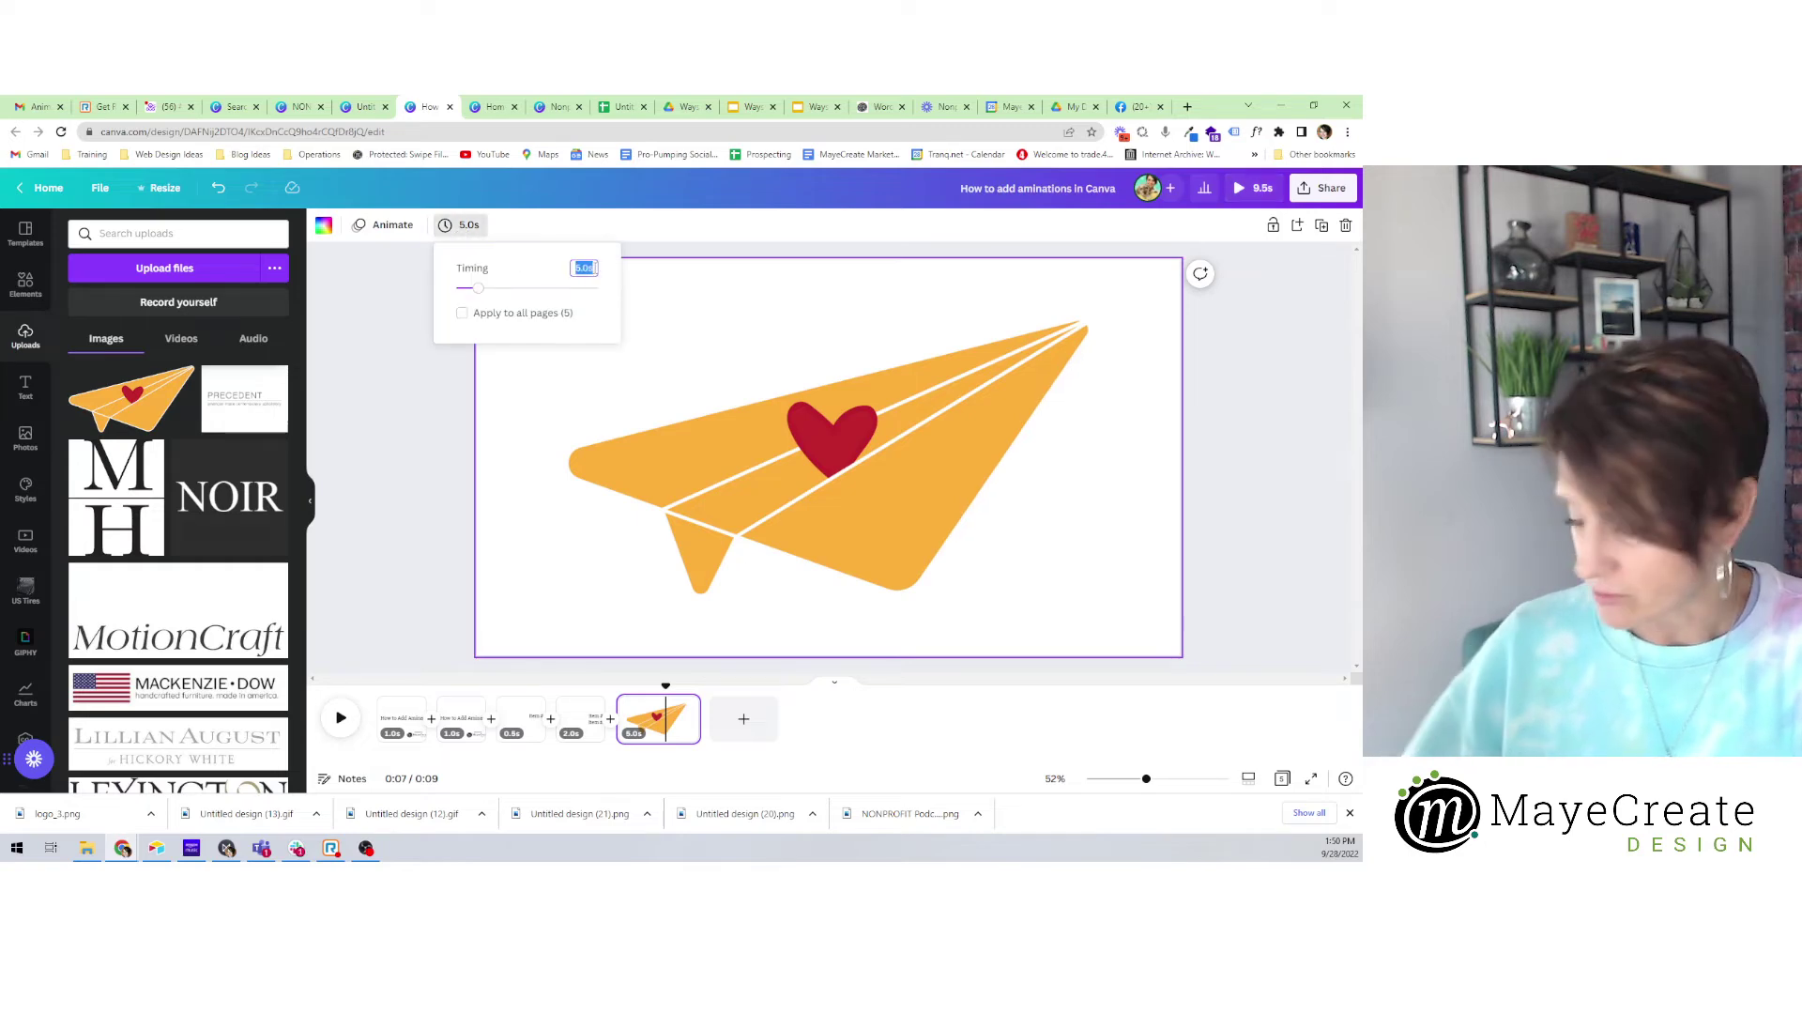
{"action": "type", "text": "2"}
{"action": "key", "text": "Return"}
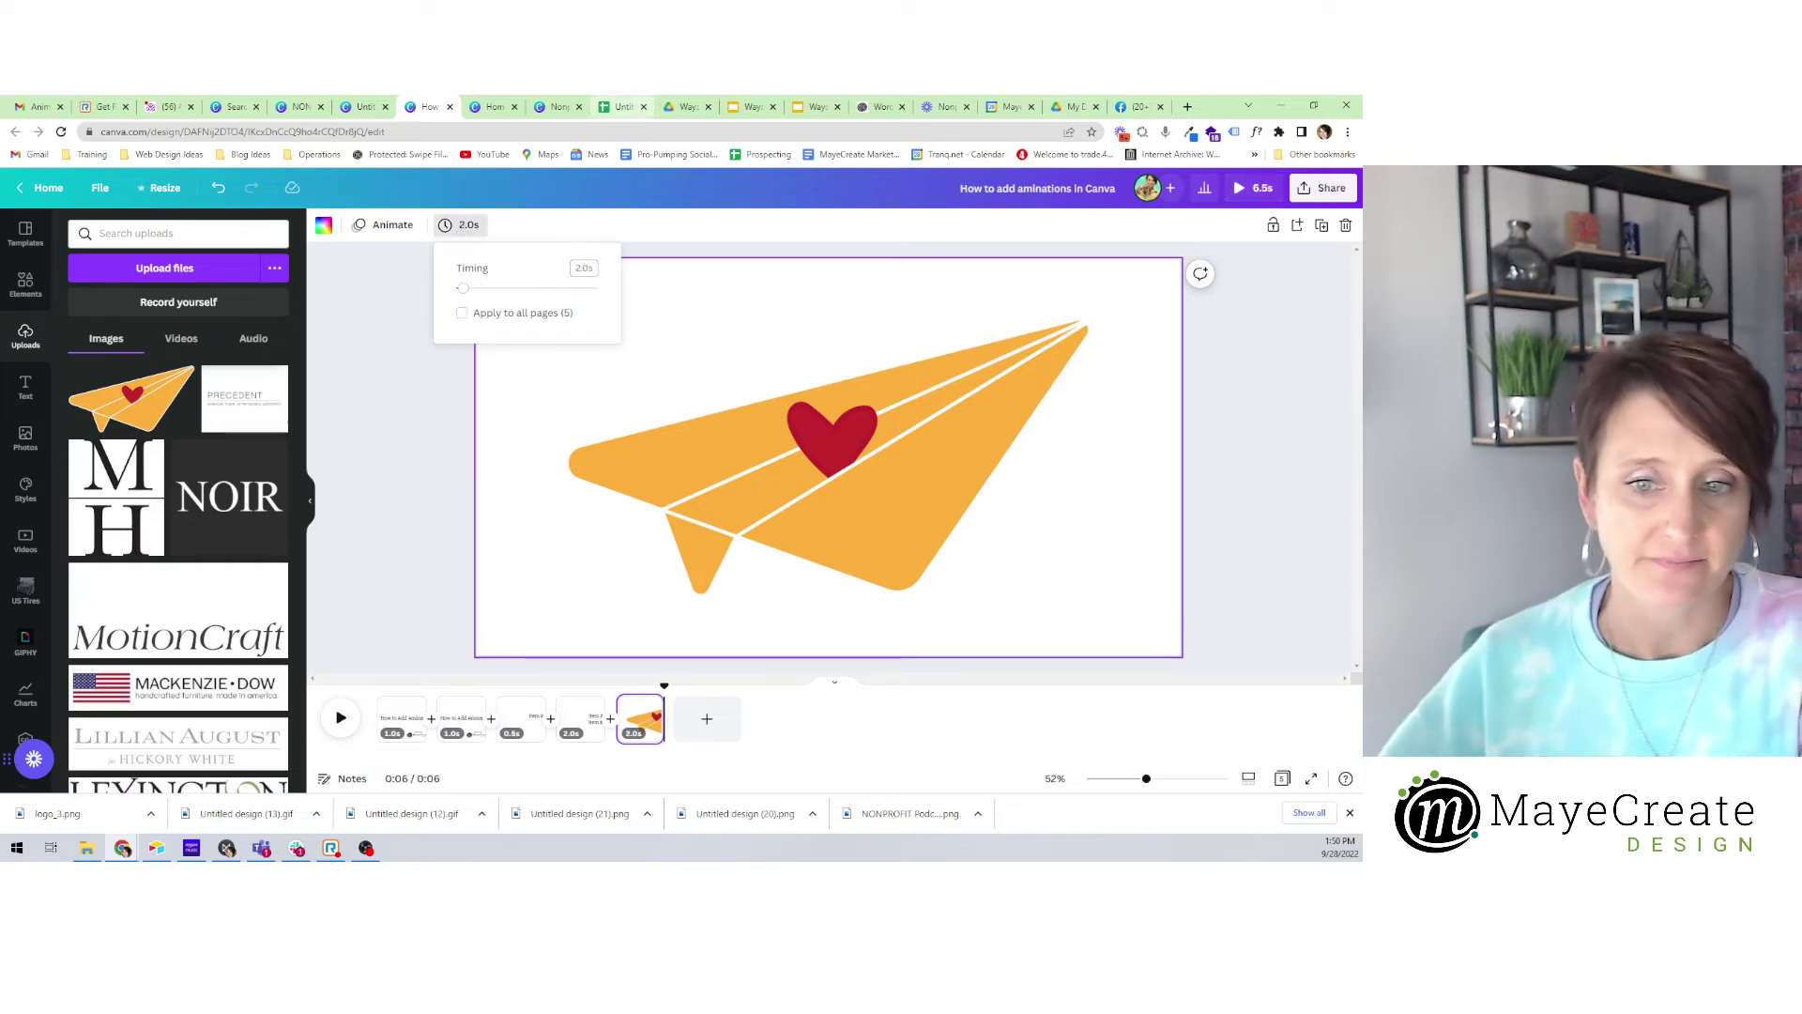
{"action": "left_click", "coordinate": [1232, 450]}
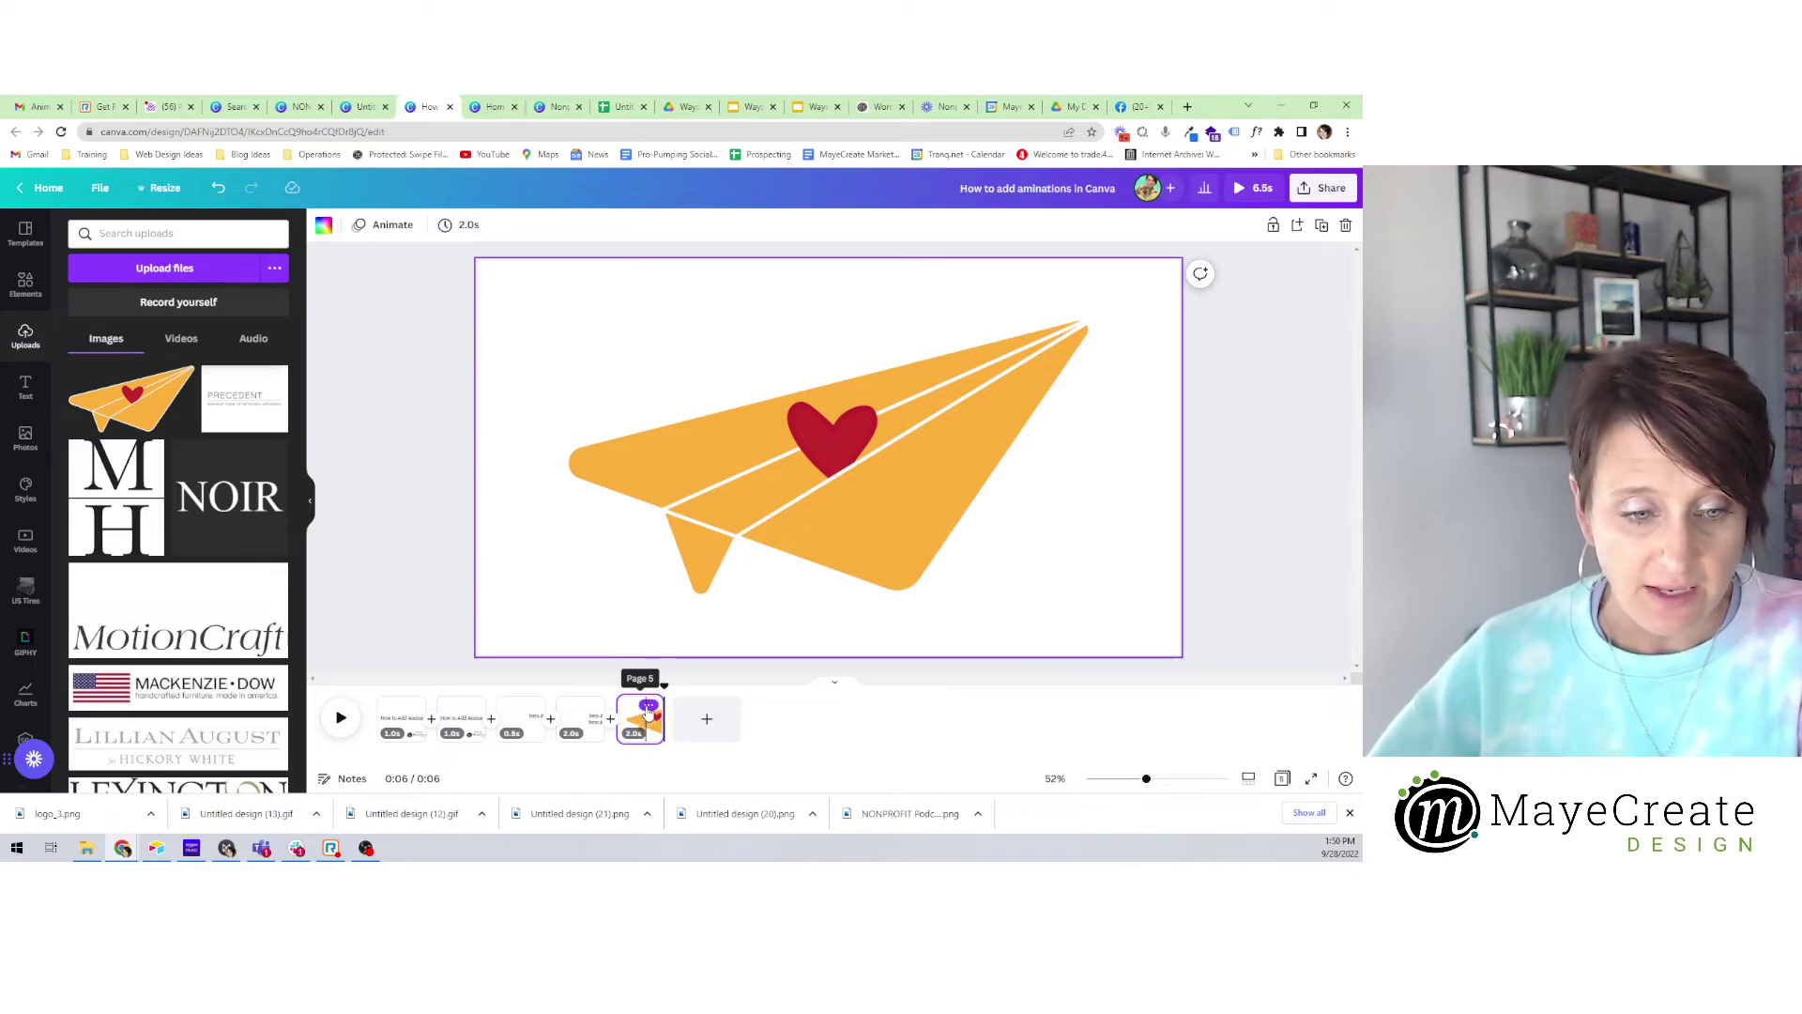
Duplicate the fifth page and change the copied paper plane's animation to Fade, set to On exit.
{"action": "left_click", "coordinate": [647, 706]}
{"action": "left_click", "coordinate": [728, 508]}
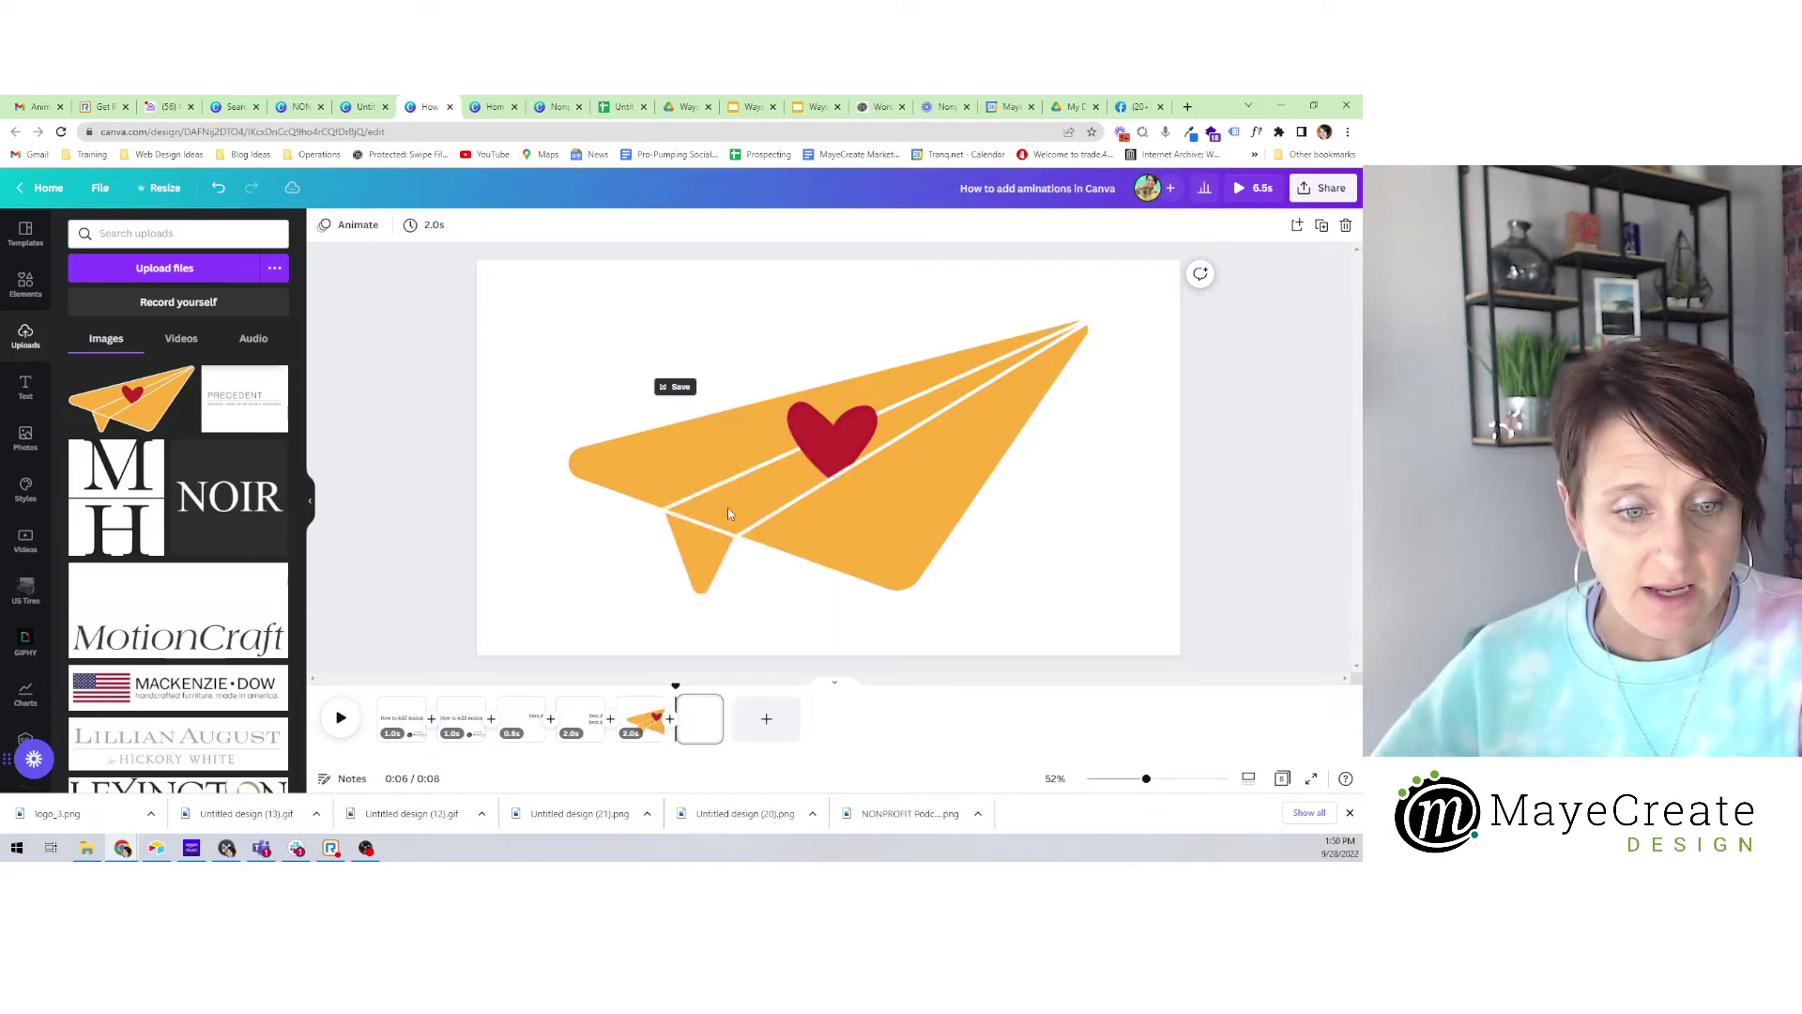
{"action": "left_click", "coordinate": [906, 488]}
{"action": "left_click", "coordinate": [521, 227]}
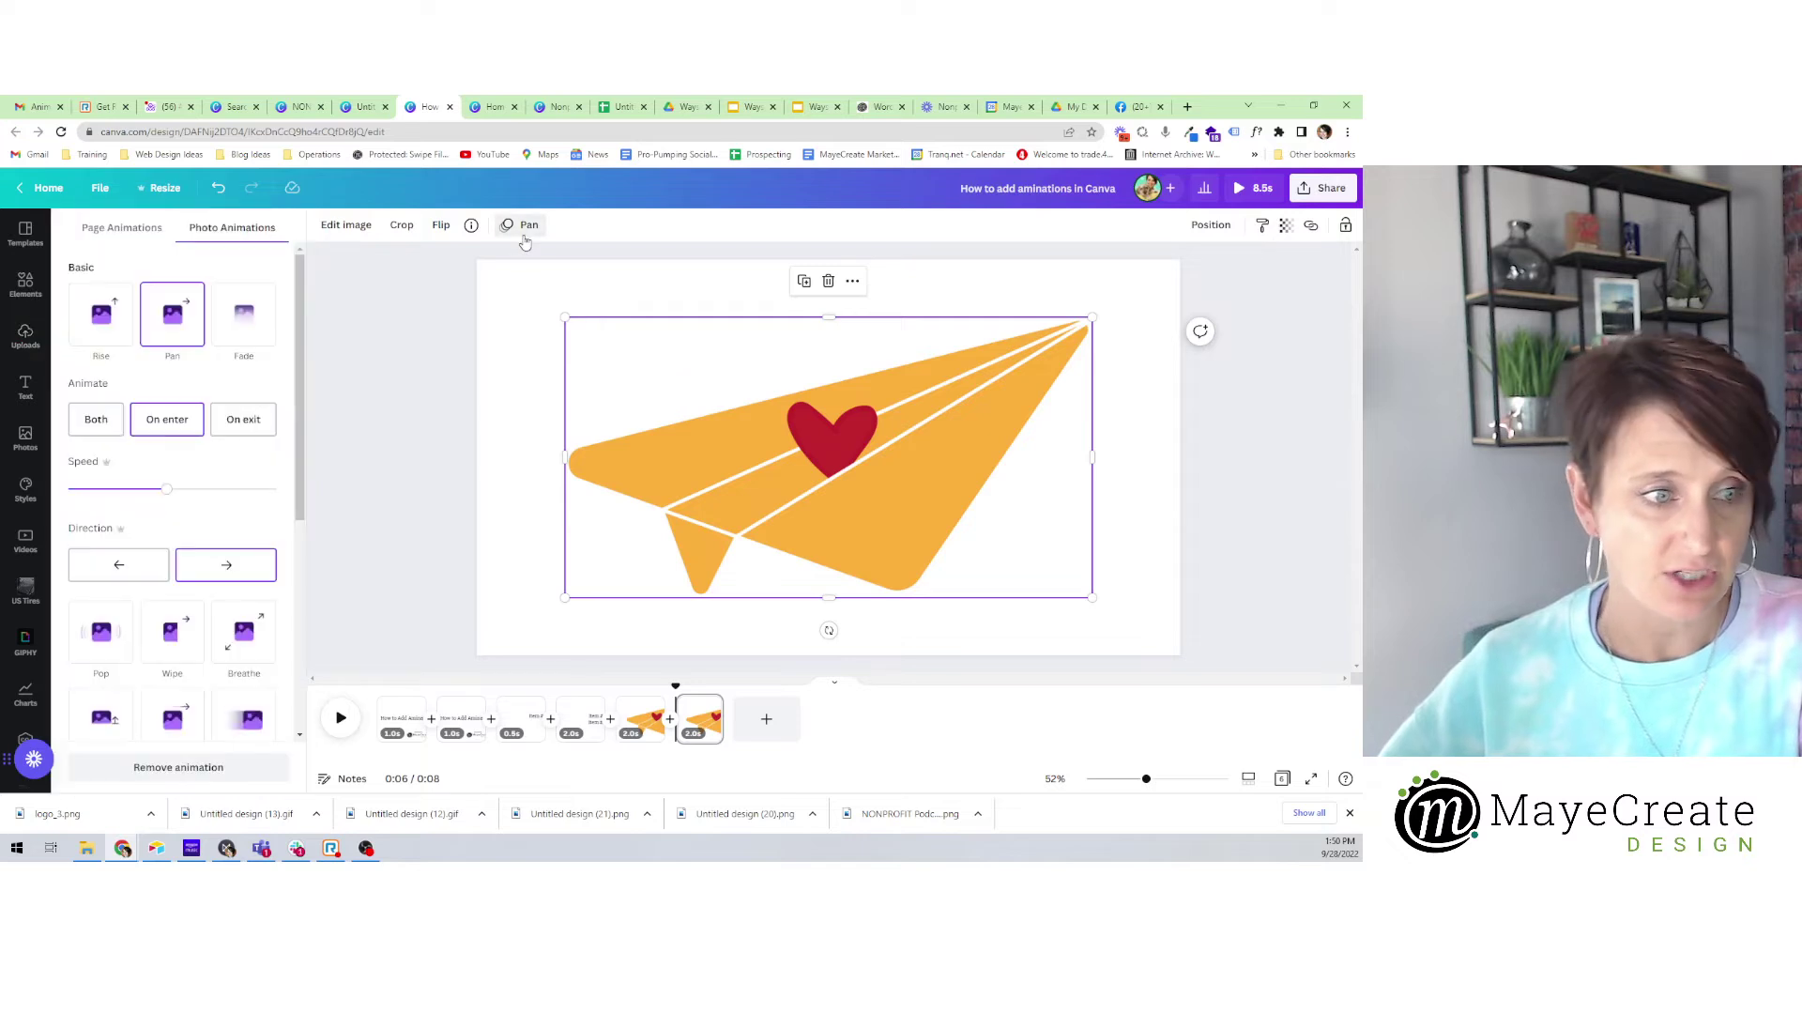
{"action": "left_click", "coordinate": [243, 315]}
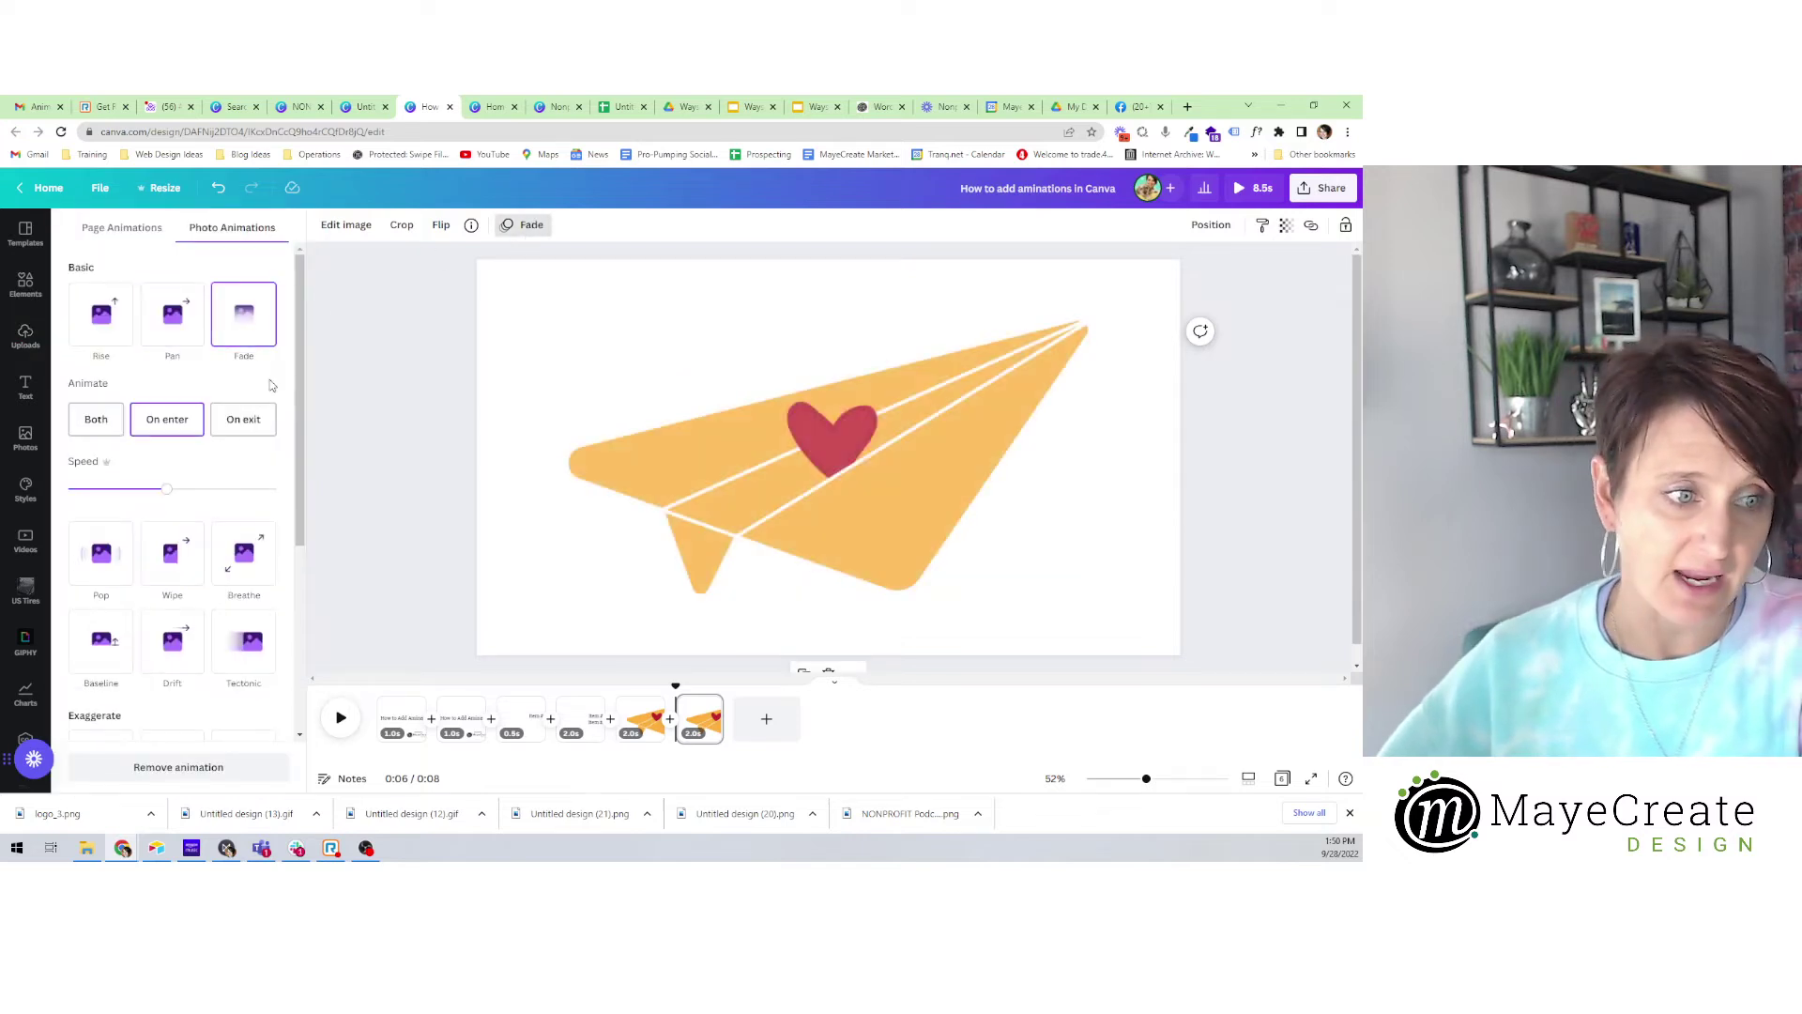
{"action": "left_click", "coordinate": [248, 427]}
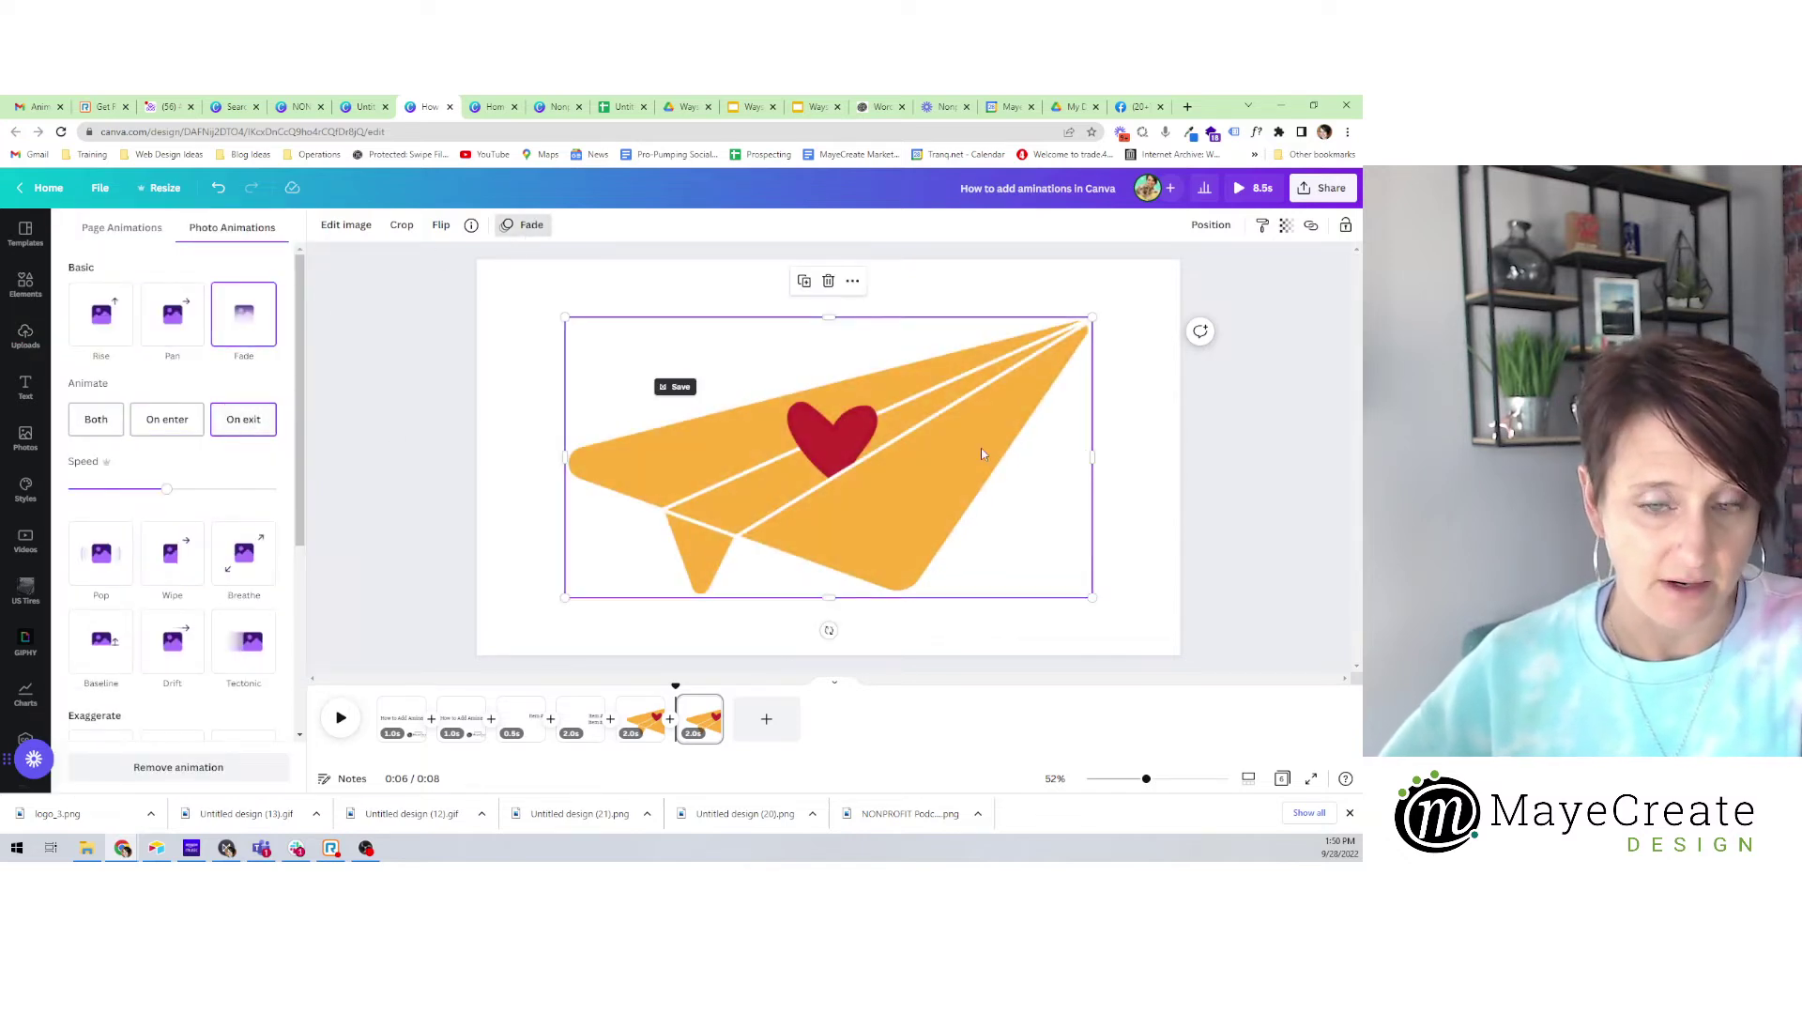
{"action": "key", "text": "Escape"}
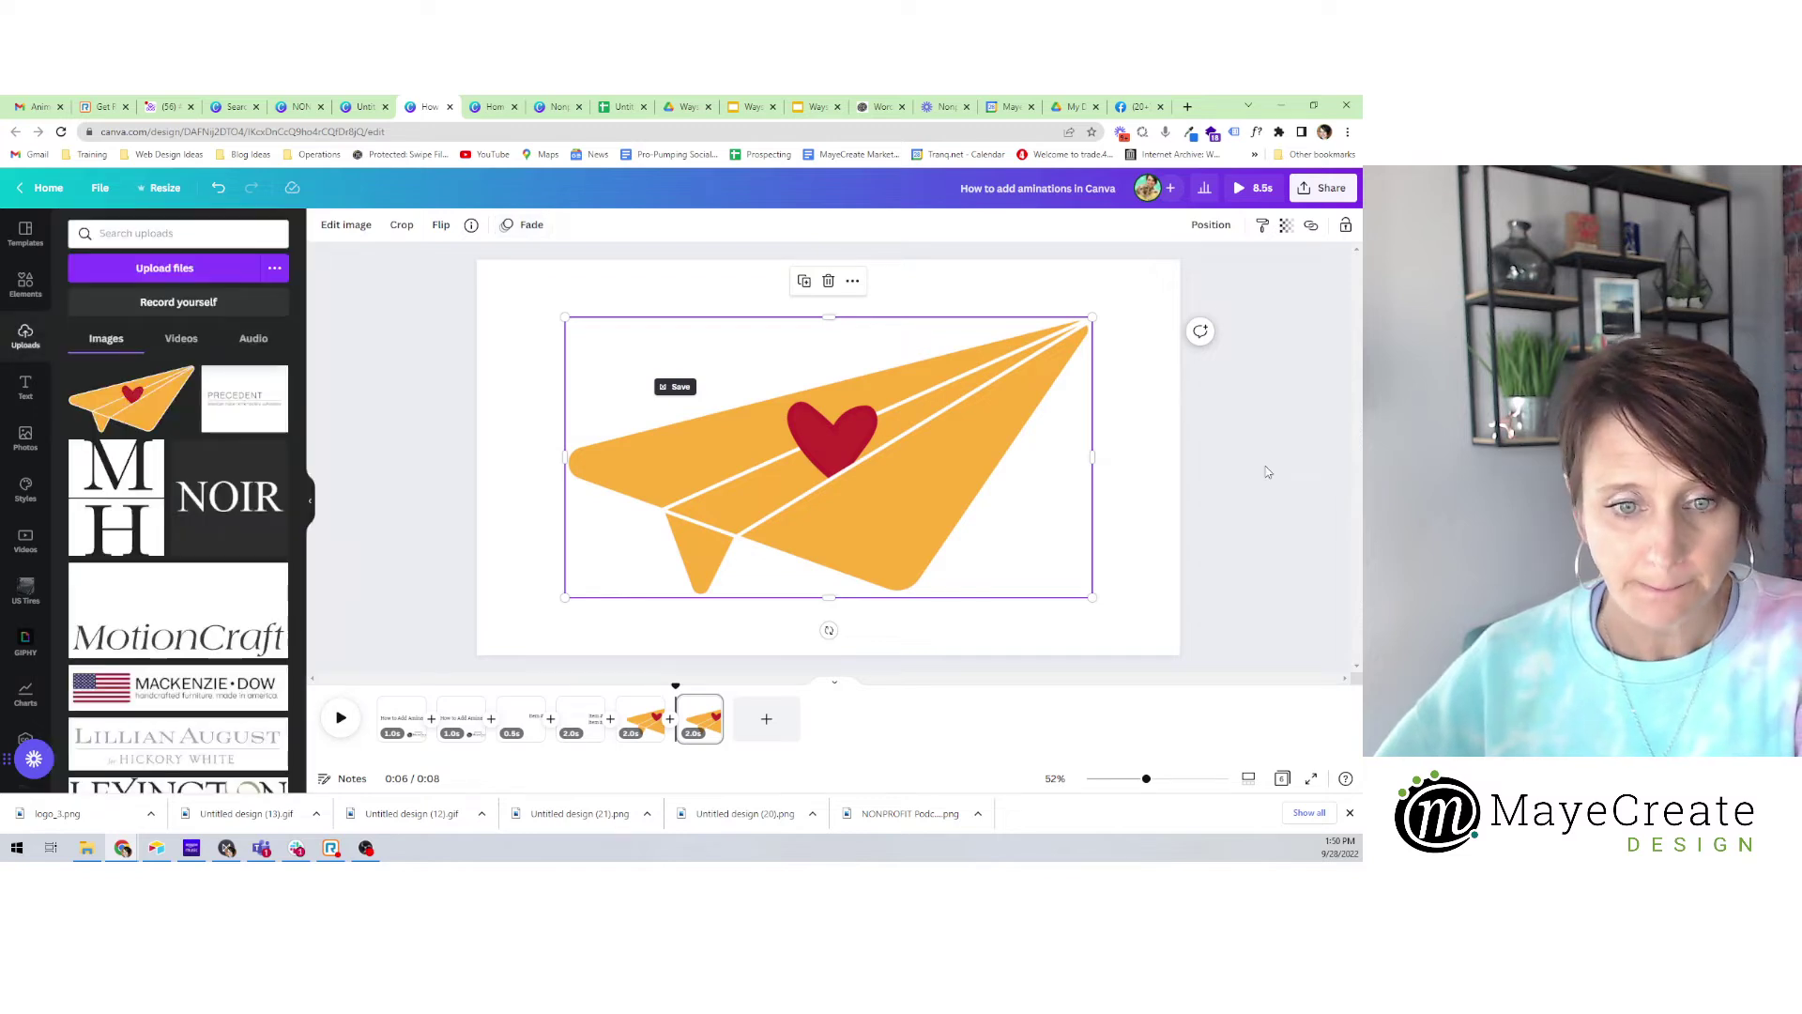
{"action": "left_click", "coordinate": [1250, 517]}
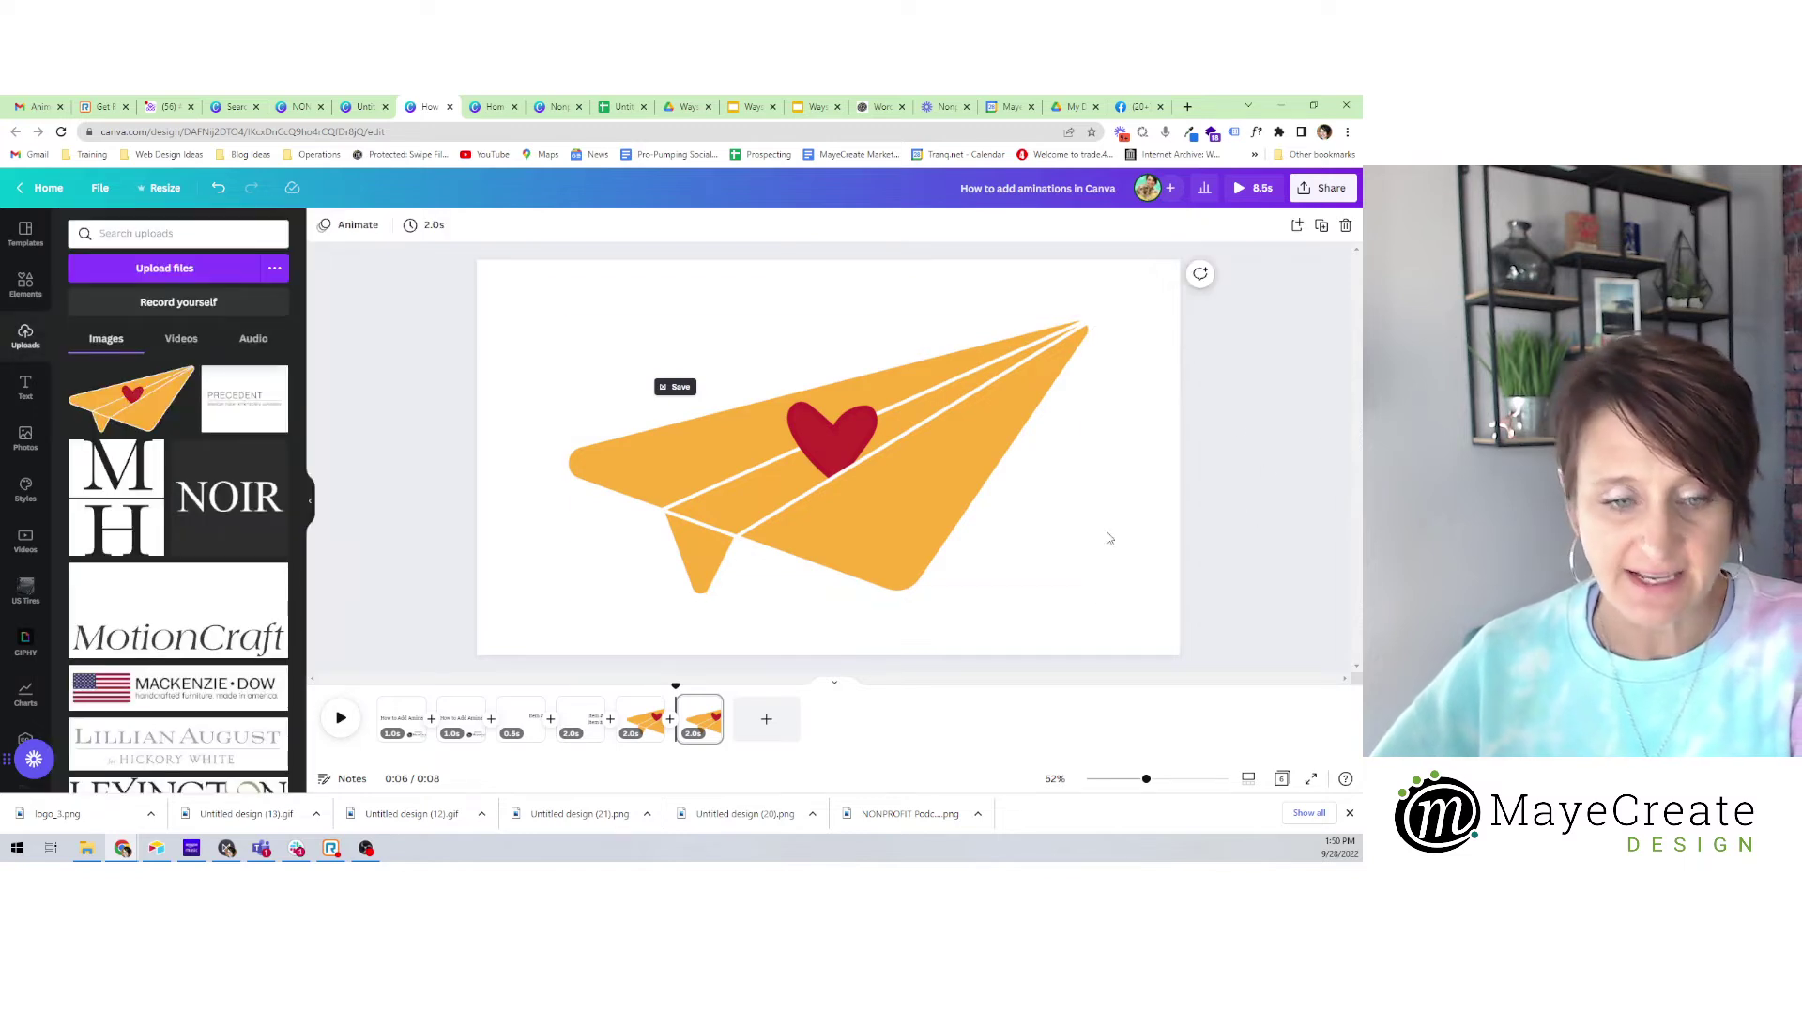
Add a blank seventh page and insert the white outlined paper plane graphic from the "paper air plane" element results.
{"action": "left_click", "coordinate": [767, 721]}
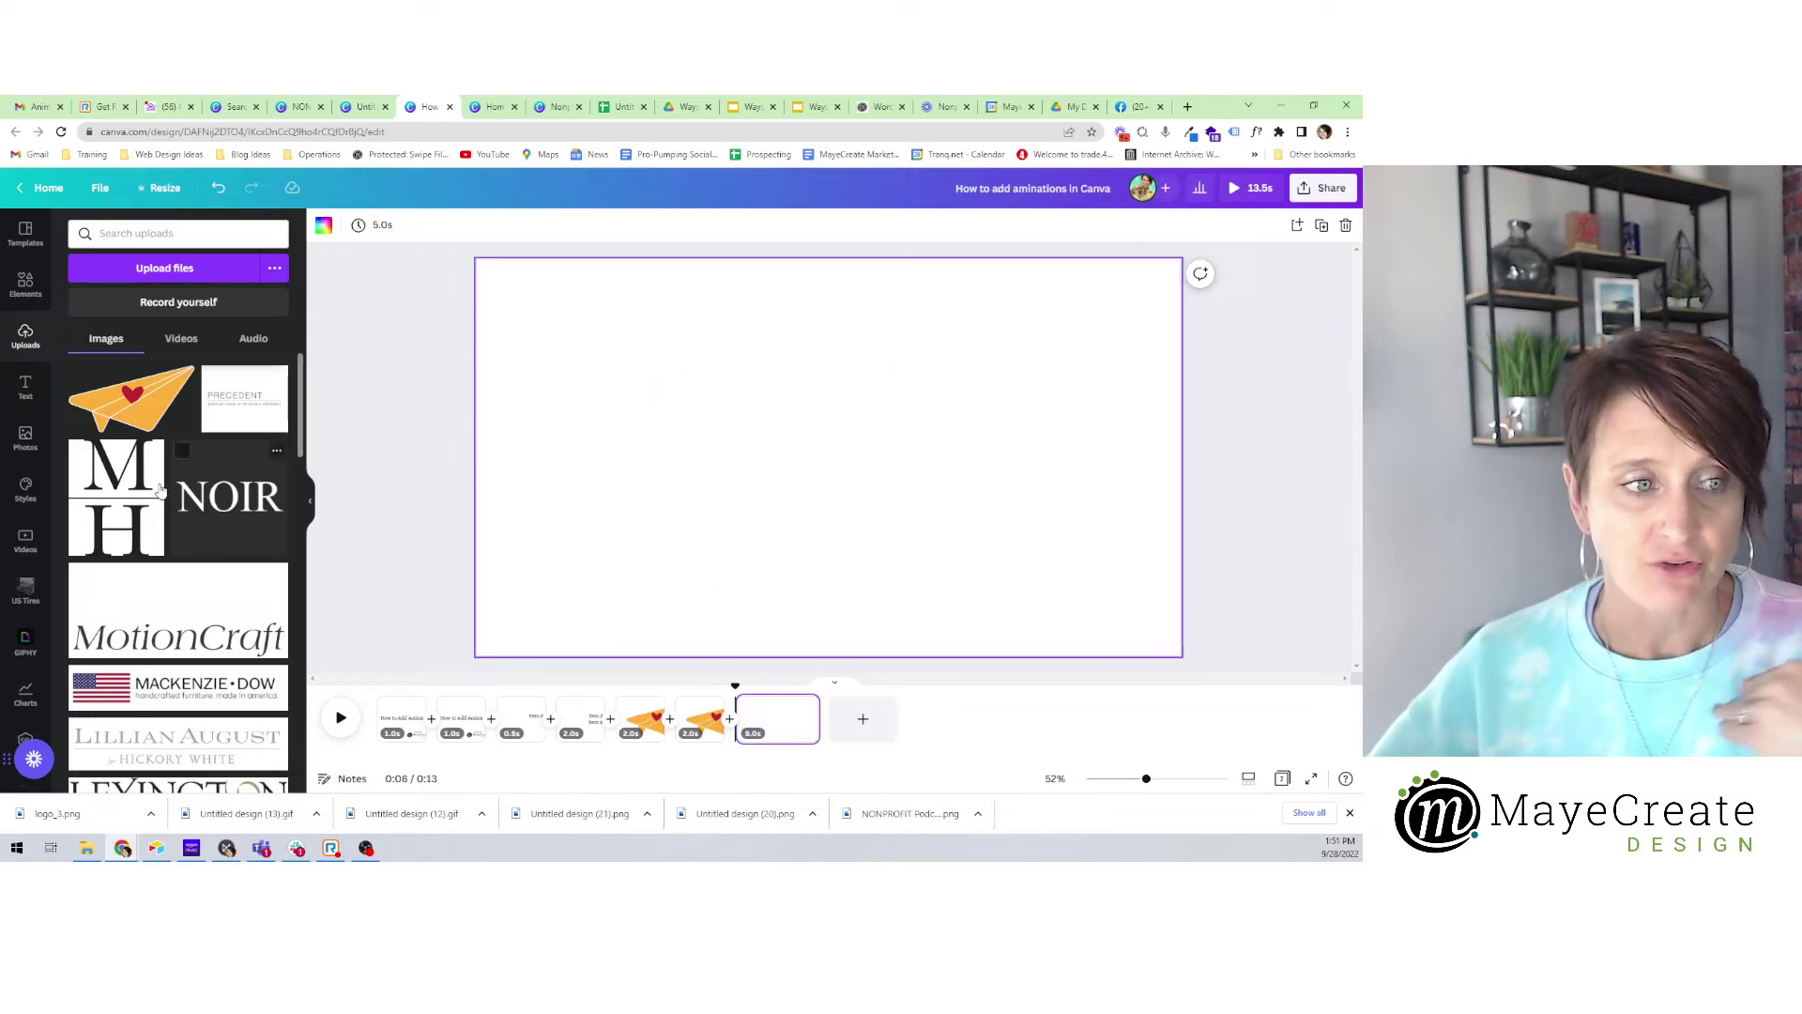
{"action": "left_click", "coordinate": [26, 283]}
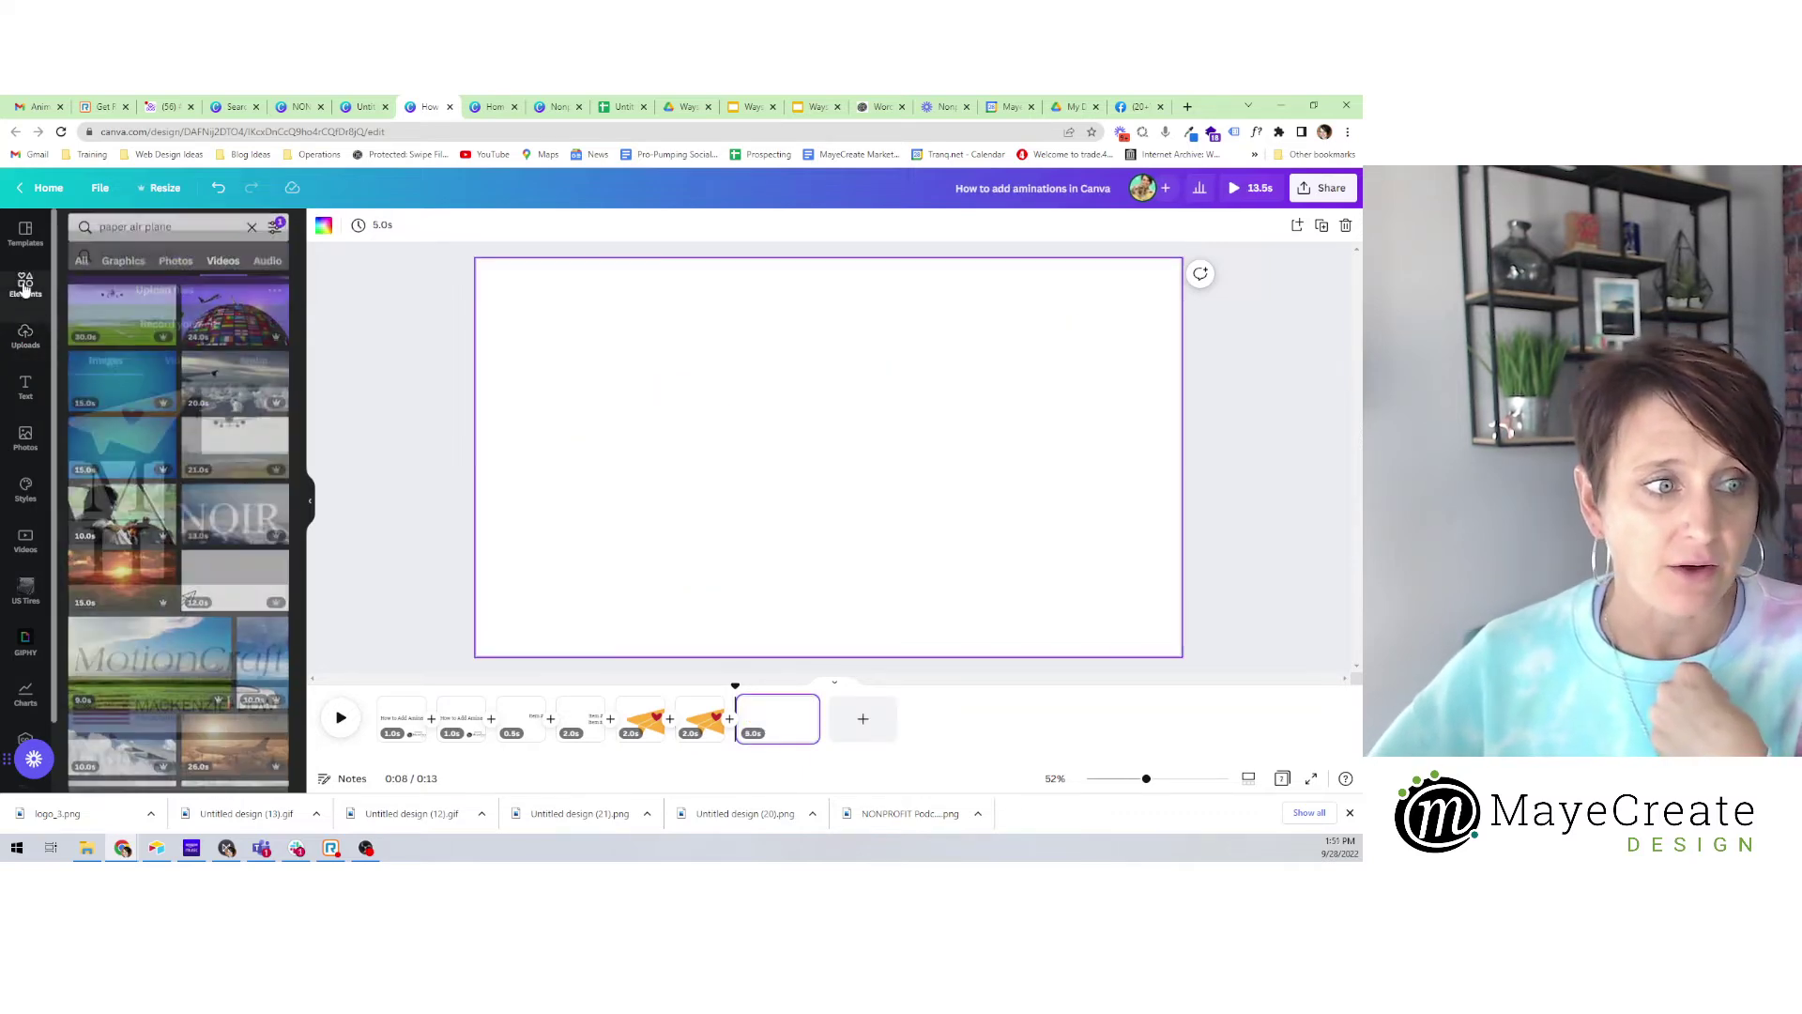
{"action": "left_click", "coordinate": [156, 233]}
{"action": "key", "text": "Return"}
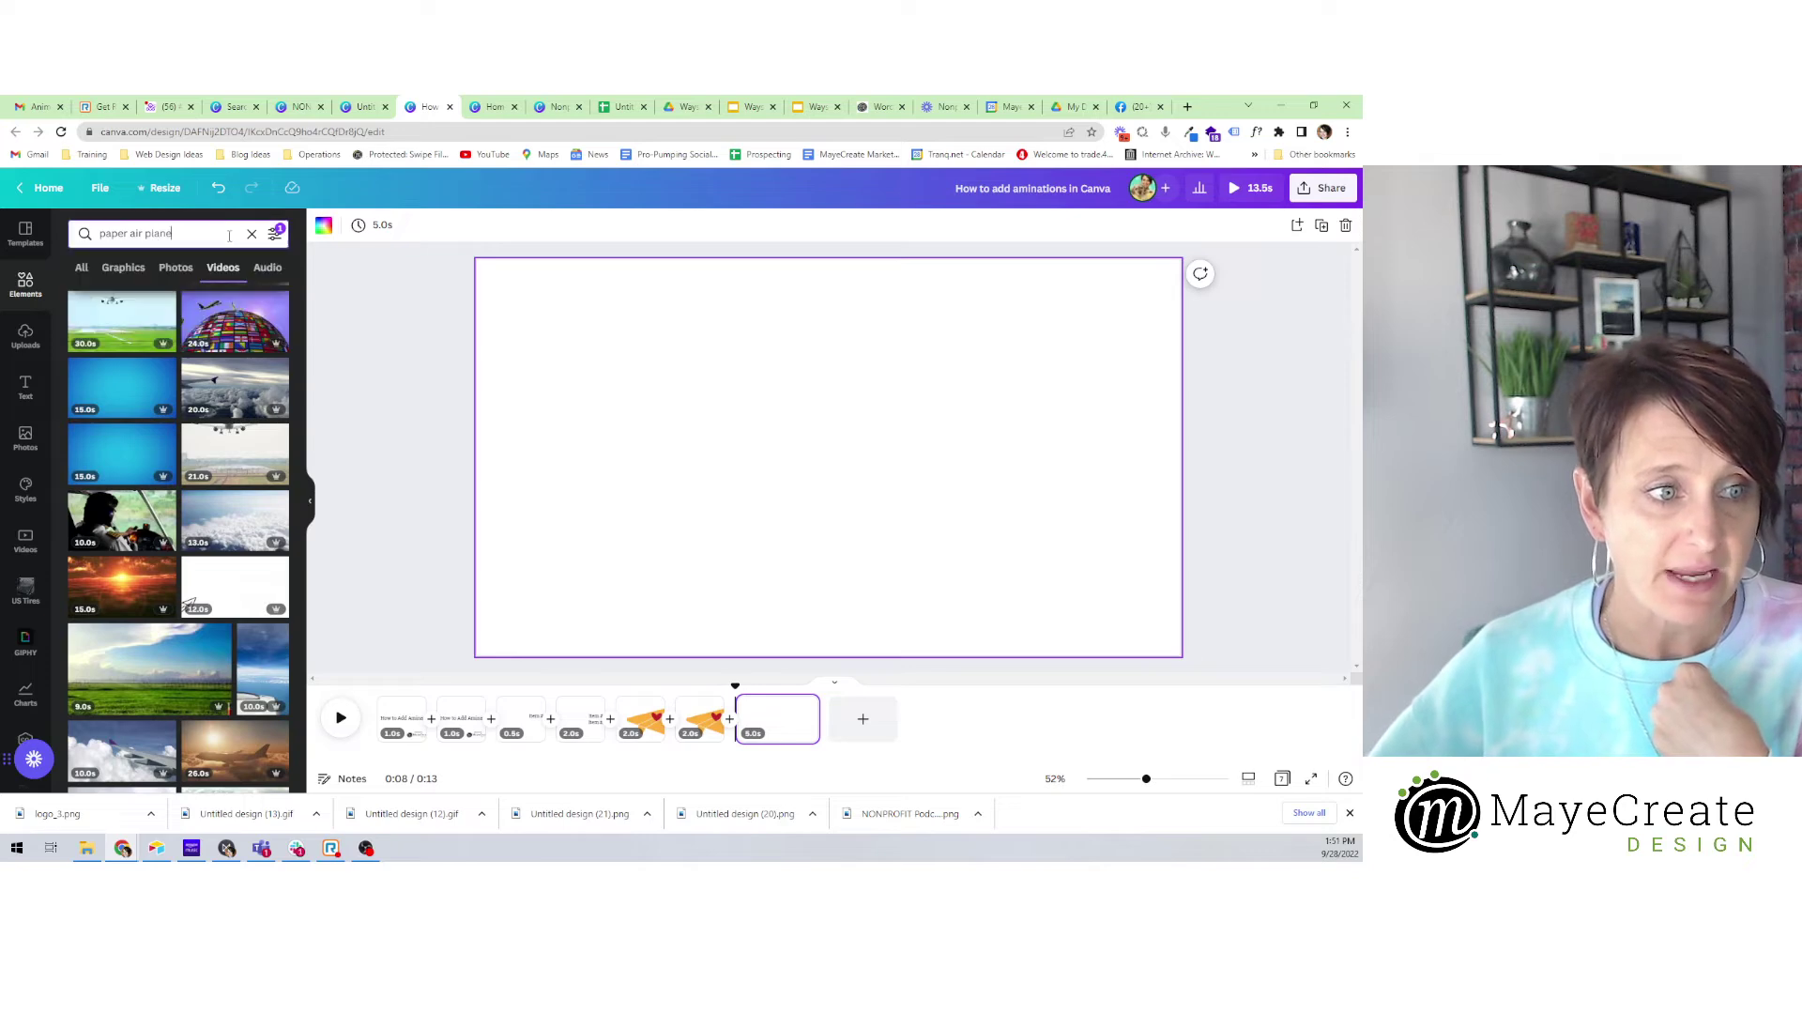
{"action": "left_click", "coordinate": [82, 269]}
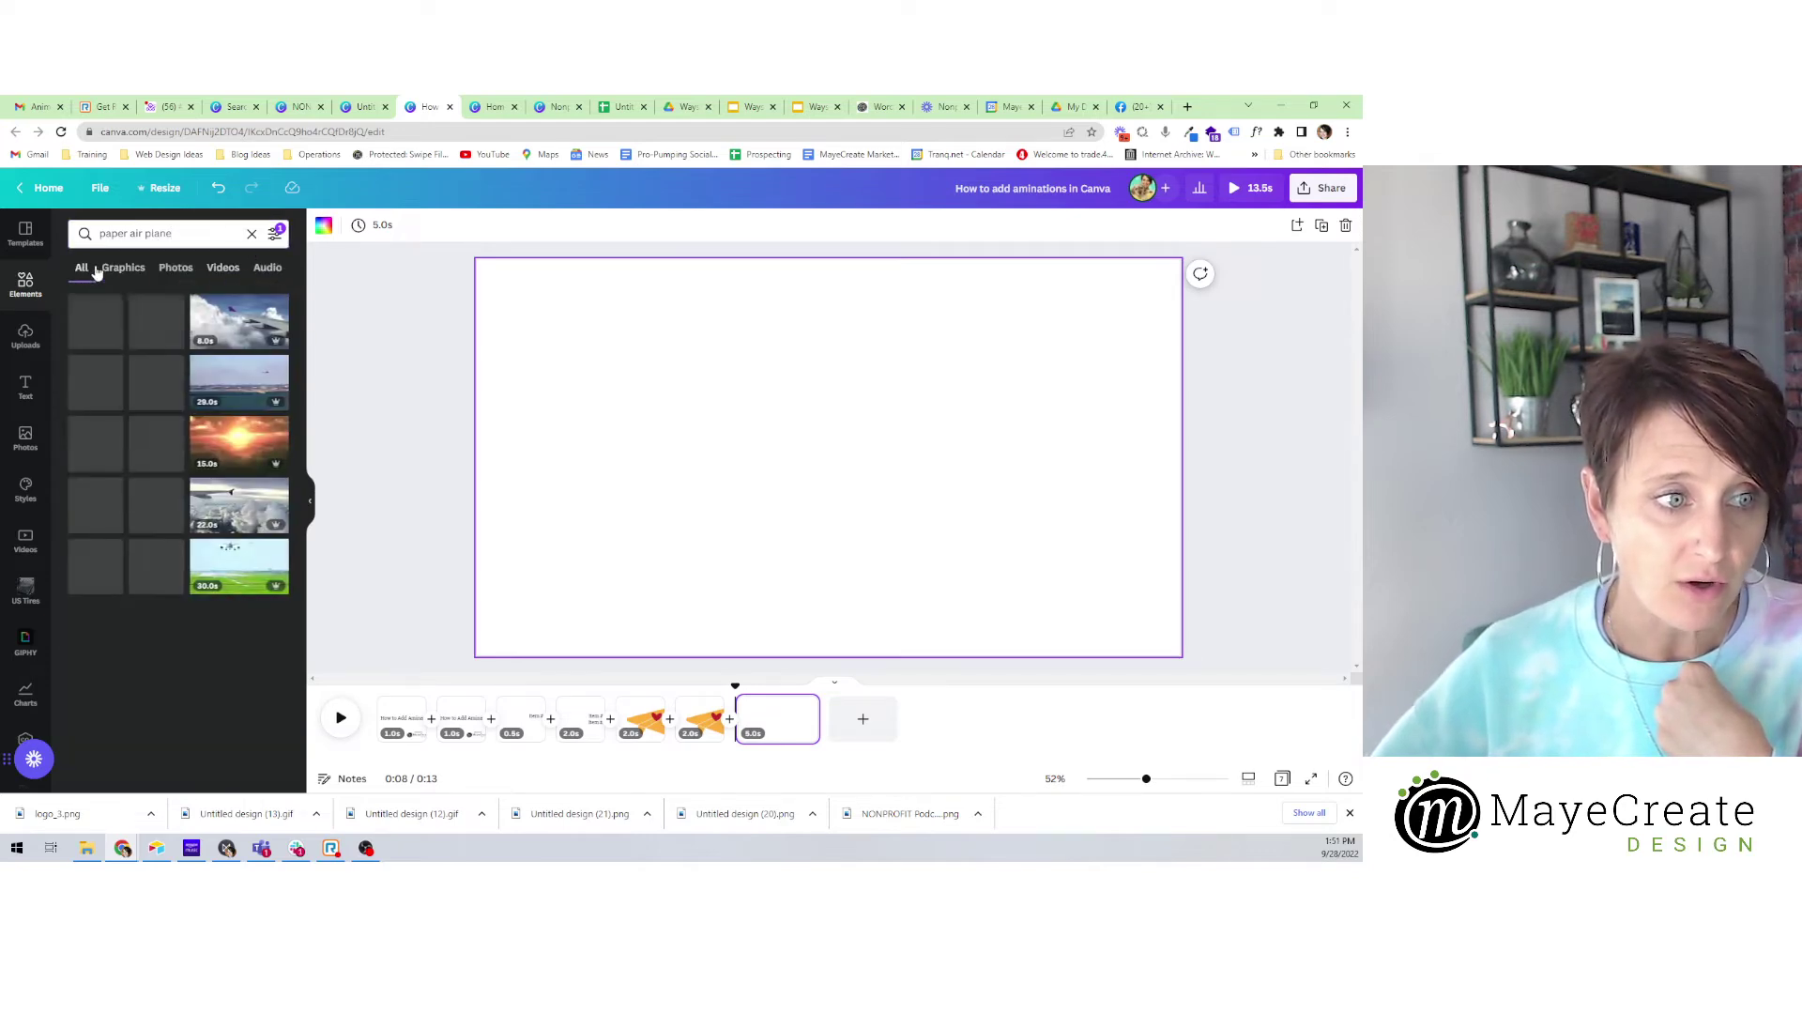
{"action": "left_click", "coordinate": [276, 234]}
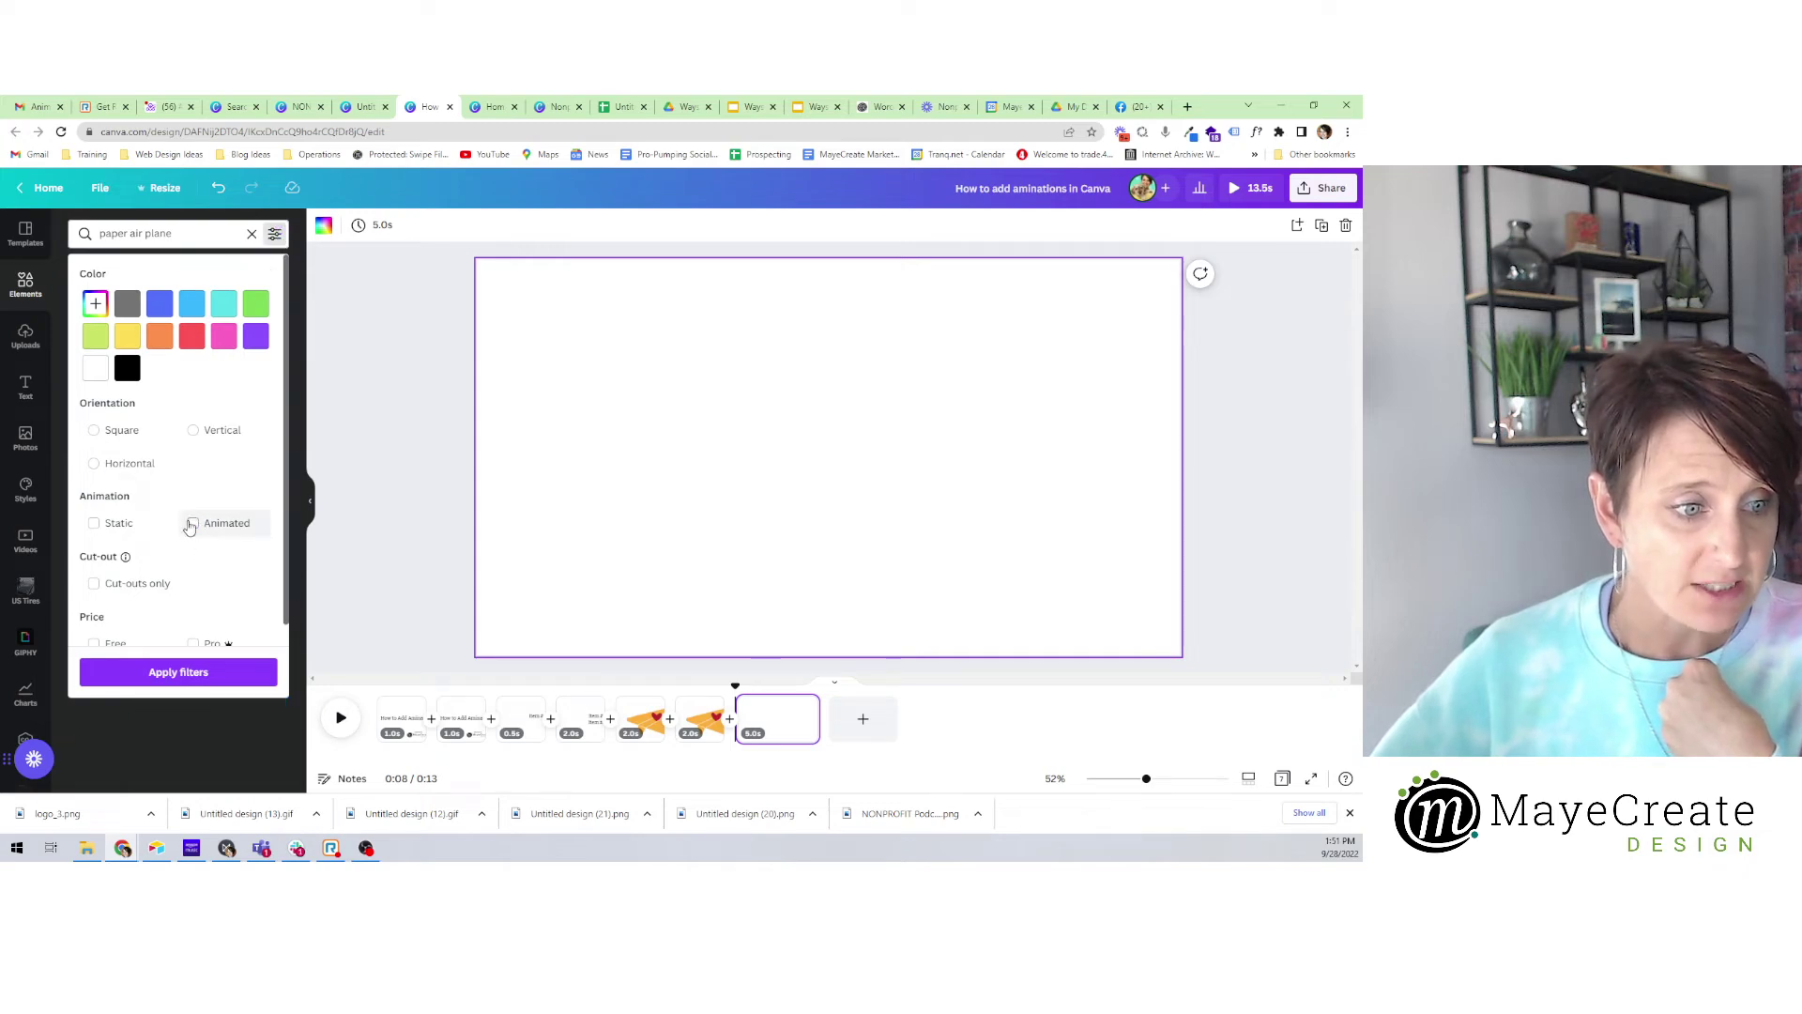
{"action": "left_click", "coordinate": [392, 462]}
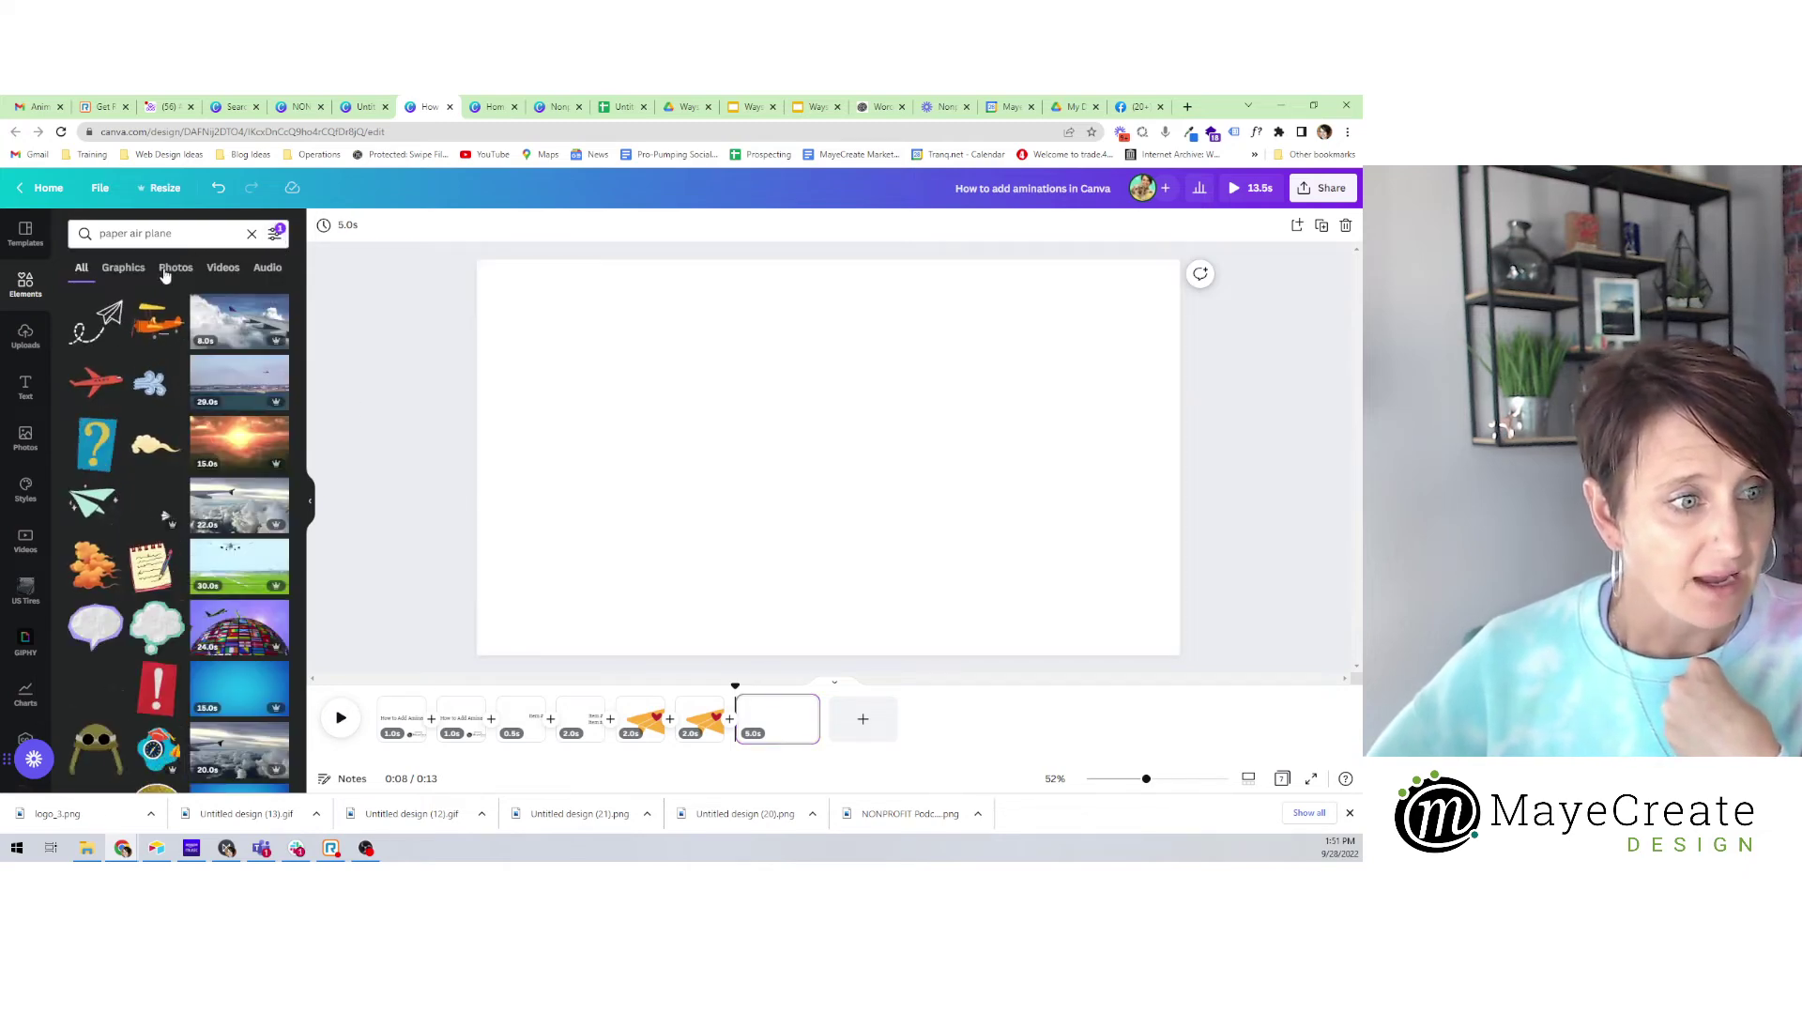
{"action": "left_click", "coordinate": [94, 328]}
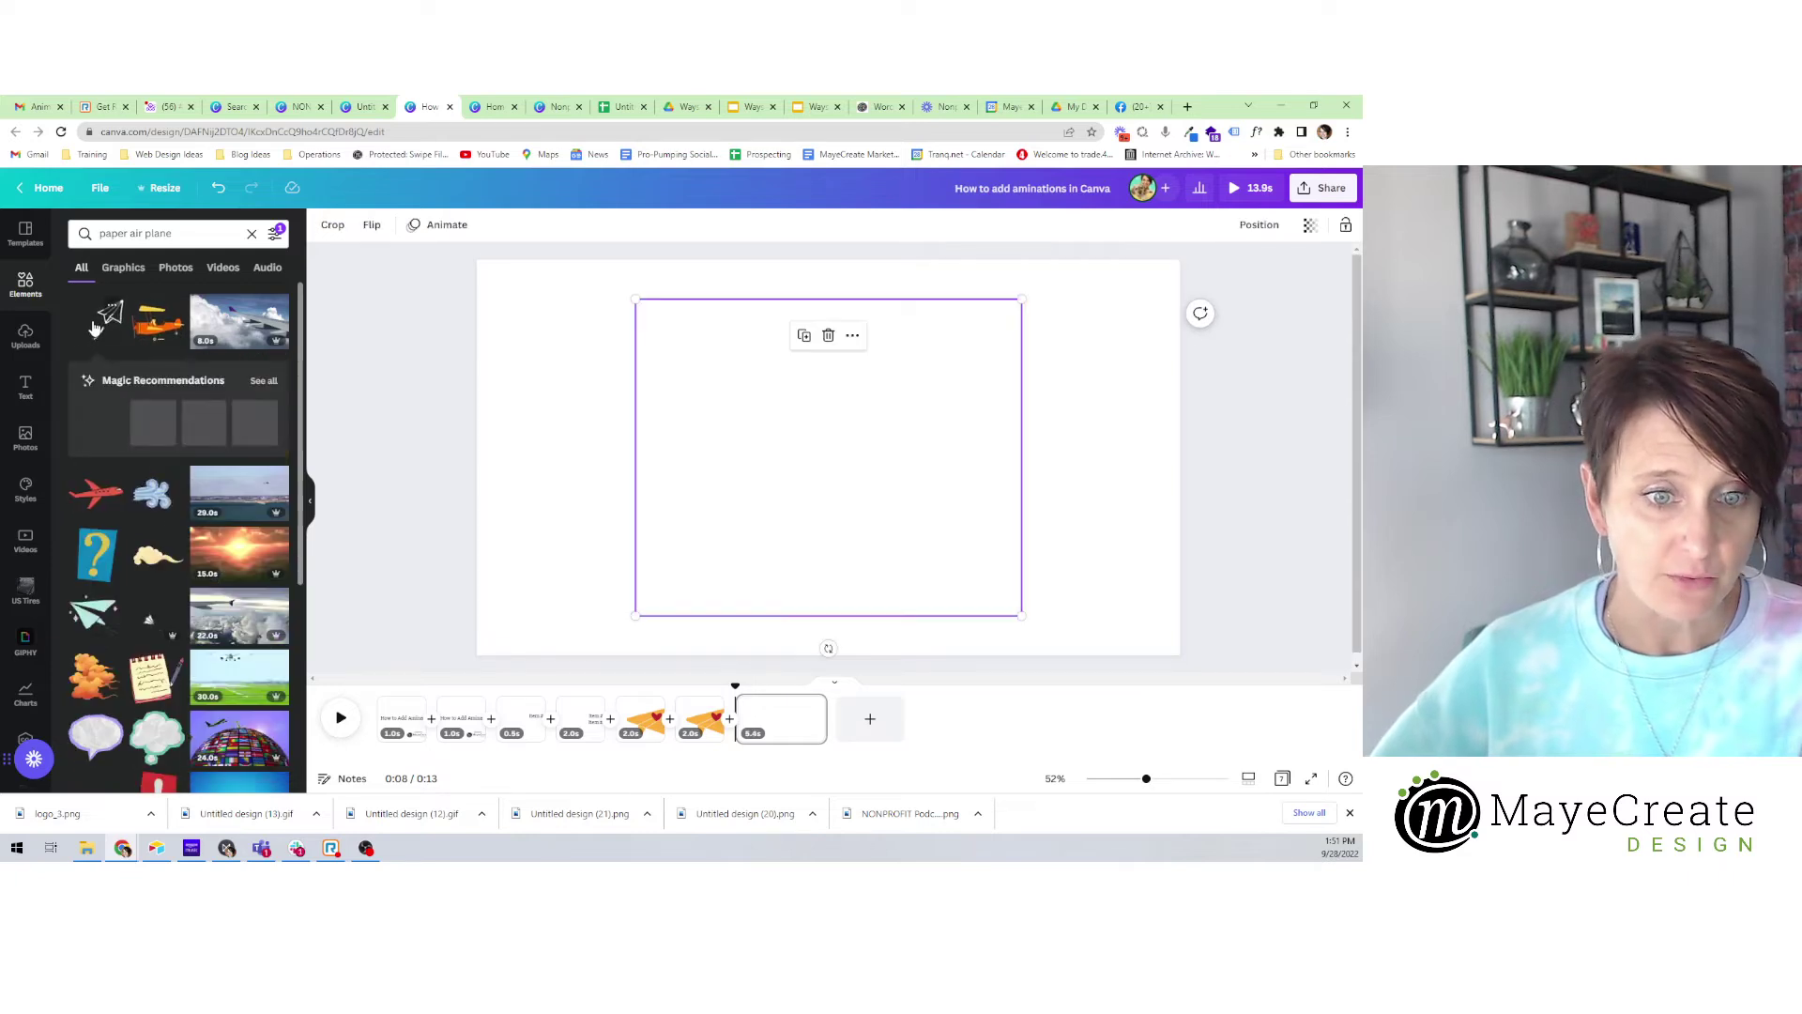
Change the seventh page's background to the orange photo color taken from the paper plane.
{"action": "left_click", "coordinate": [512, 322]}
{"action": "left_click", "coordinate": [323, 228]}
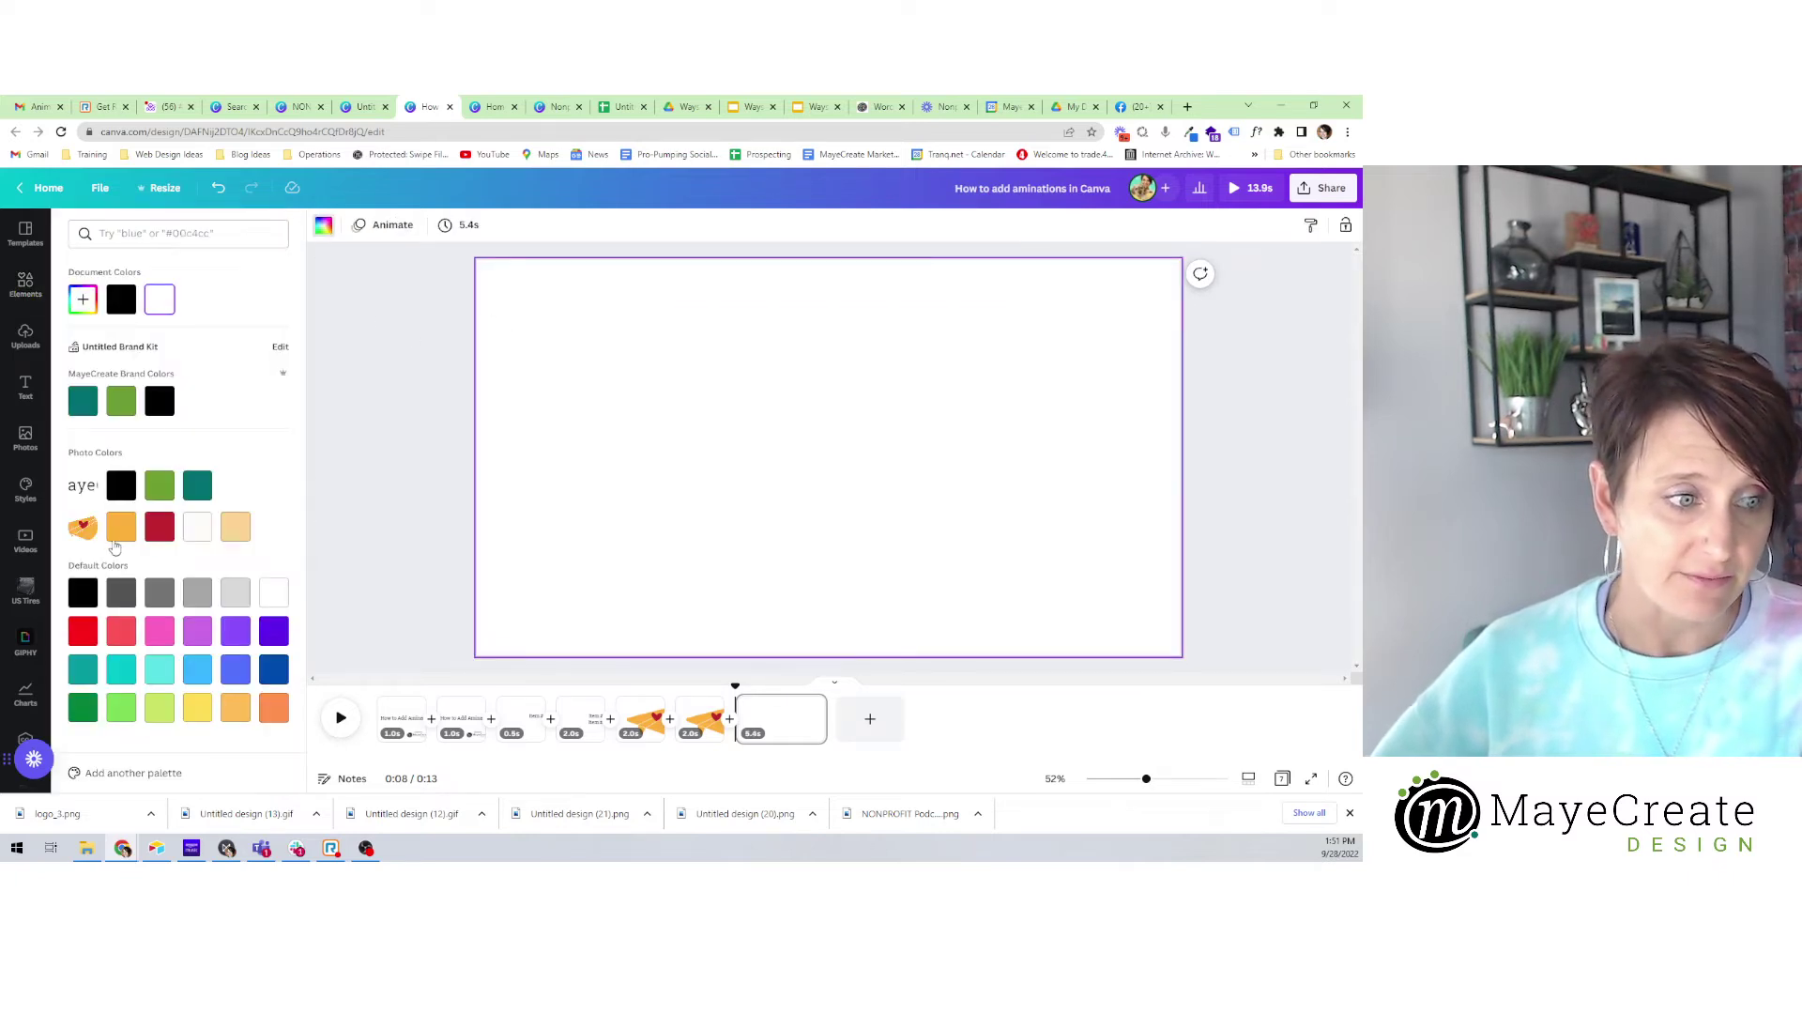
{"action": "left_click", "coordinate": [120, 527]}
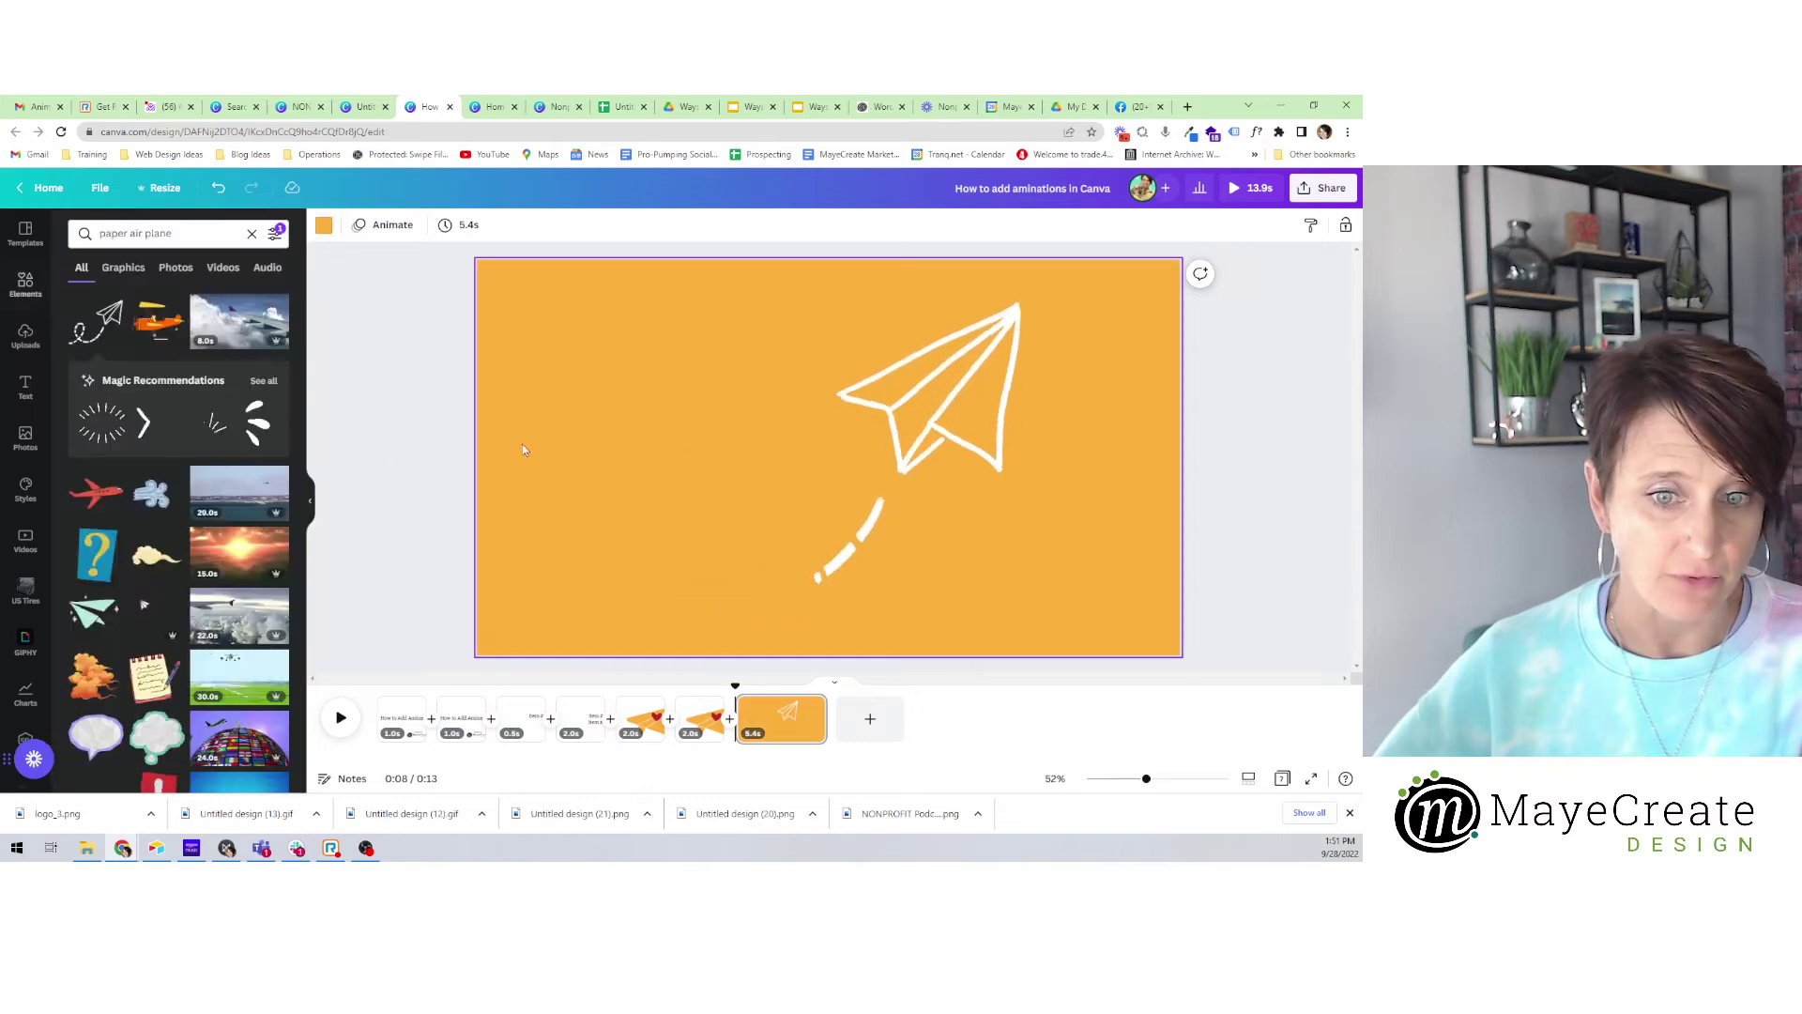
{"action": "left_click", "coordinate": [909, 415]}
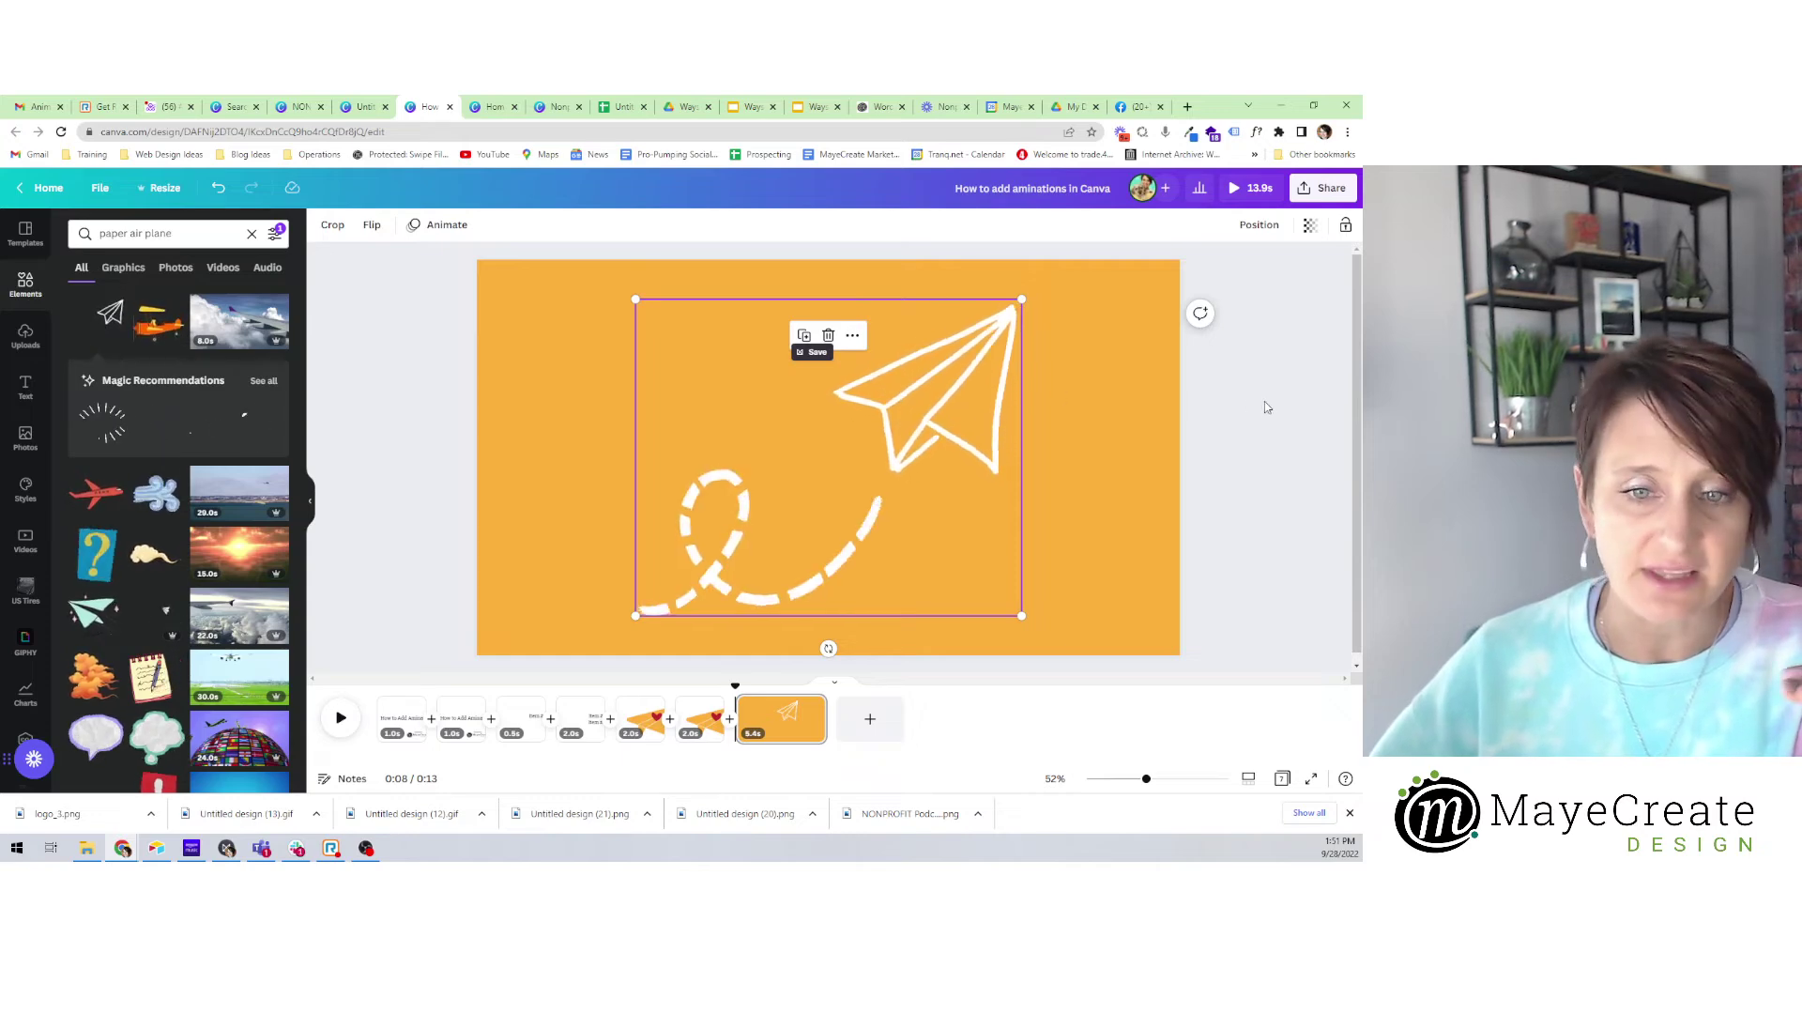
{"action": "left_click", "coordinate": [1236, 420]}
Set the timing of the orange seventh page to 2 seconds.
{"action": "left_click", "coordinate": [762, 706]}
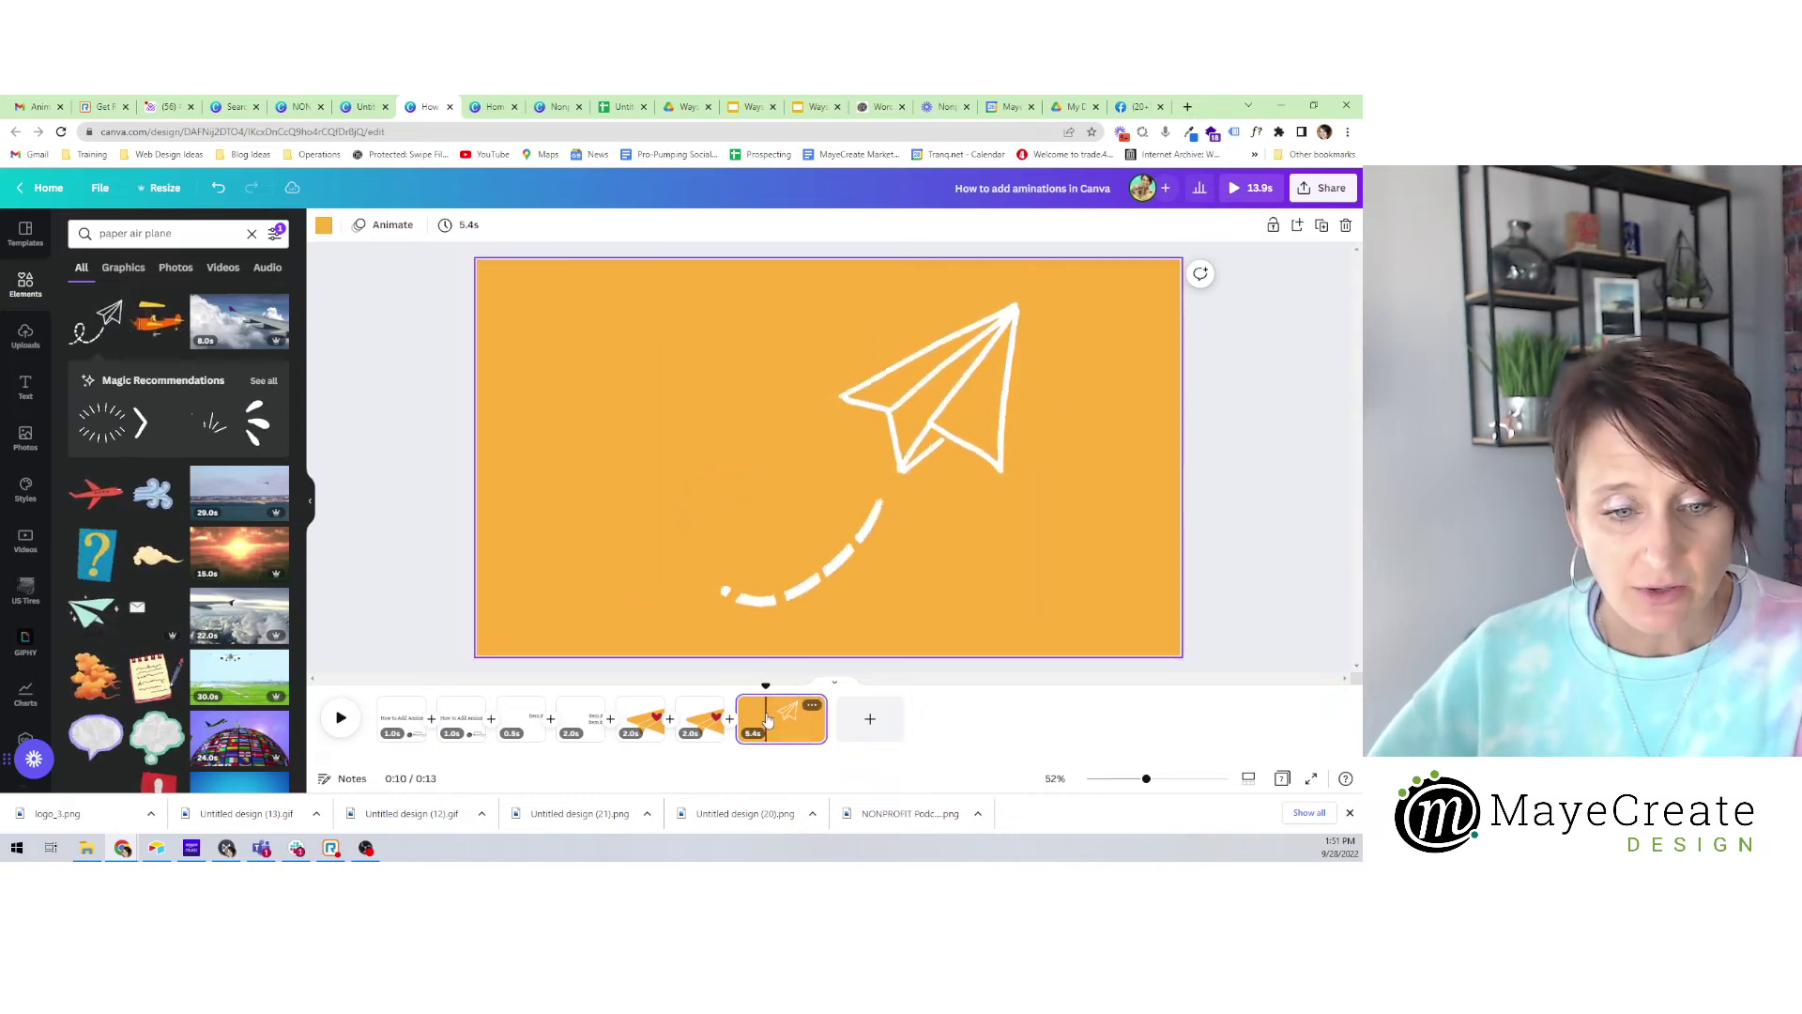
{"action": "left_click", "coordinate": [466, 226]}
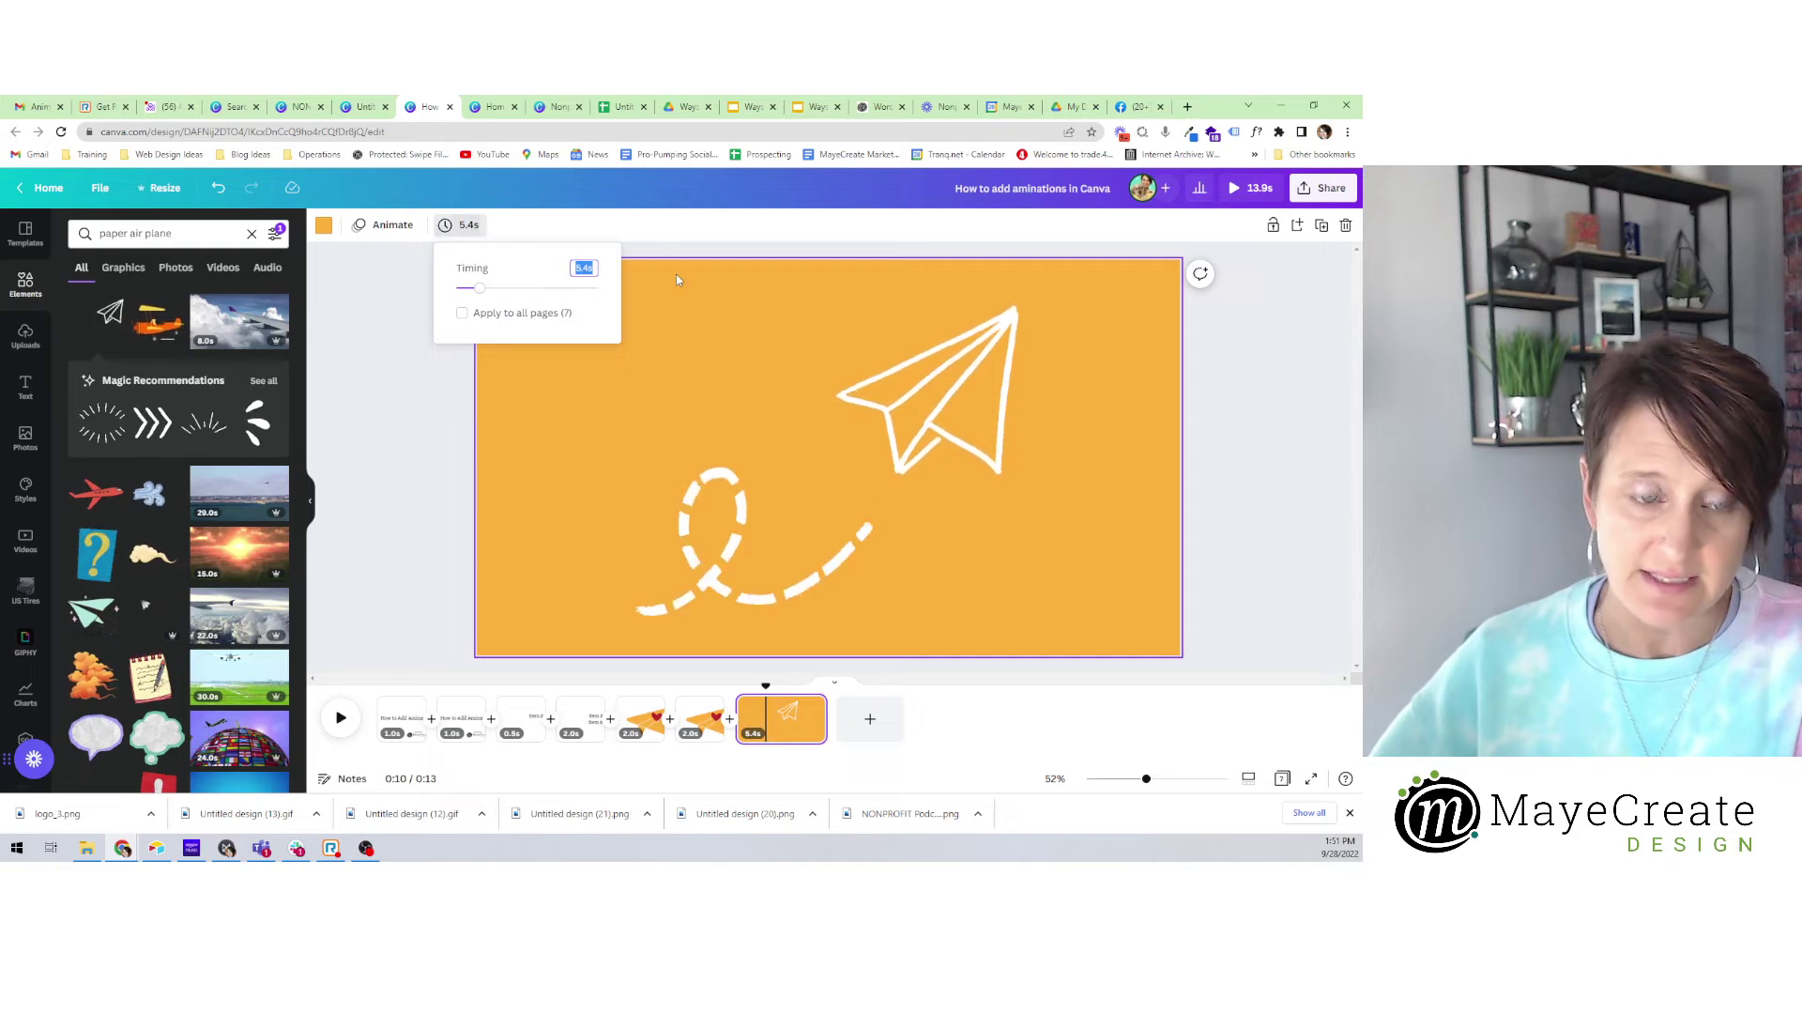
{"action": "type", "text": "2"}
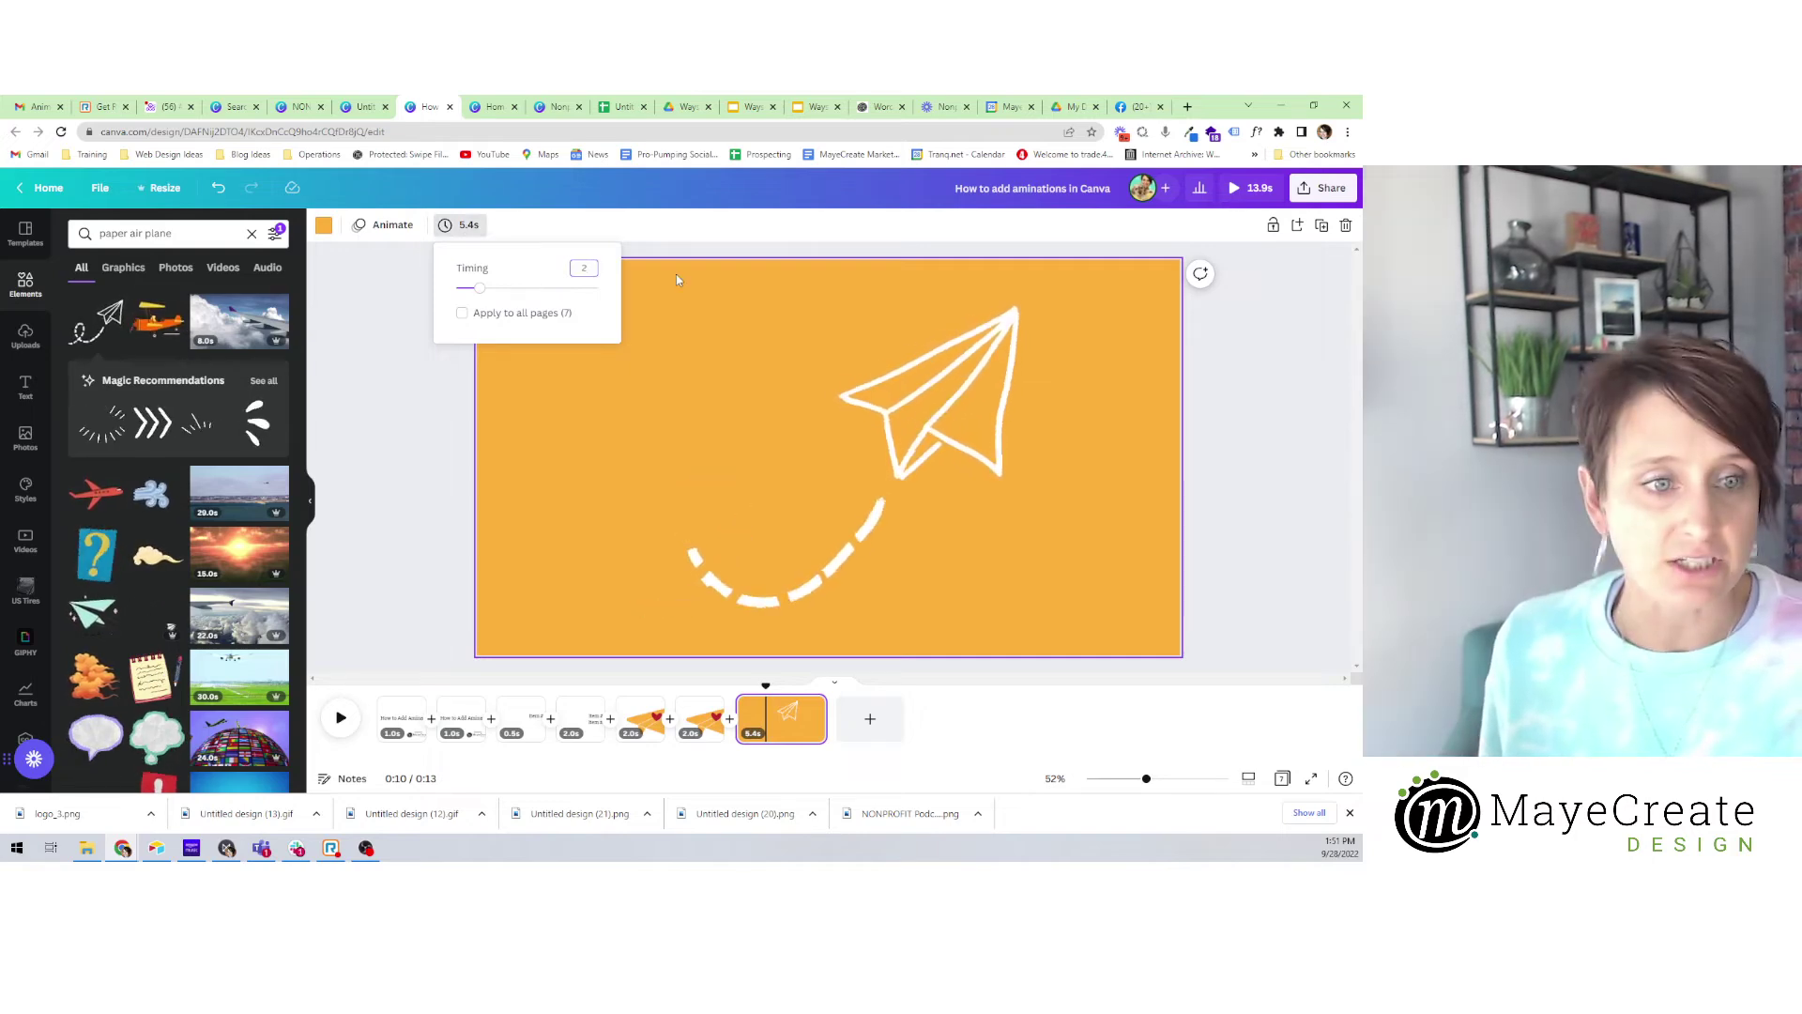
{"action": "key", "text": "Return"}
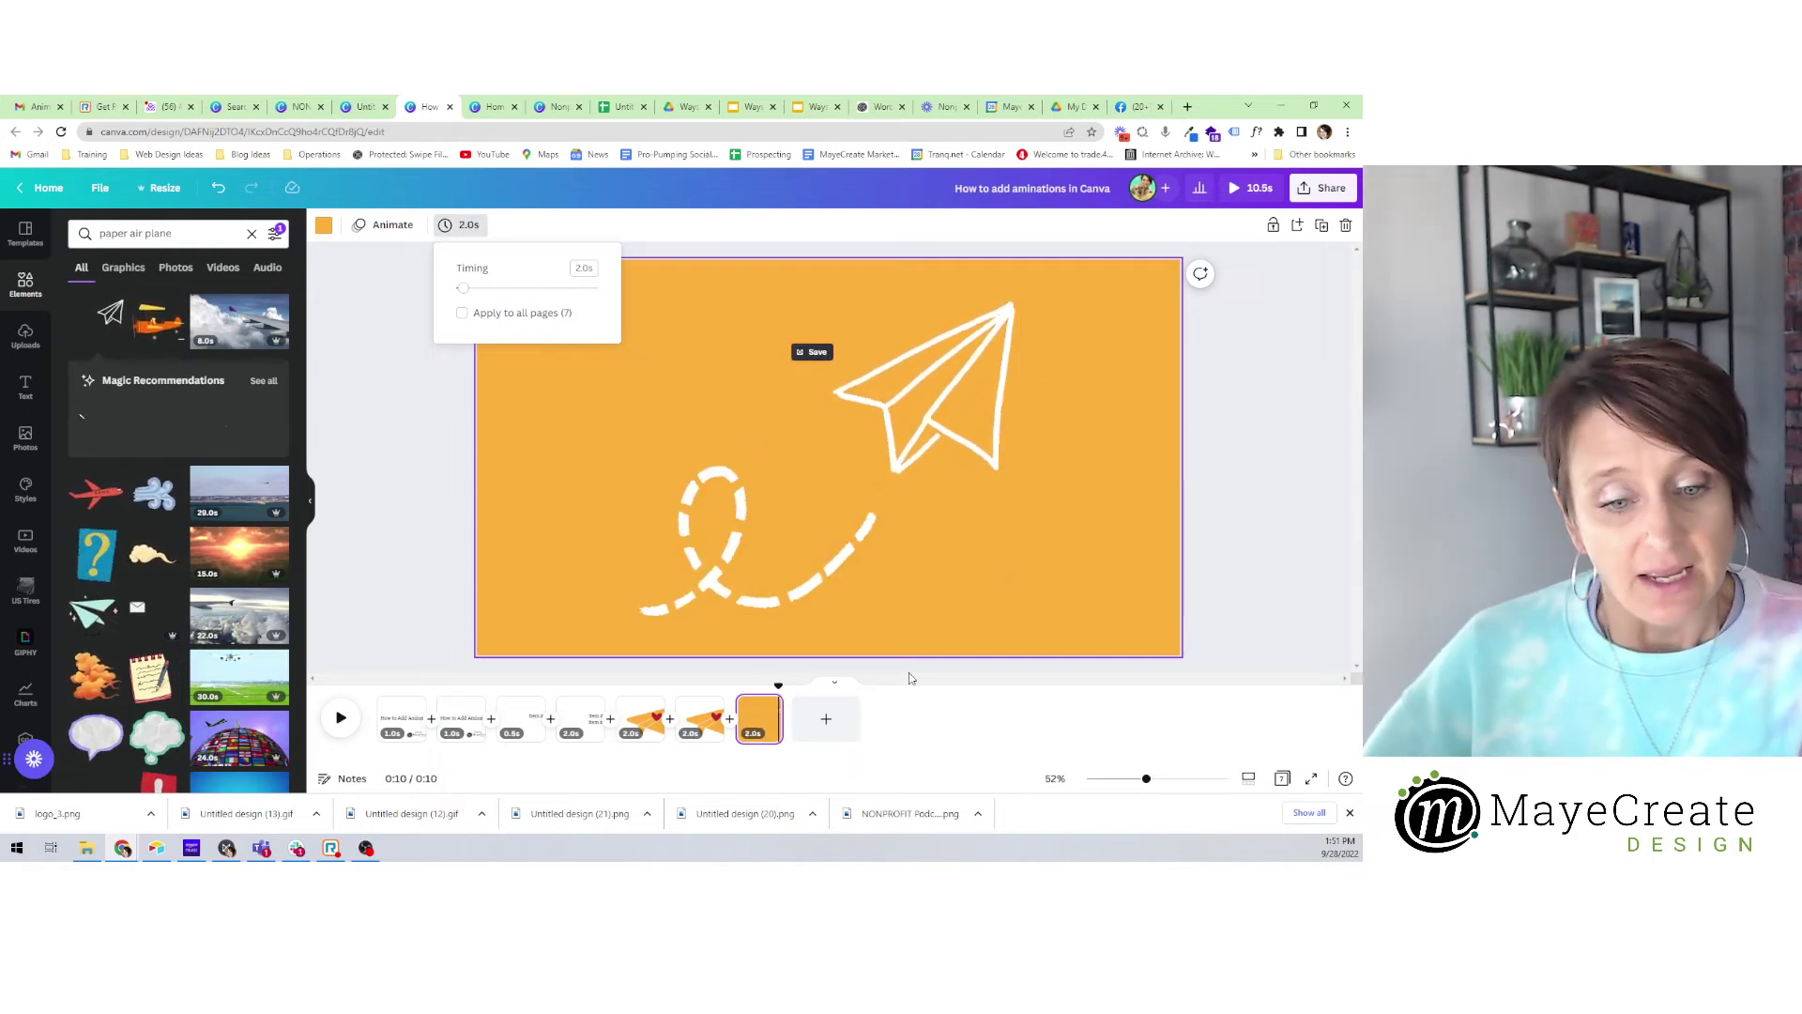
Add an eighth page and insert the white video of a paper plane with a dashed trail from the "paper air plane" video results.
{"action": "left_click", "coordinate": [826, 718]}
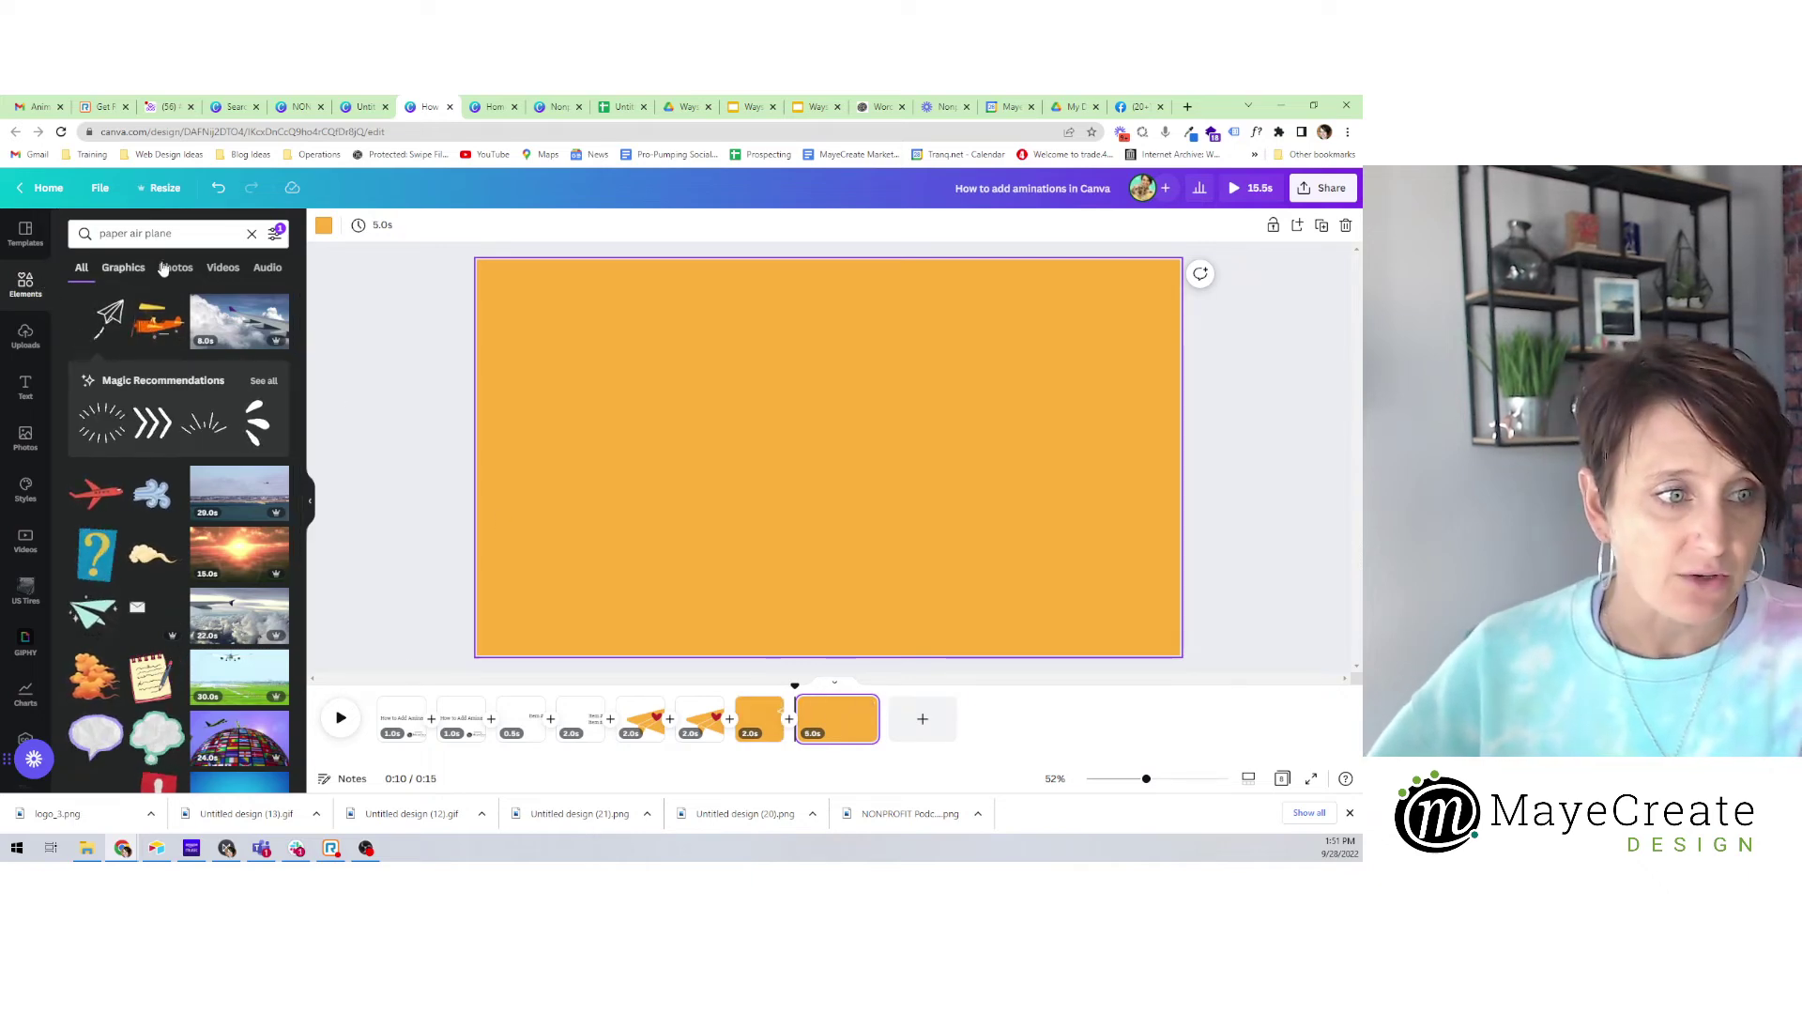
{"action": "left_click", "coordinate": [222, 269]}
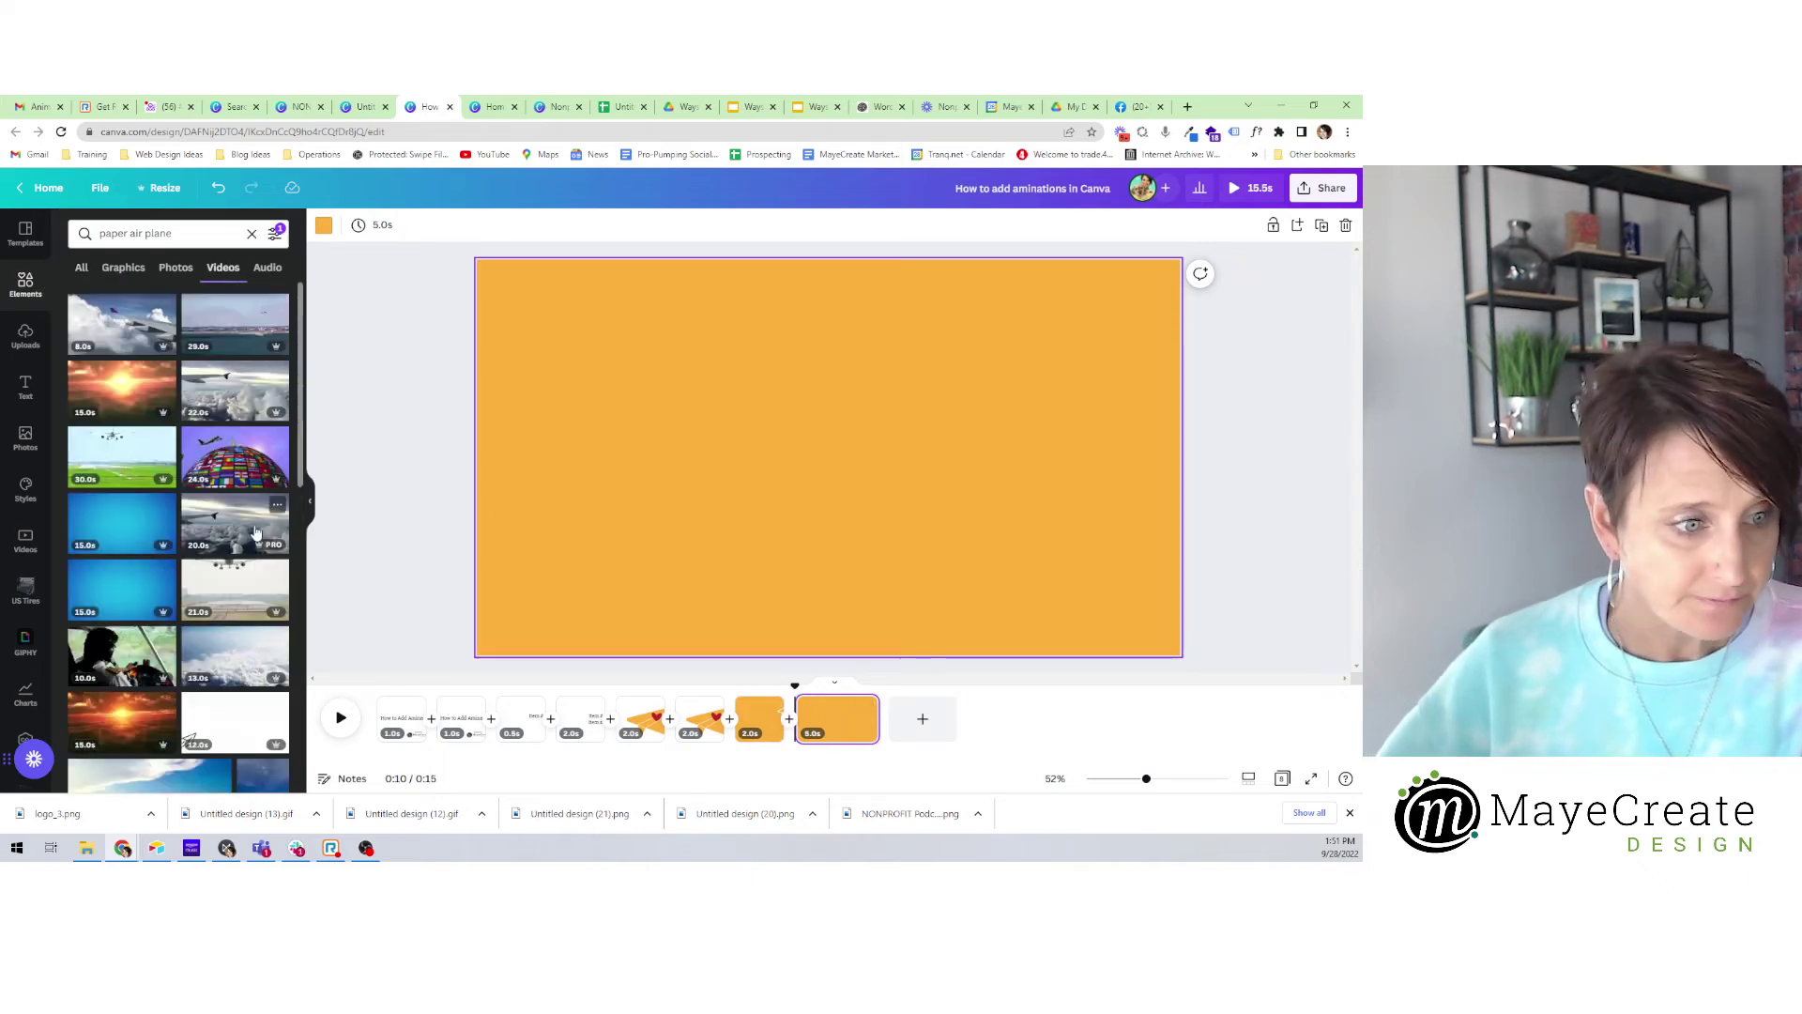
{"action": "scroll", "coordinate": [191, 654], "scroll_direction": "down", "scroll_amount": 2}
{"action": "left_click", "coordinate": [219, 574]}
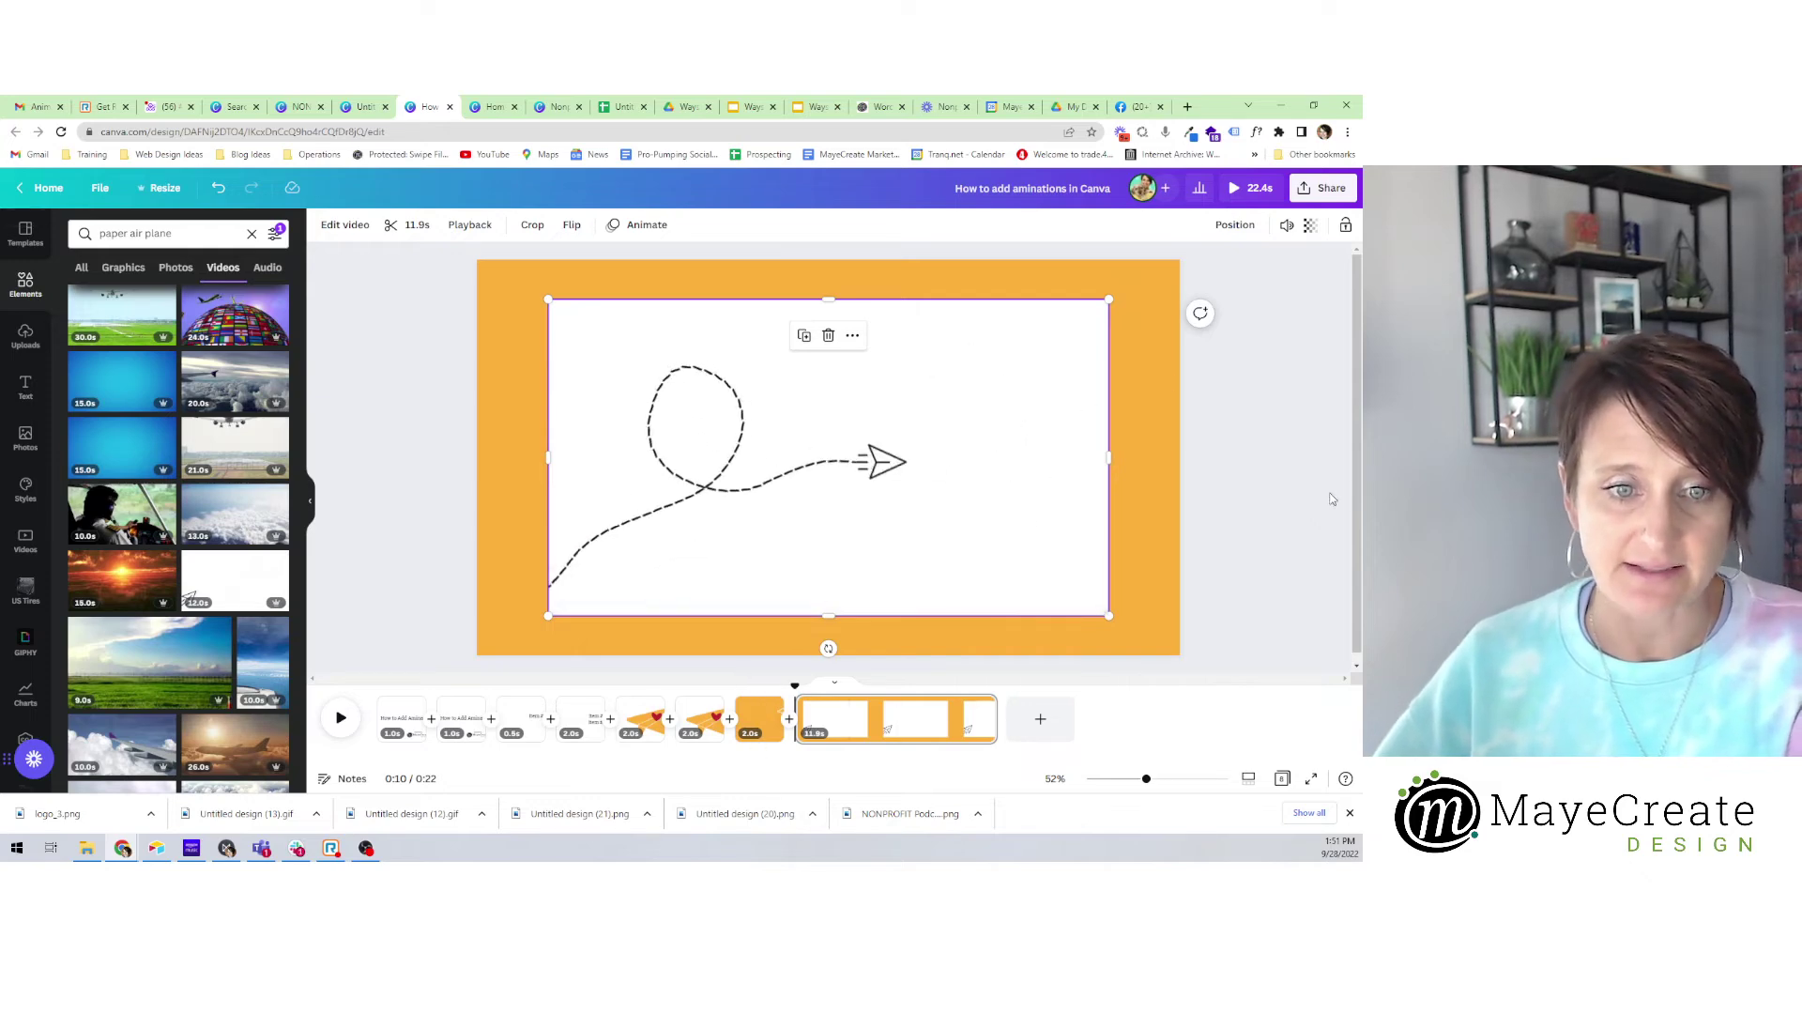
{"action": "mouse_move", "coordinate": [746, 498]}
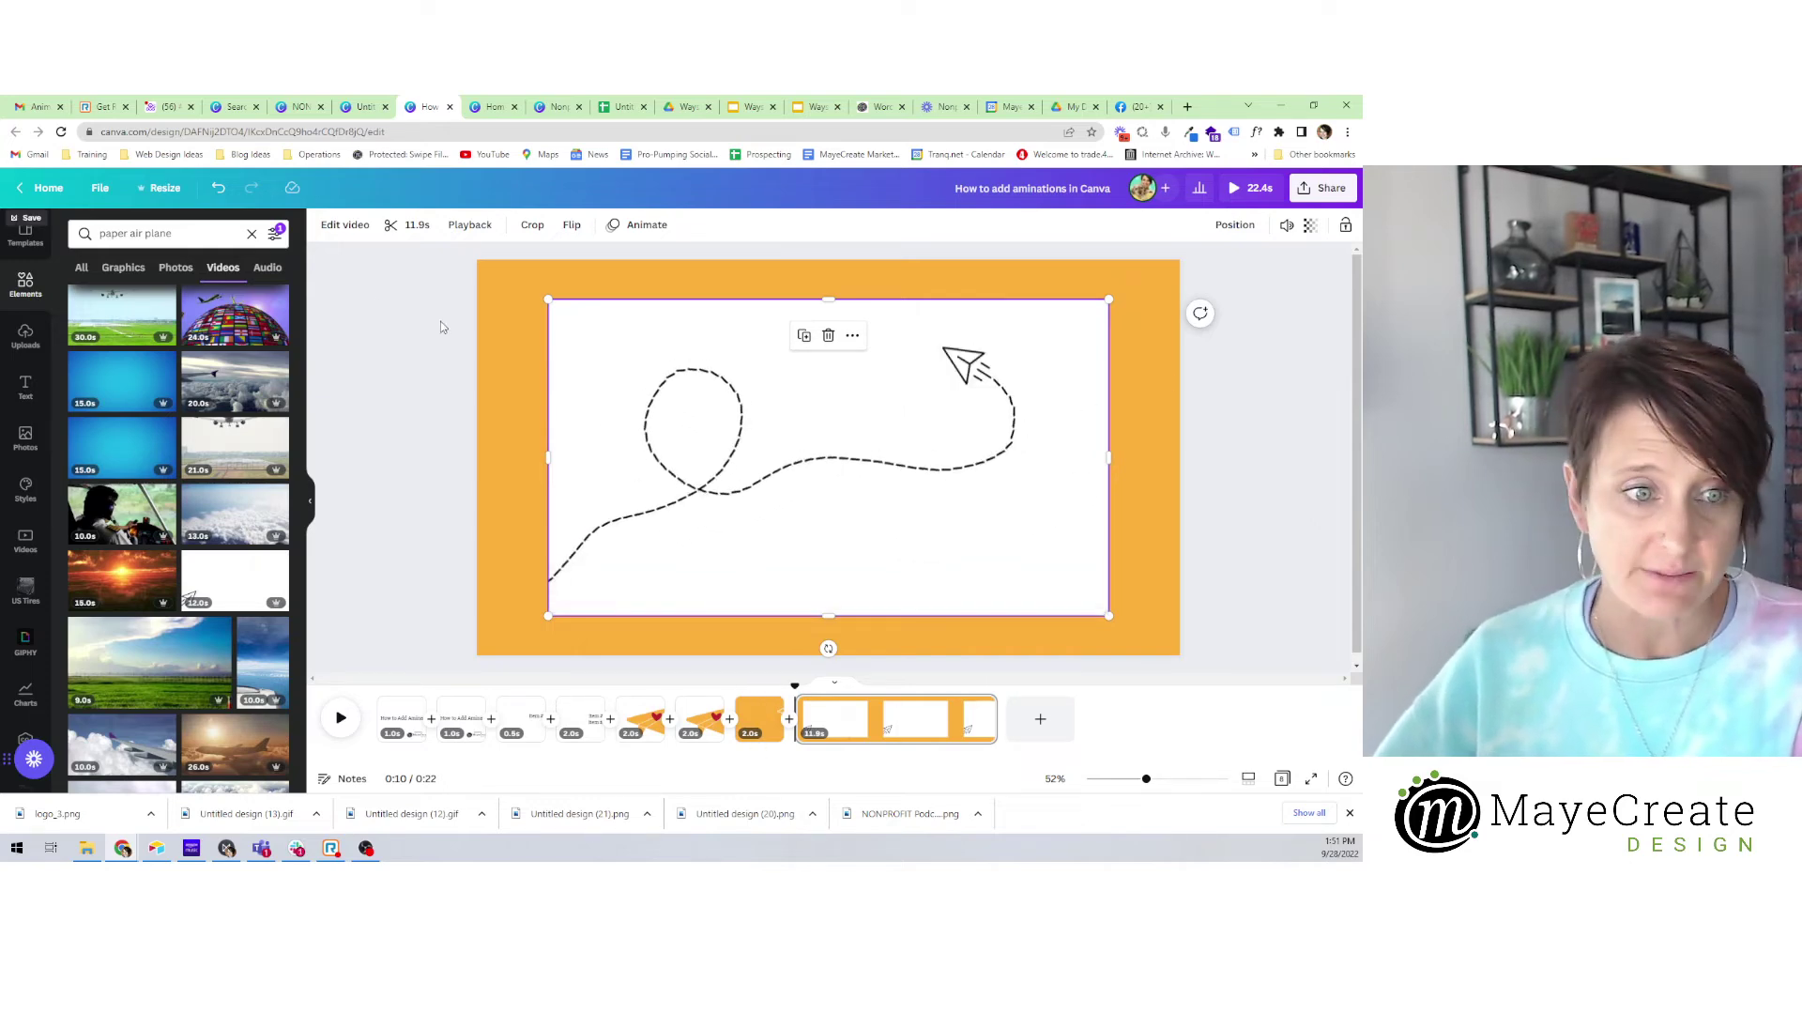
Change the eighth page's background color to white to match the video.
{"action": "left_click", "coordinate": [478, 329]}
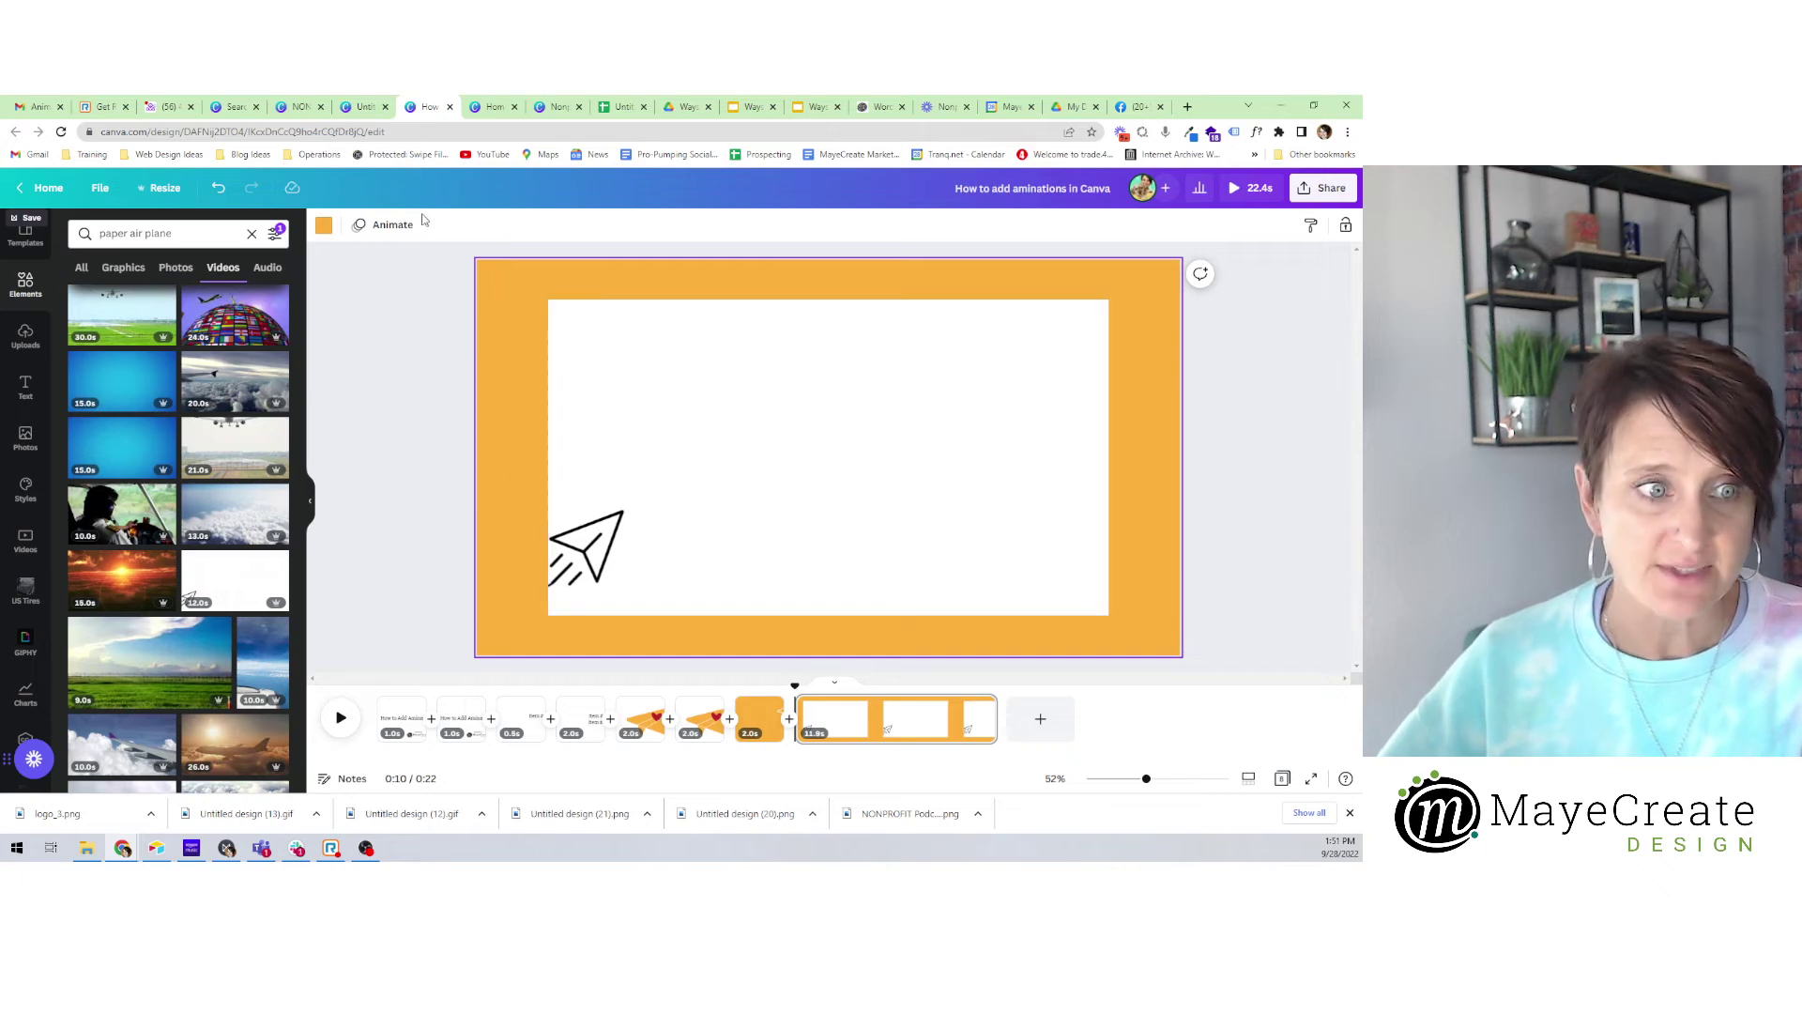
{"action": "left_click", "coordinate": [323, 225]}
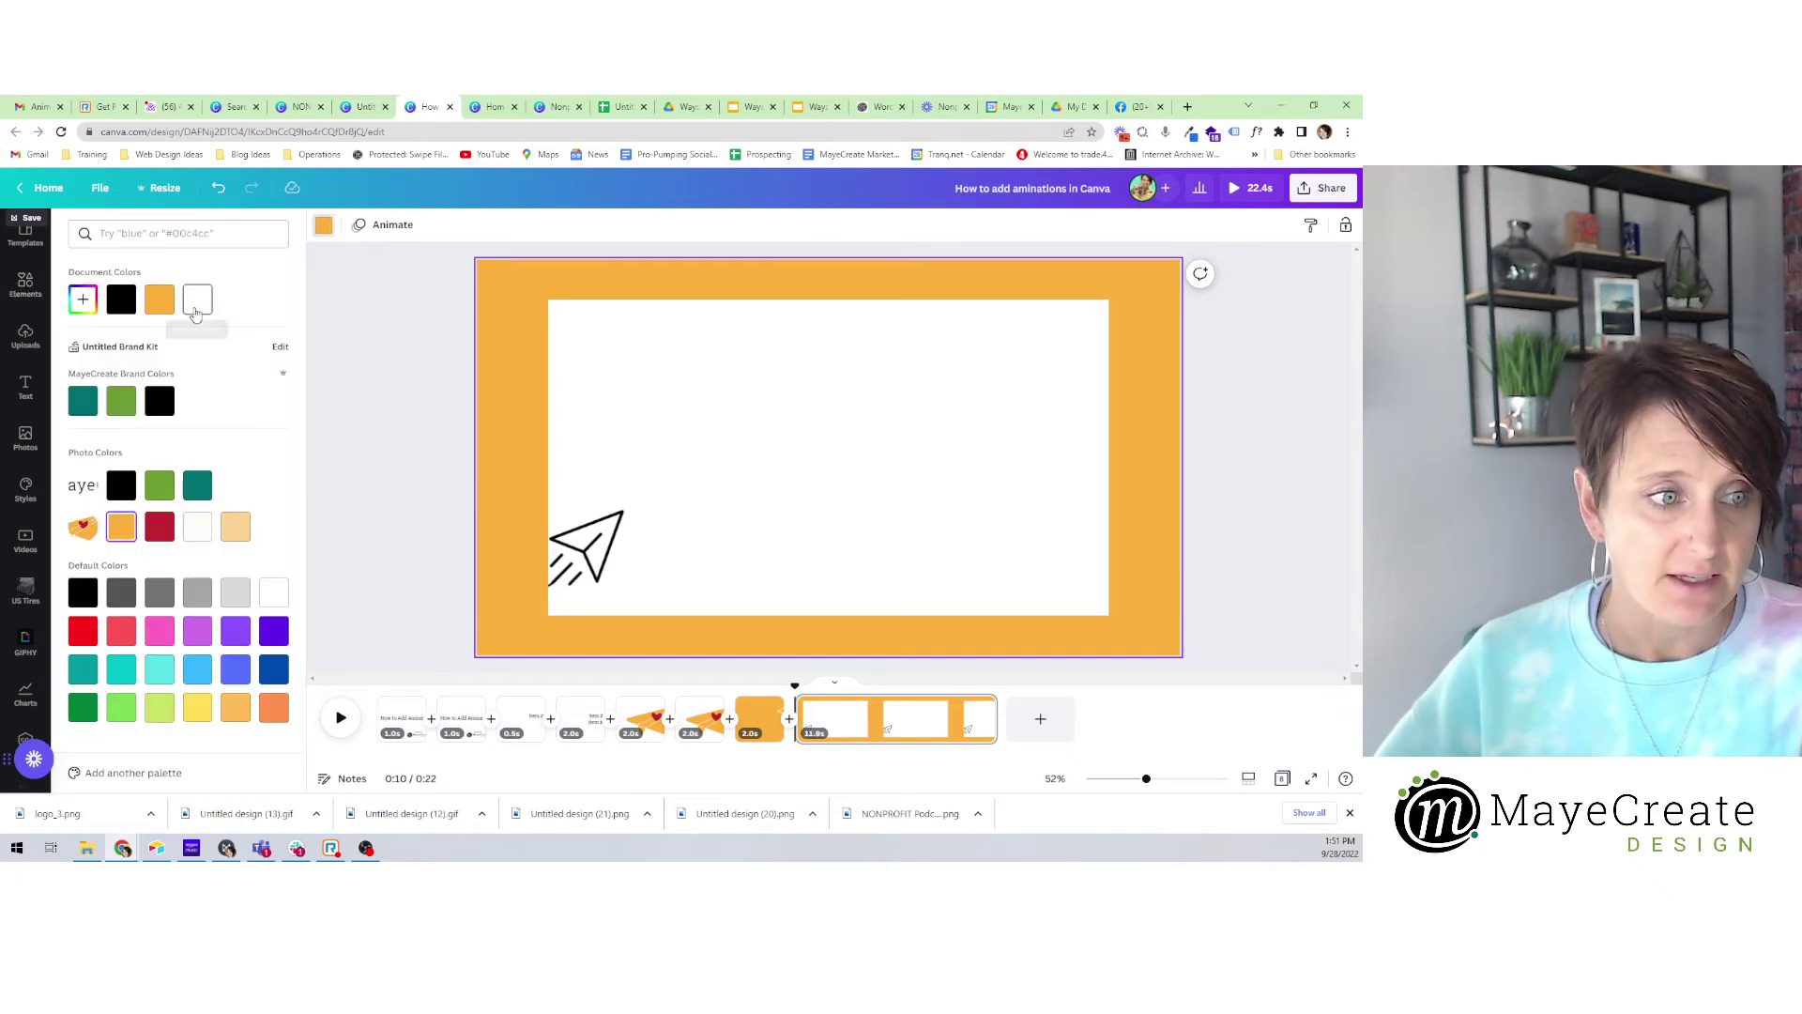
{"action": "left_click", "coordinate": [195, 300]}
Move the paper plane video against the page's right edge and enlarge it down to the bottom edge.
{"action": "left_click", "coordinate": [795, 535]}
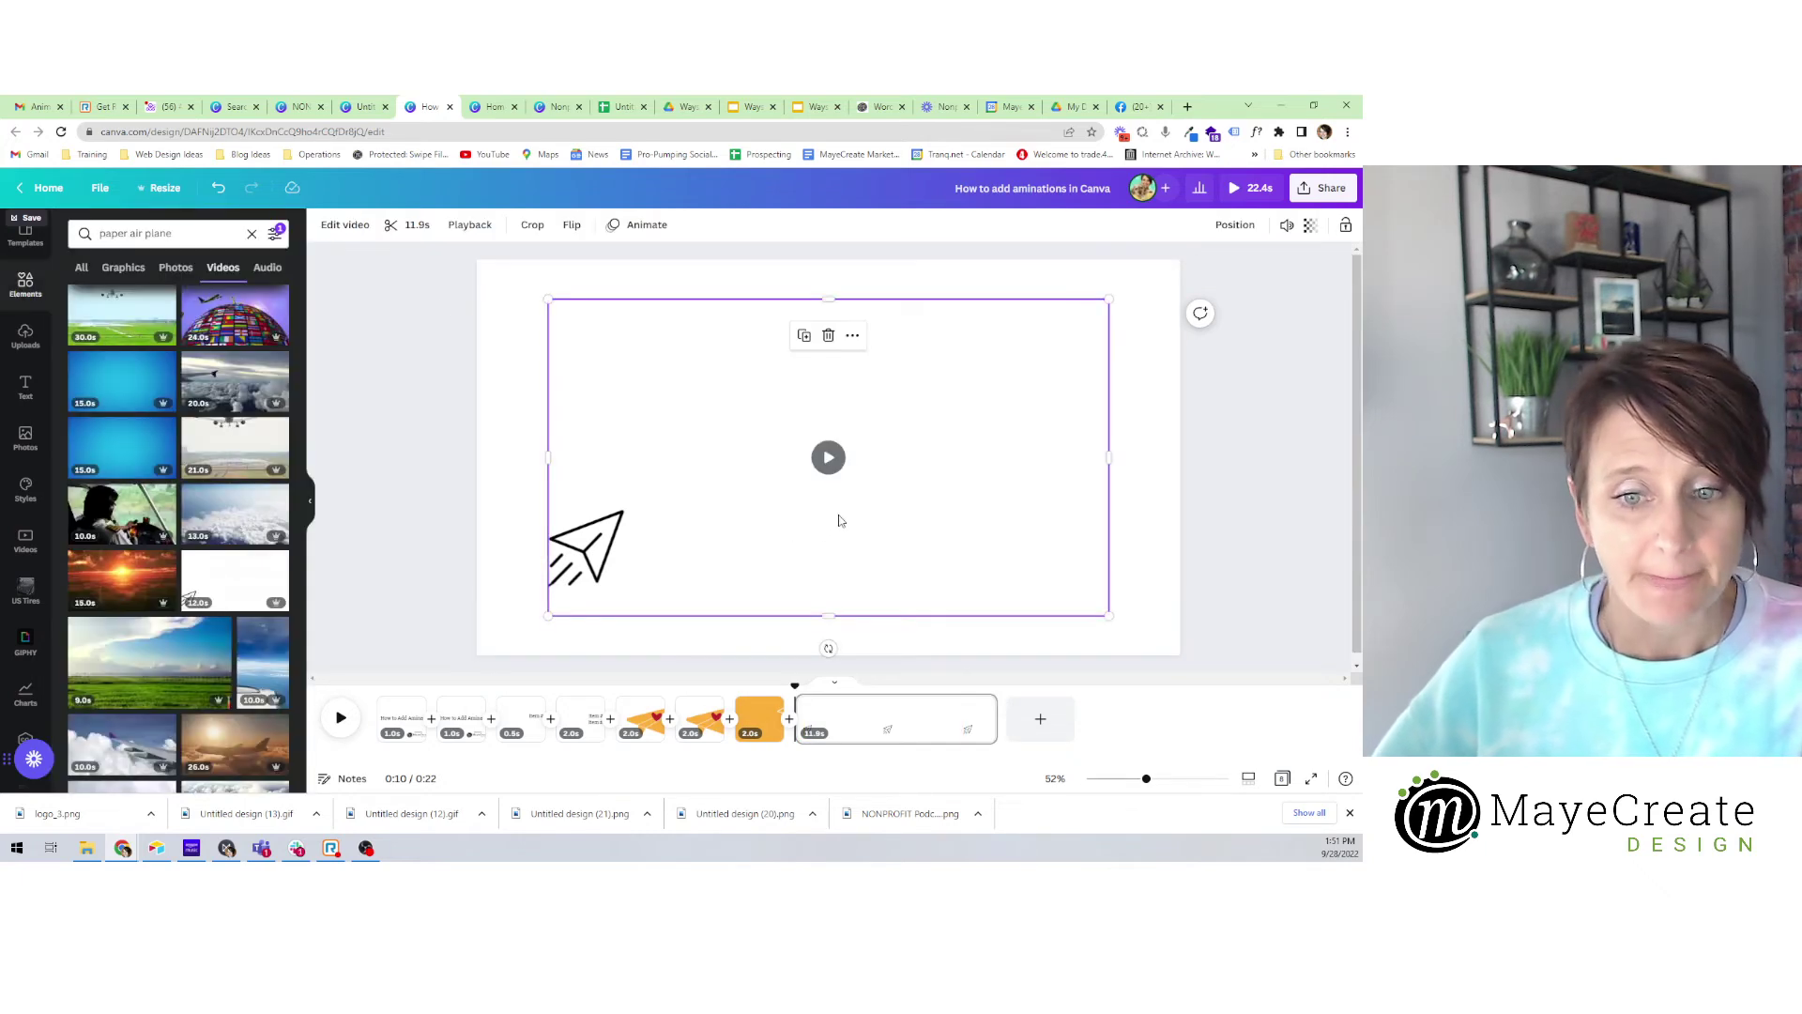
{"action": "left_click_drag", "start_coordinate": [861, 514], "coordinate": [911, 520]}
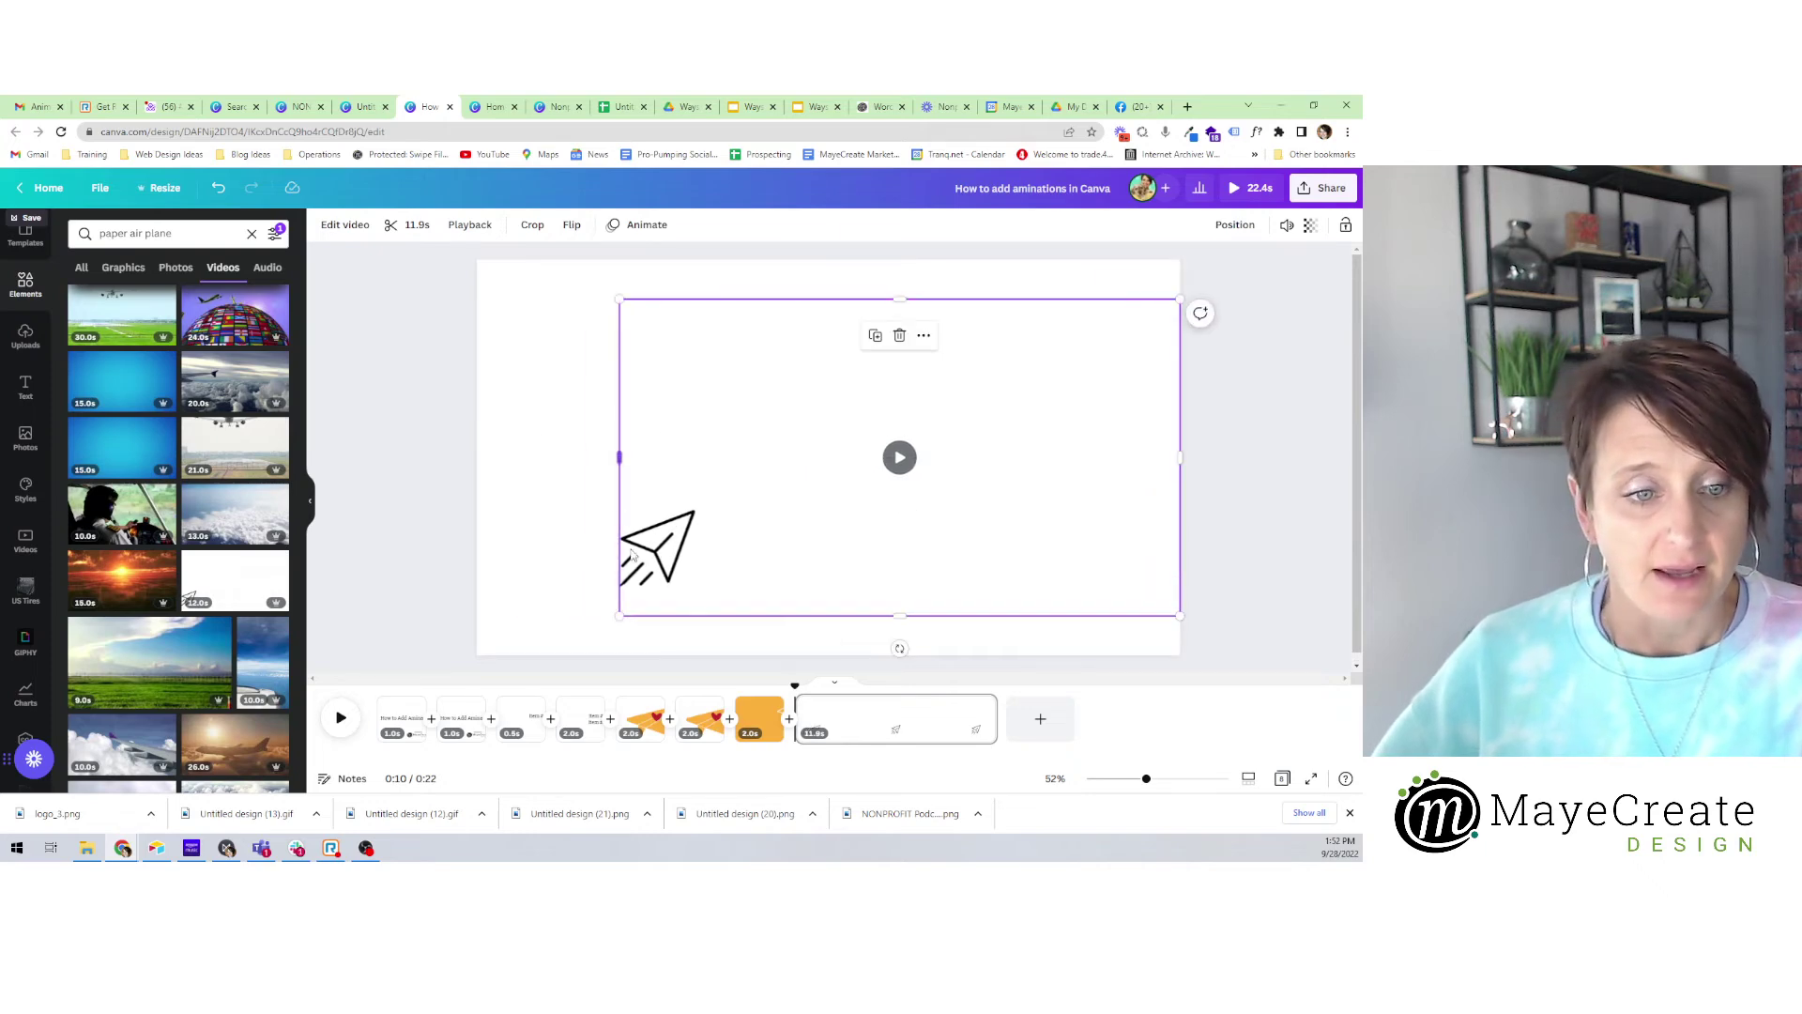
{"action": "left_click_drag", "start_coordinate": [617, 614], "coordinate": [549, 654]}
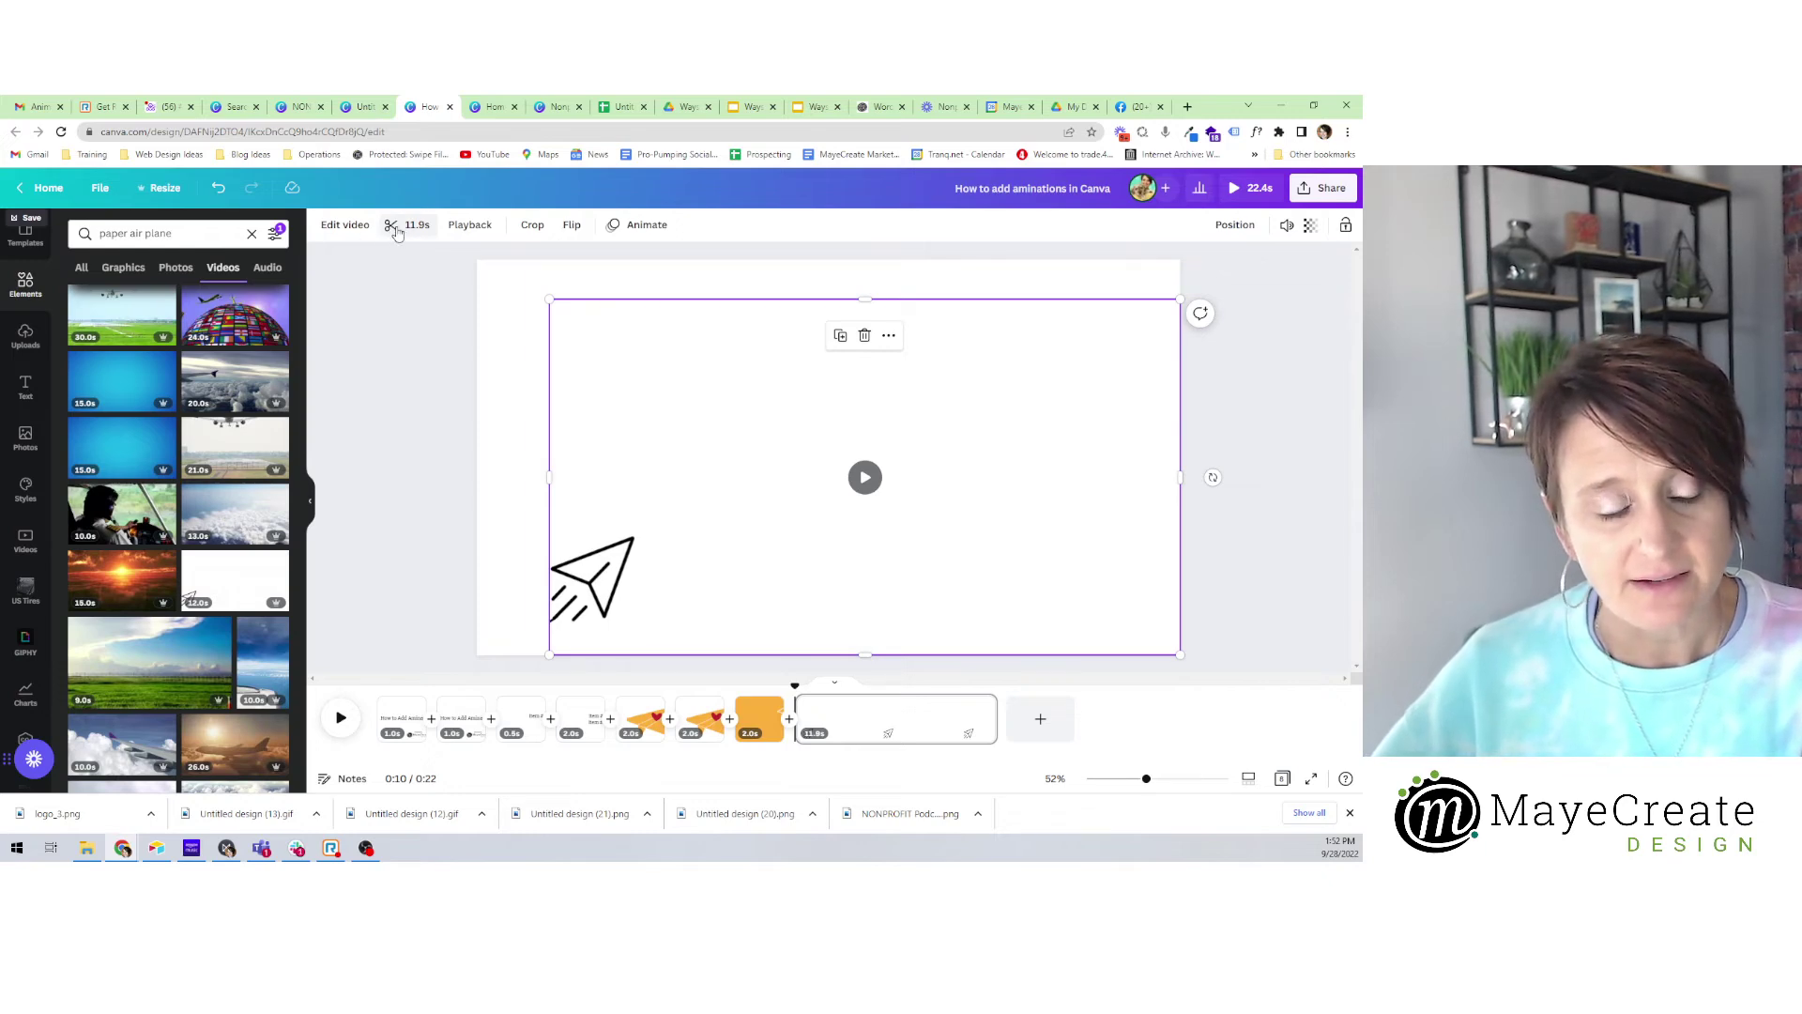
Trim the end of the paper plane video to a 1.6-second clip and preview the whole design.
{"action": "left_click", "coordinate": [415, 228]}
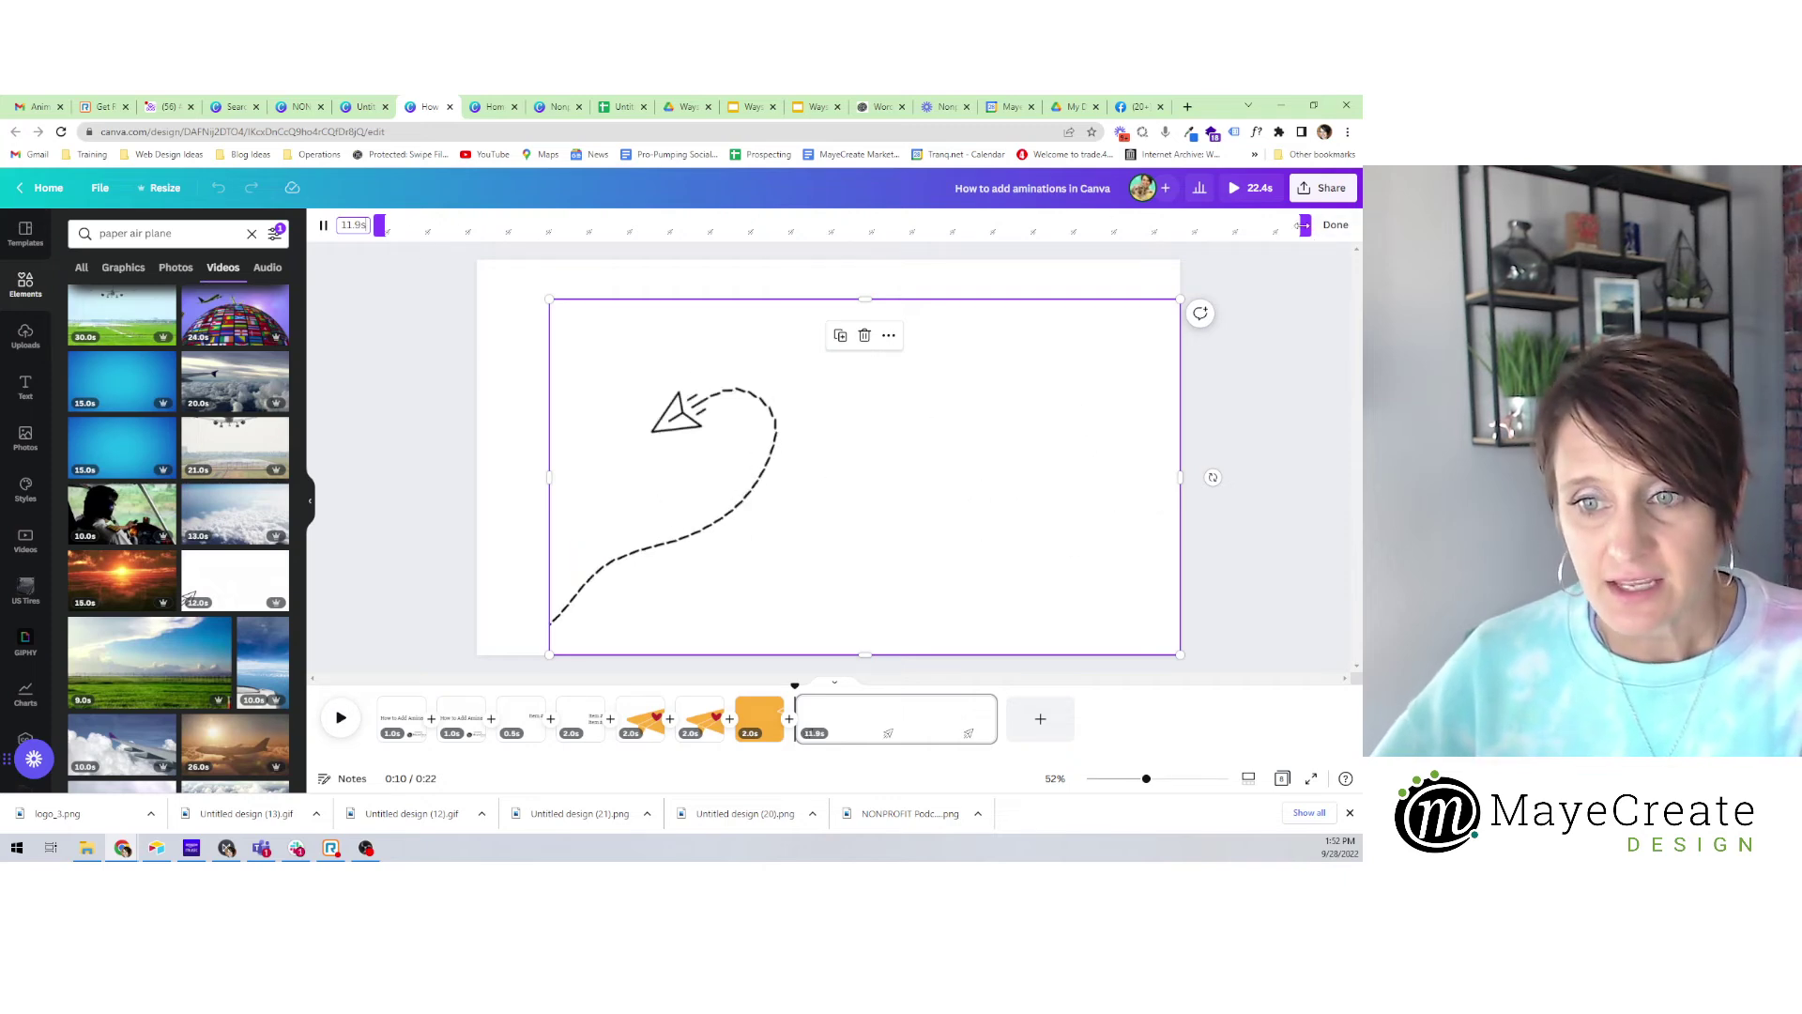
{"action": "left_click_drag", "start_coordinate": [1304, 225], "coordinate": [513, 270]}
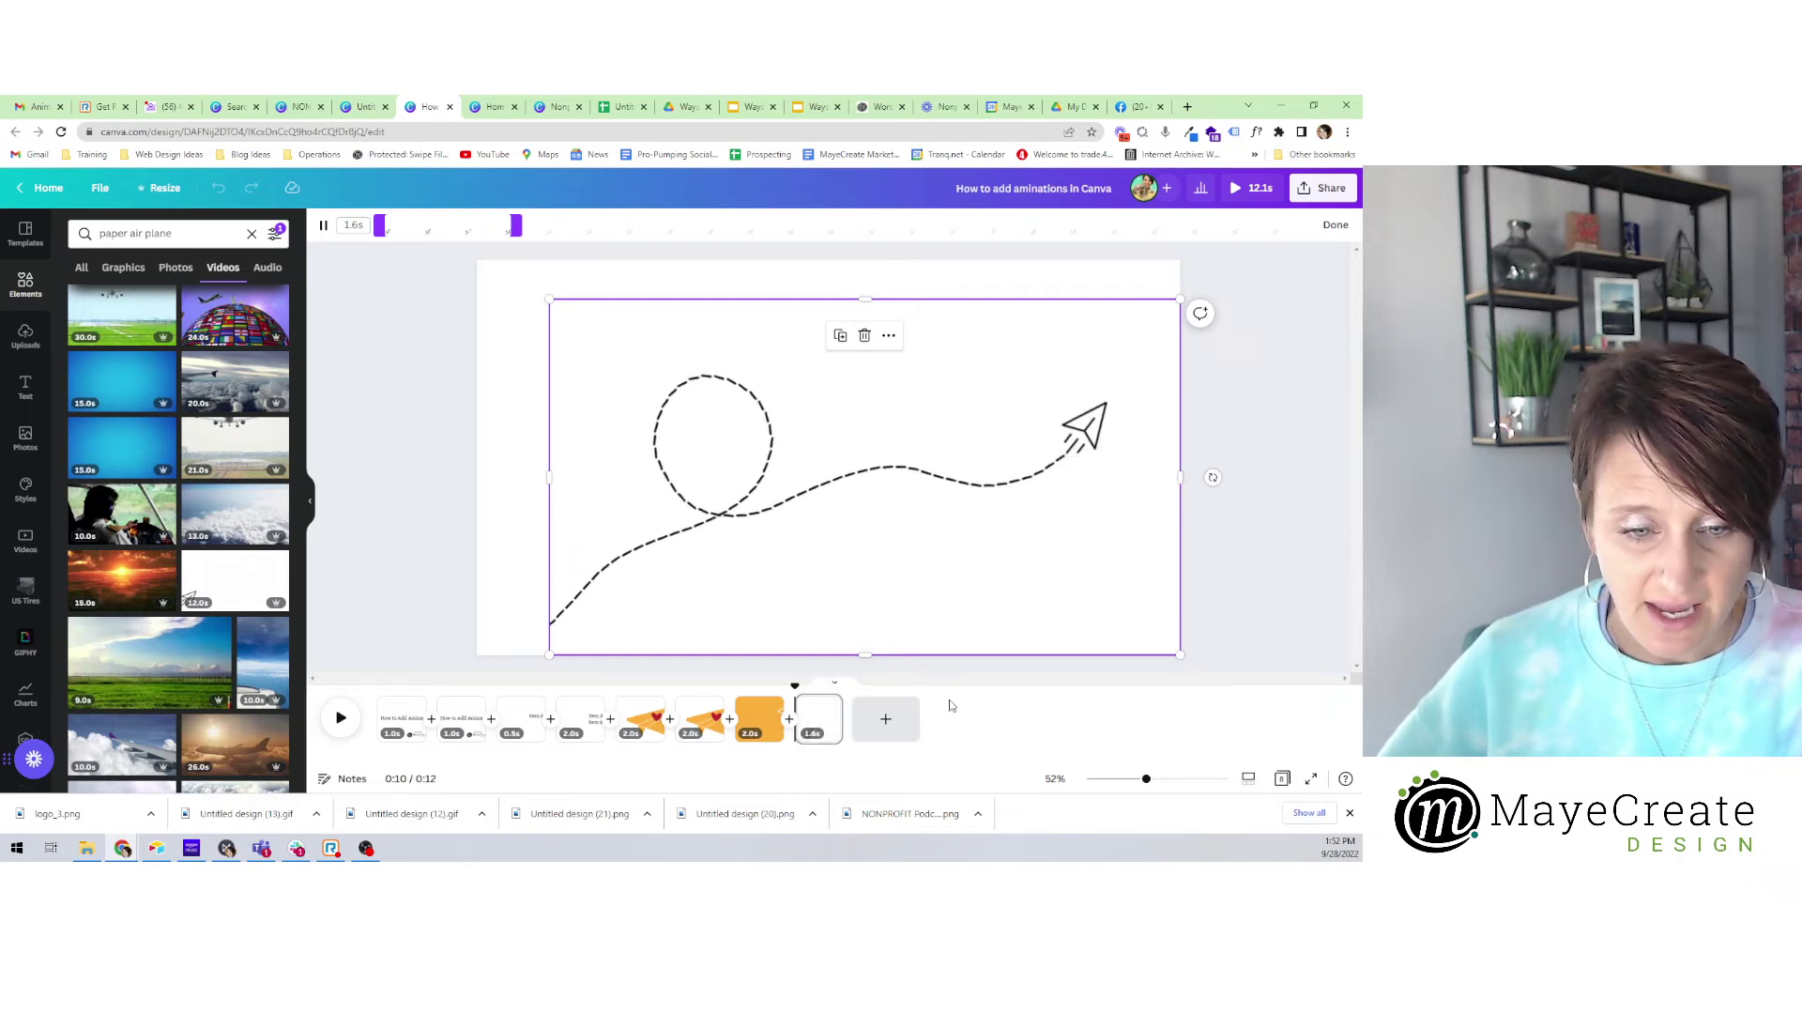
{"action": "left_click", "coordinate": [1260, 575]}
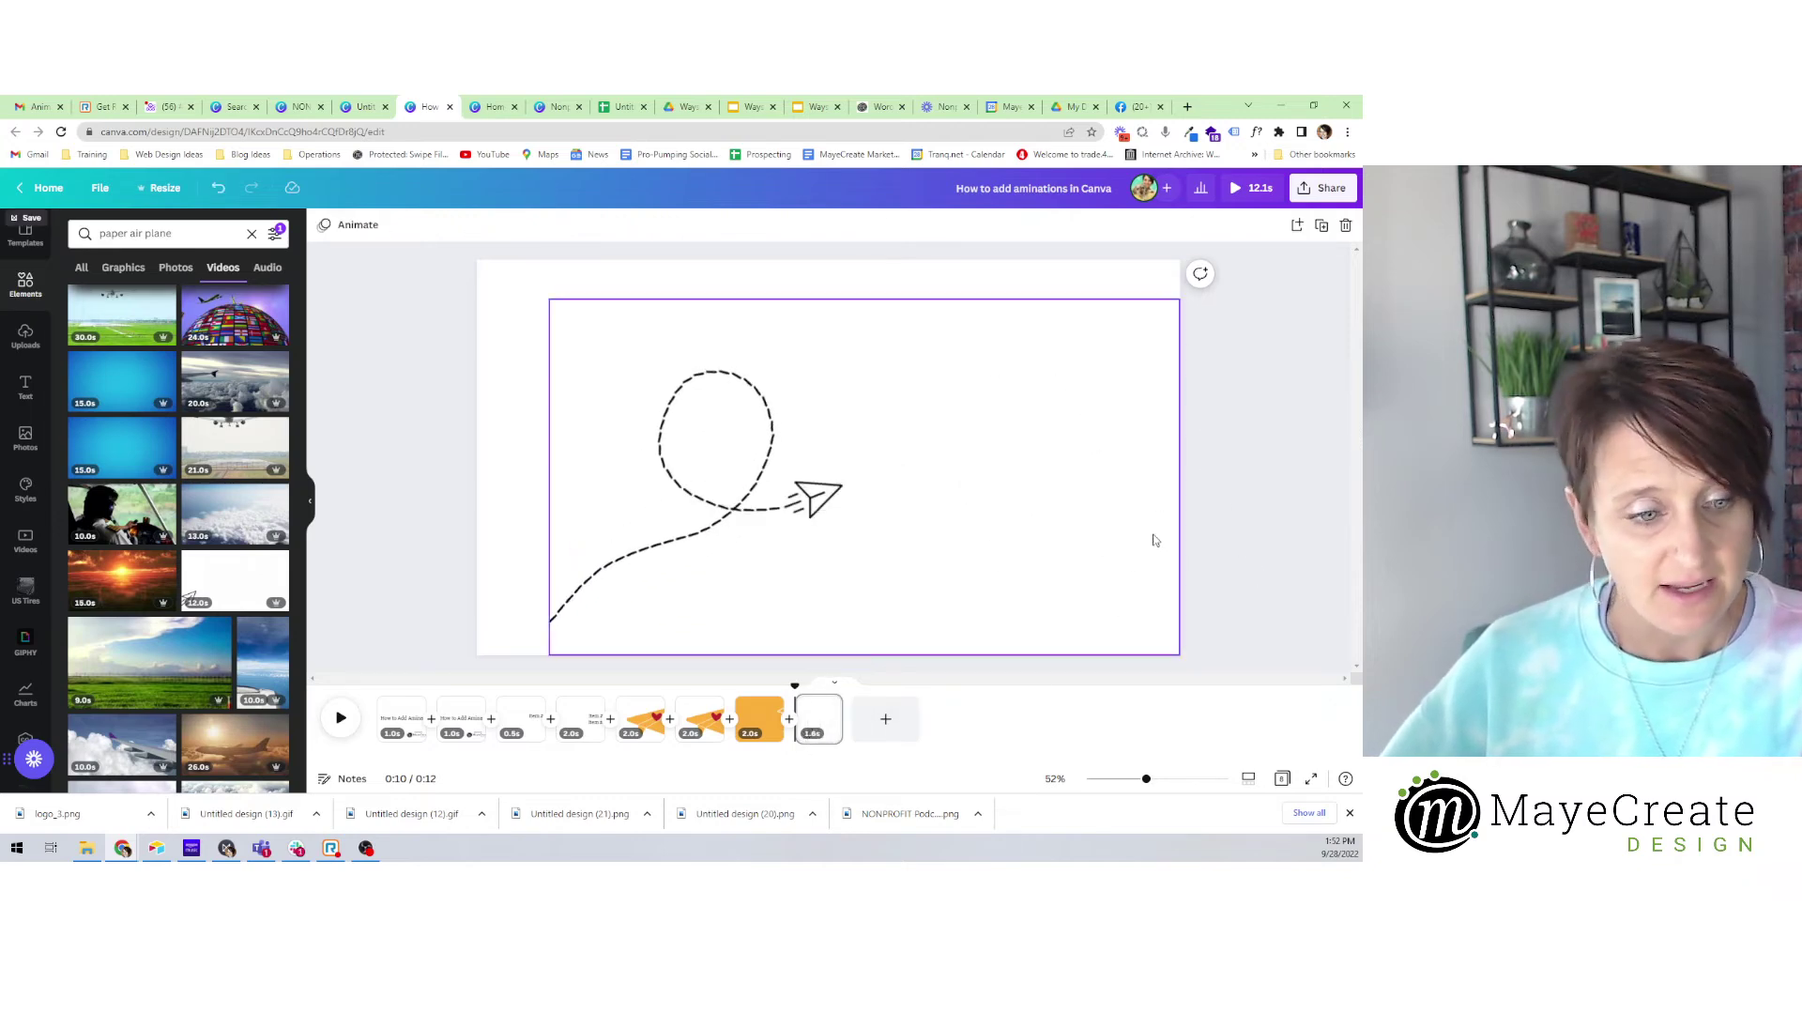
{"action": "left_click", "coordinate": [1232, 188]}
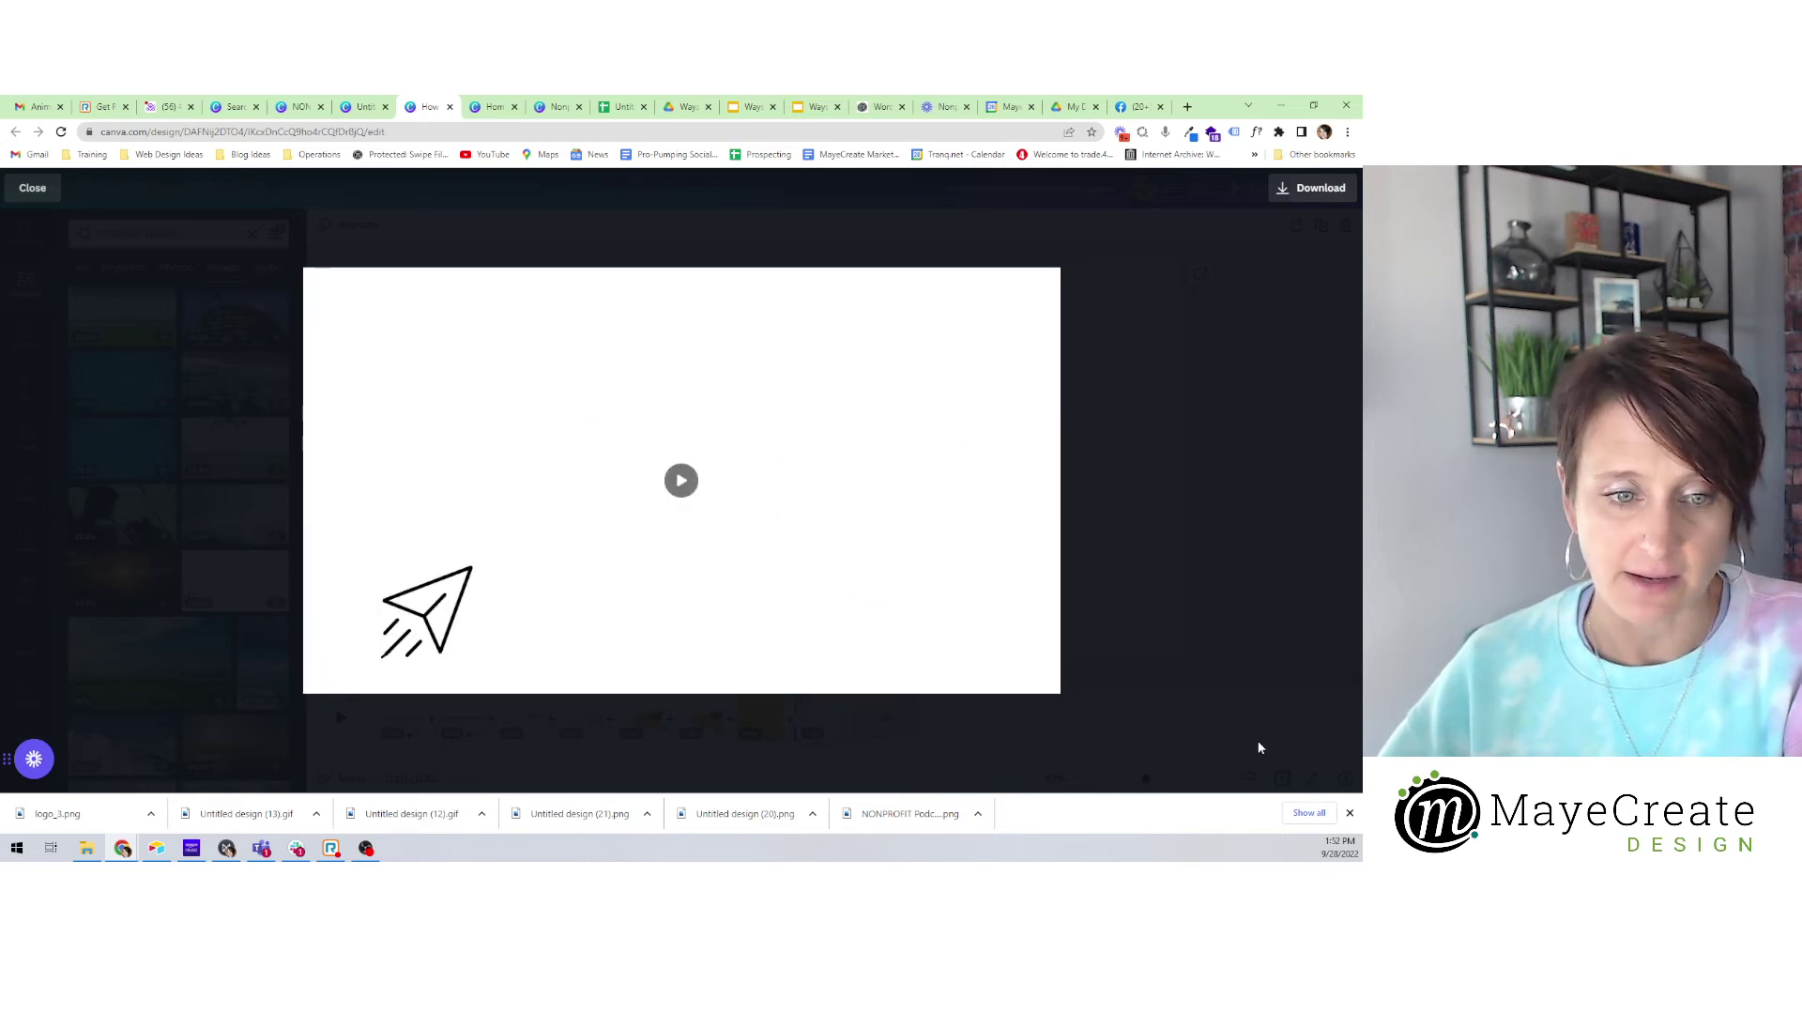
{"action": "left_click", "coordinate": [1185, 647]}
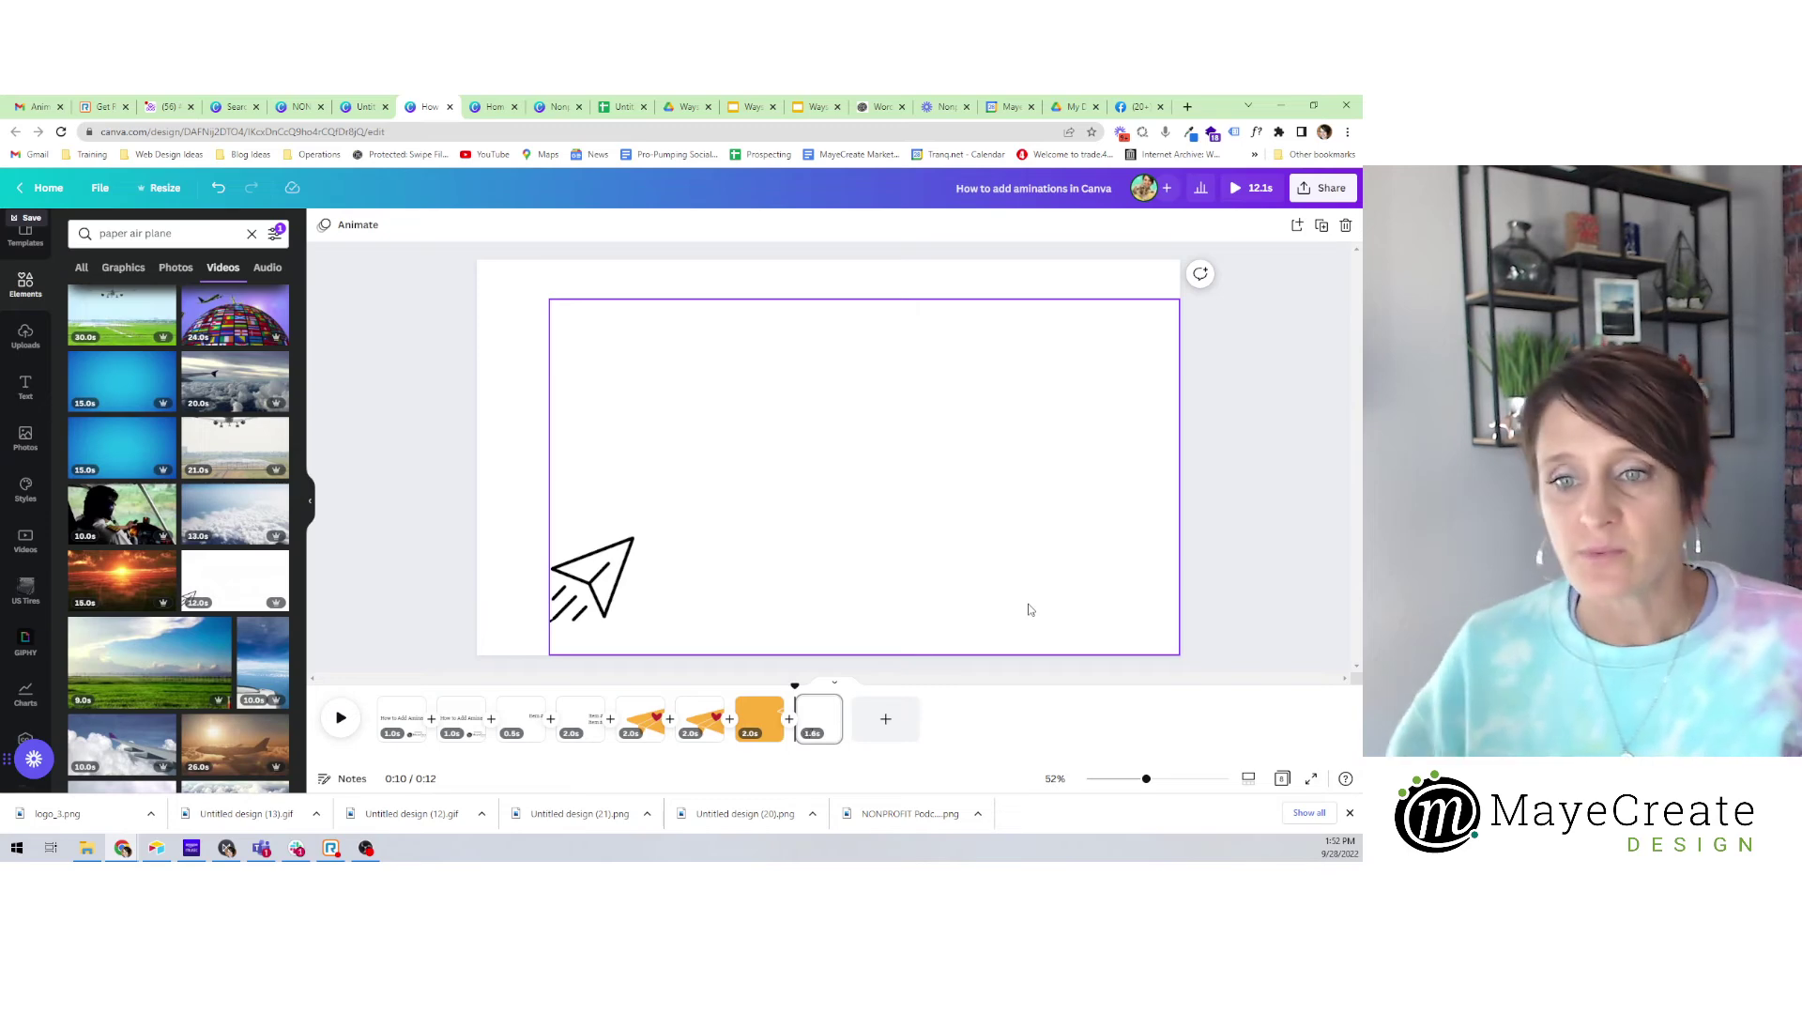
Examine the file types available for downloading the design, then return to the seventh page.
{"action": "left_click", "coordinate": [1319, 189]}
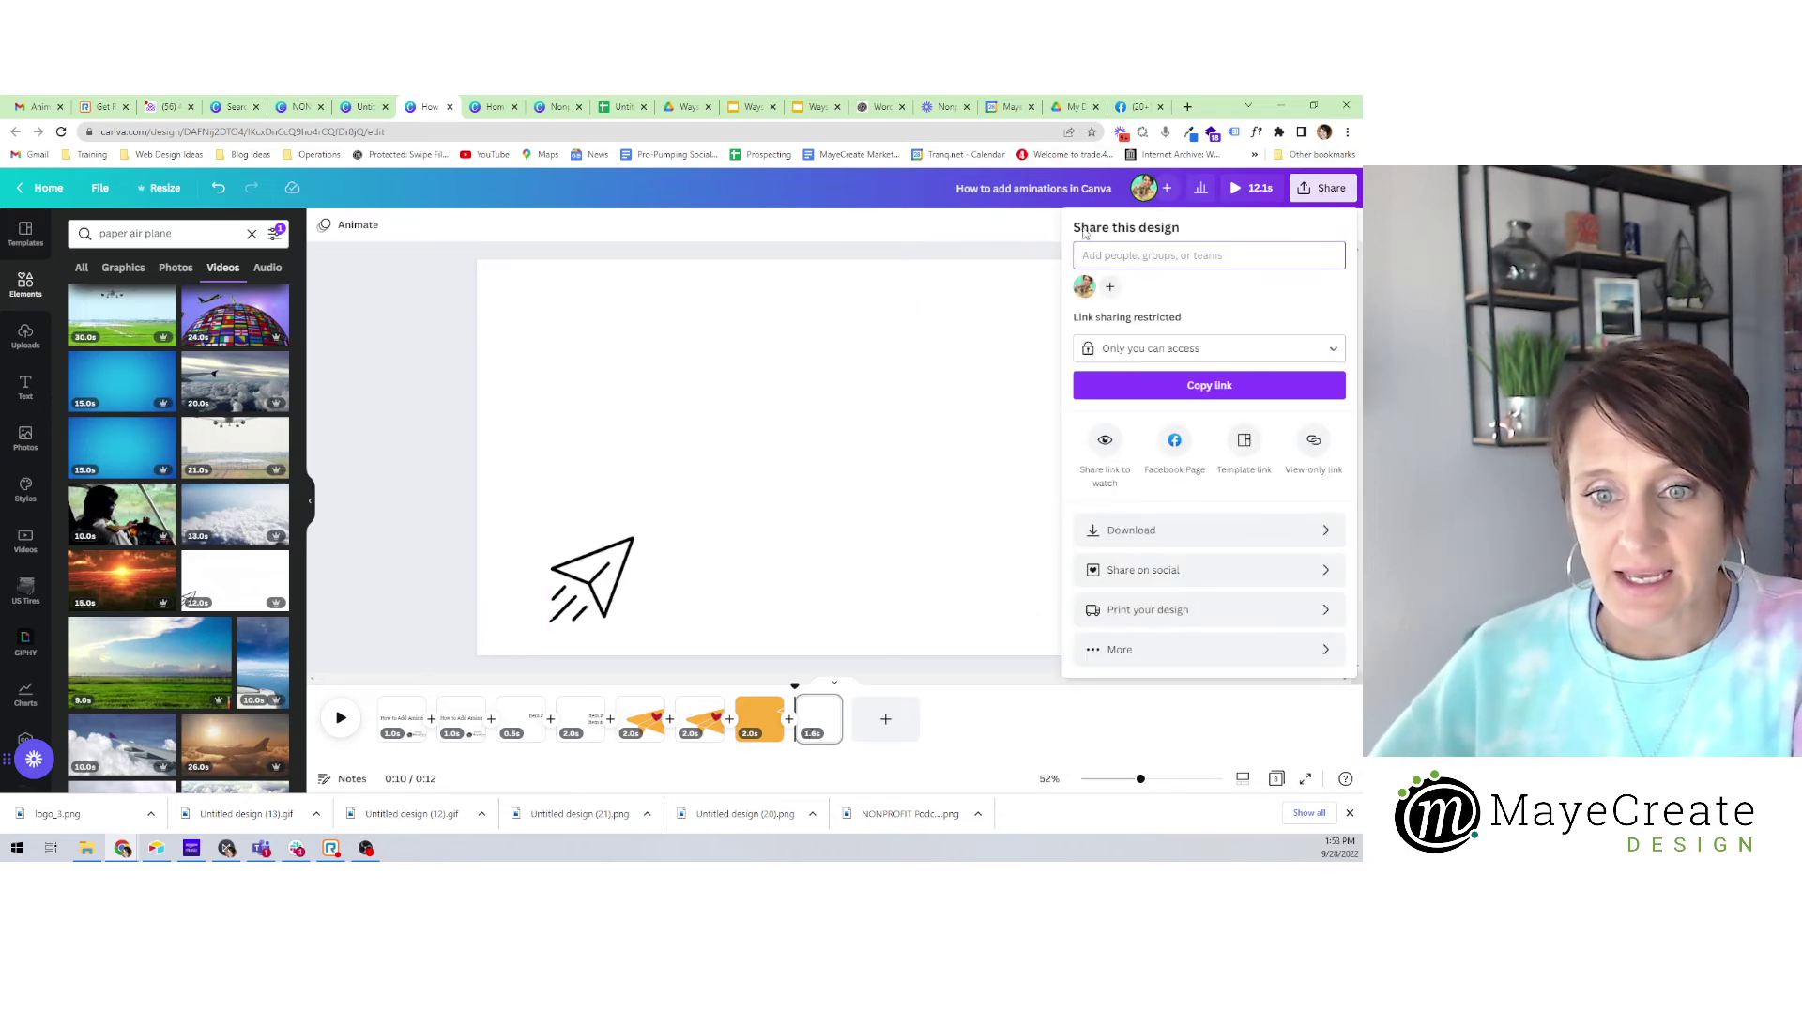
{"action": "left_click", "coordinate": [1140, 539]}
{"action": "left_click", "coordinate": [1309, 290]}
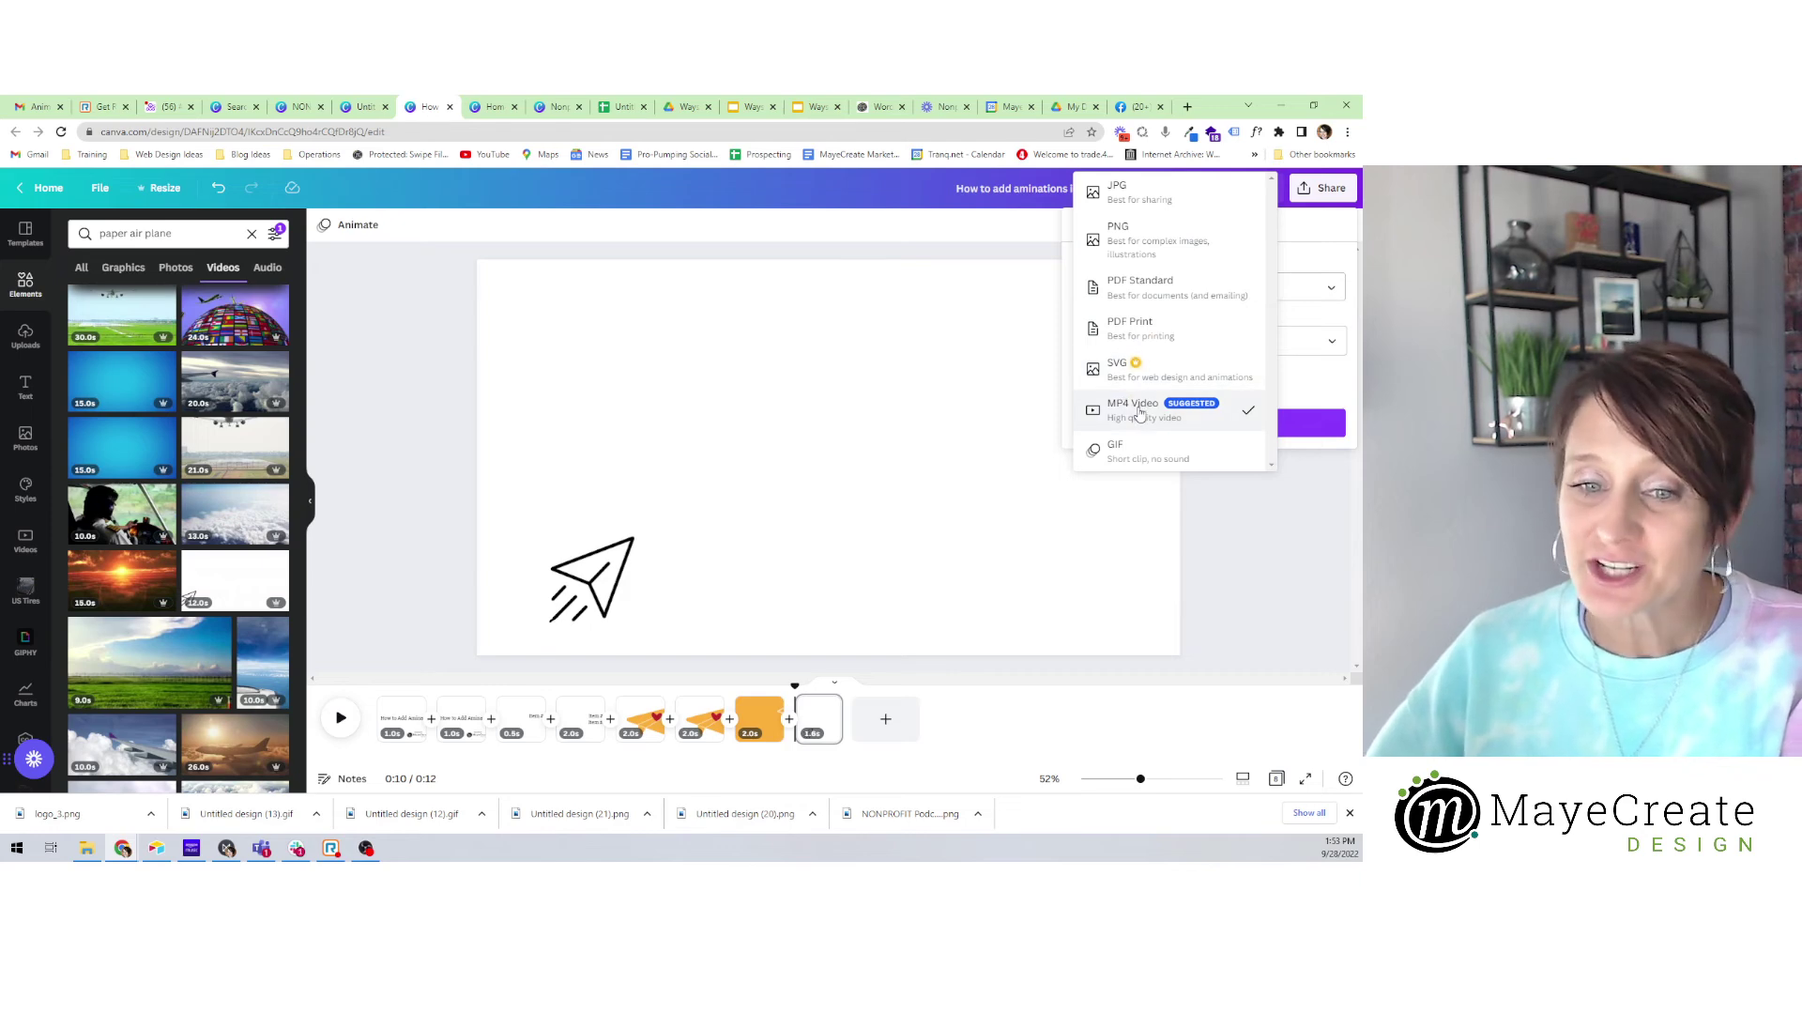
{"action": "left_click", "coordinate": [1128, 481]}
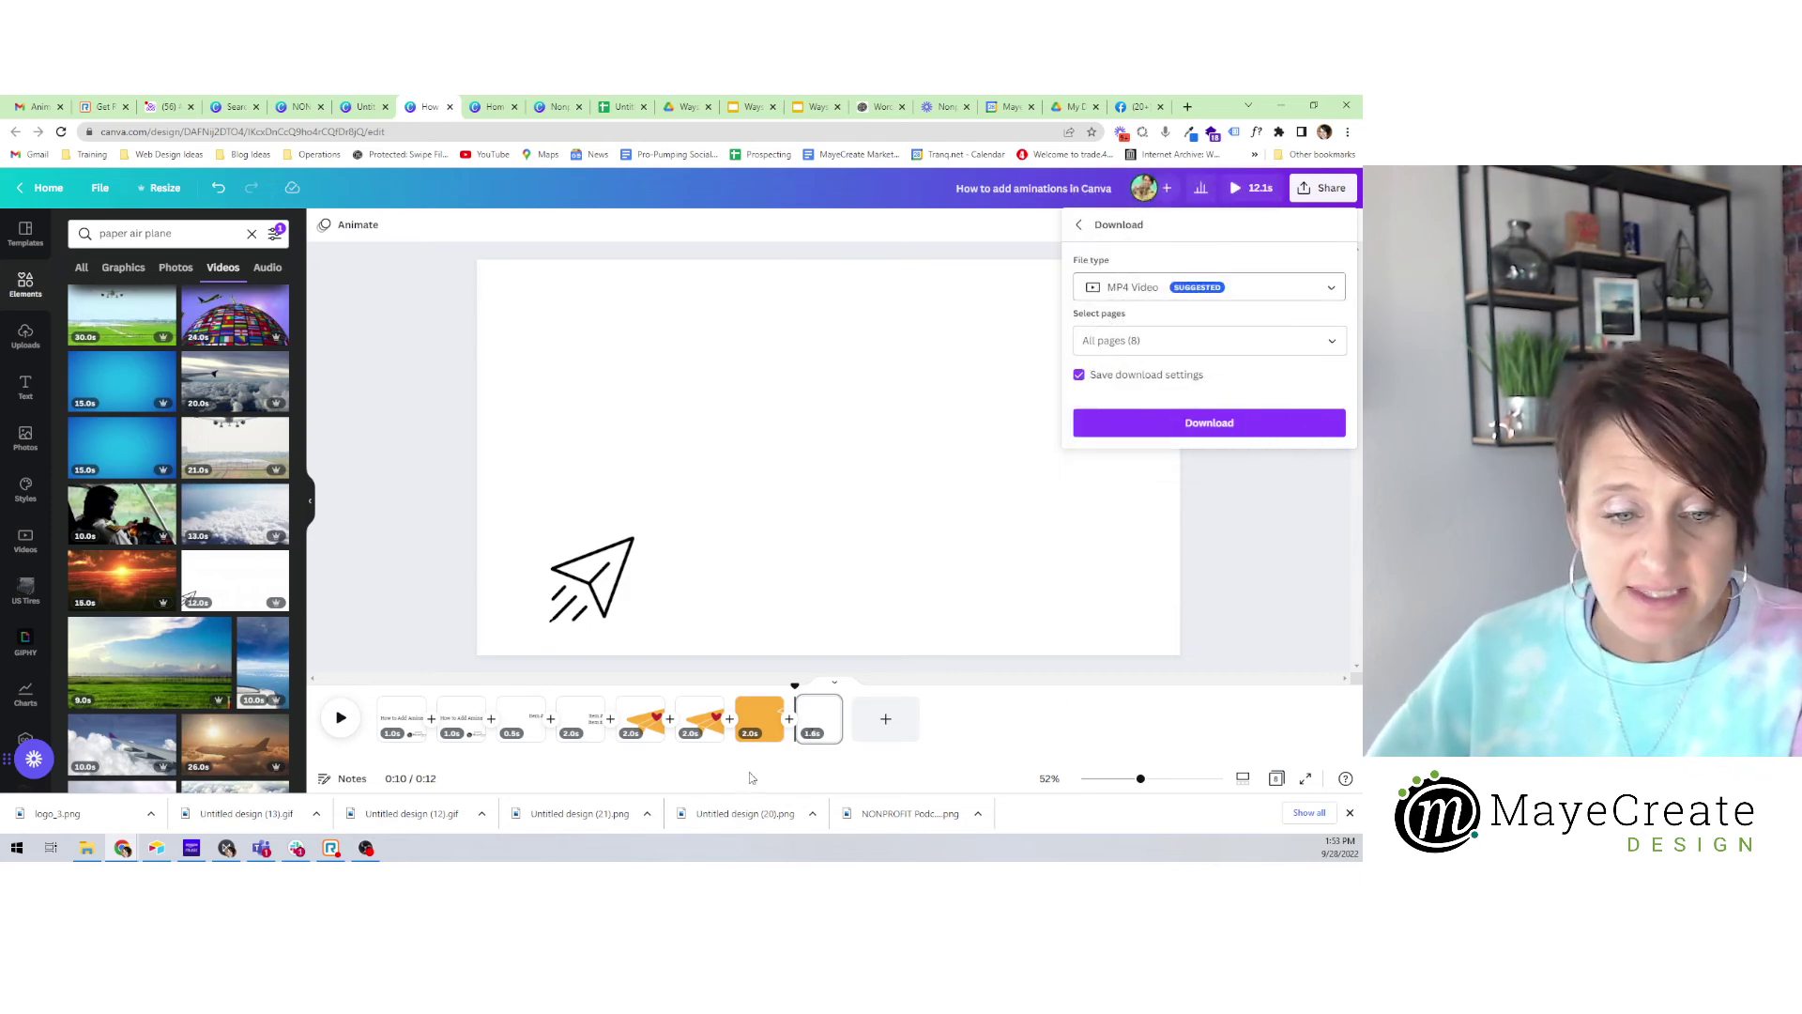
{"action": "left_click", "coordinate": [758, 718]}
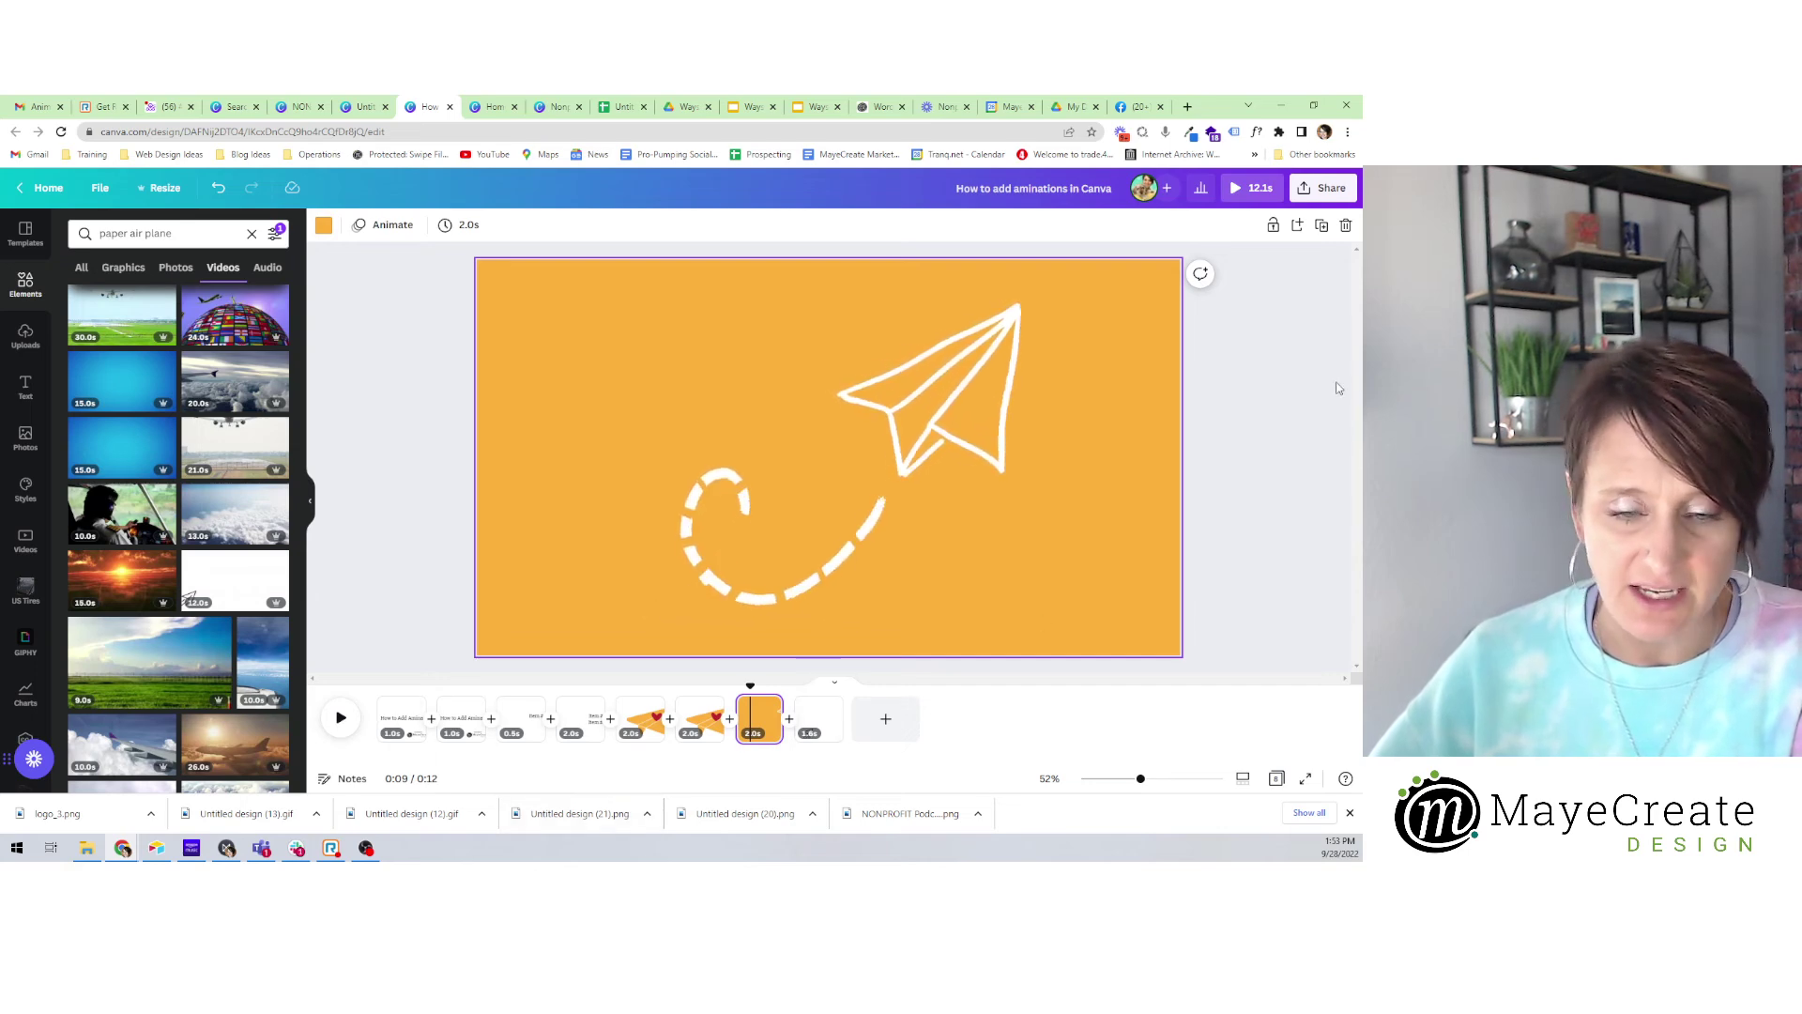
Download all eight pages of the design as an MP4 video.
{"action": "left_click", "coordinate": [1323, 193]}
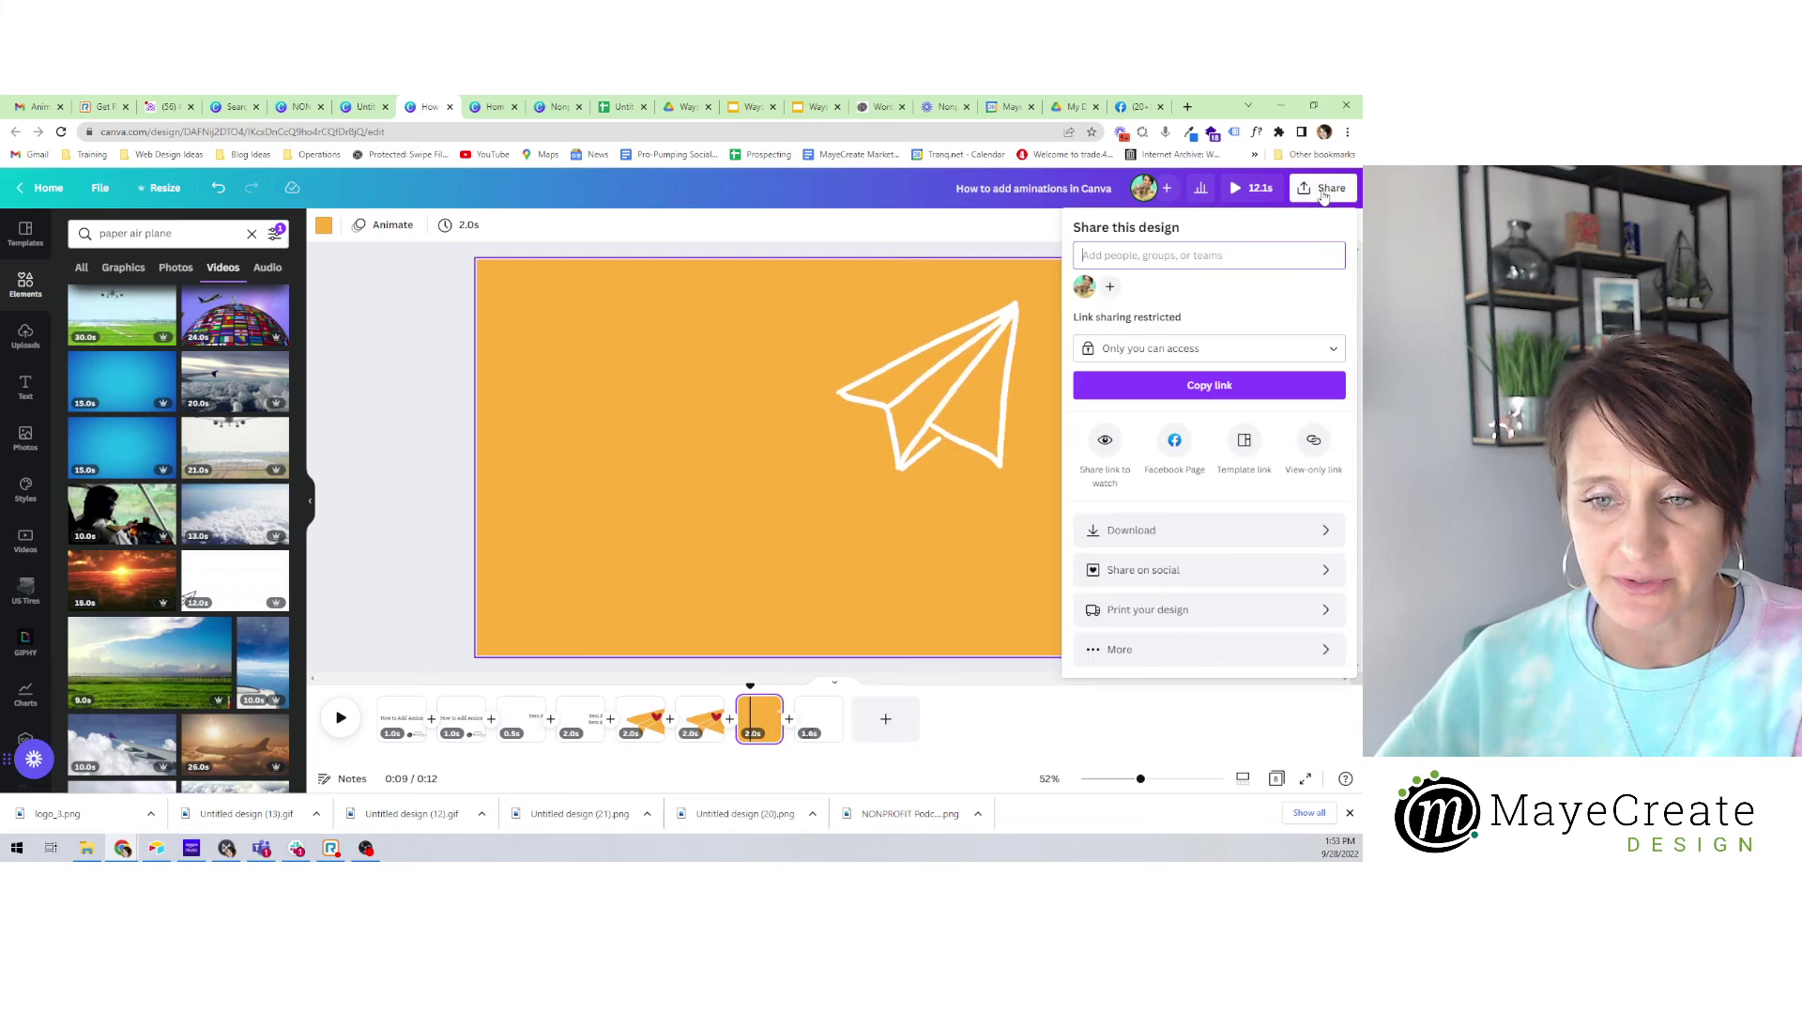
{"action": "left_click", "coordinate": [1227, 535]}
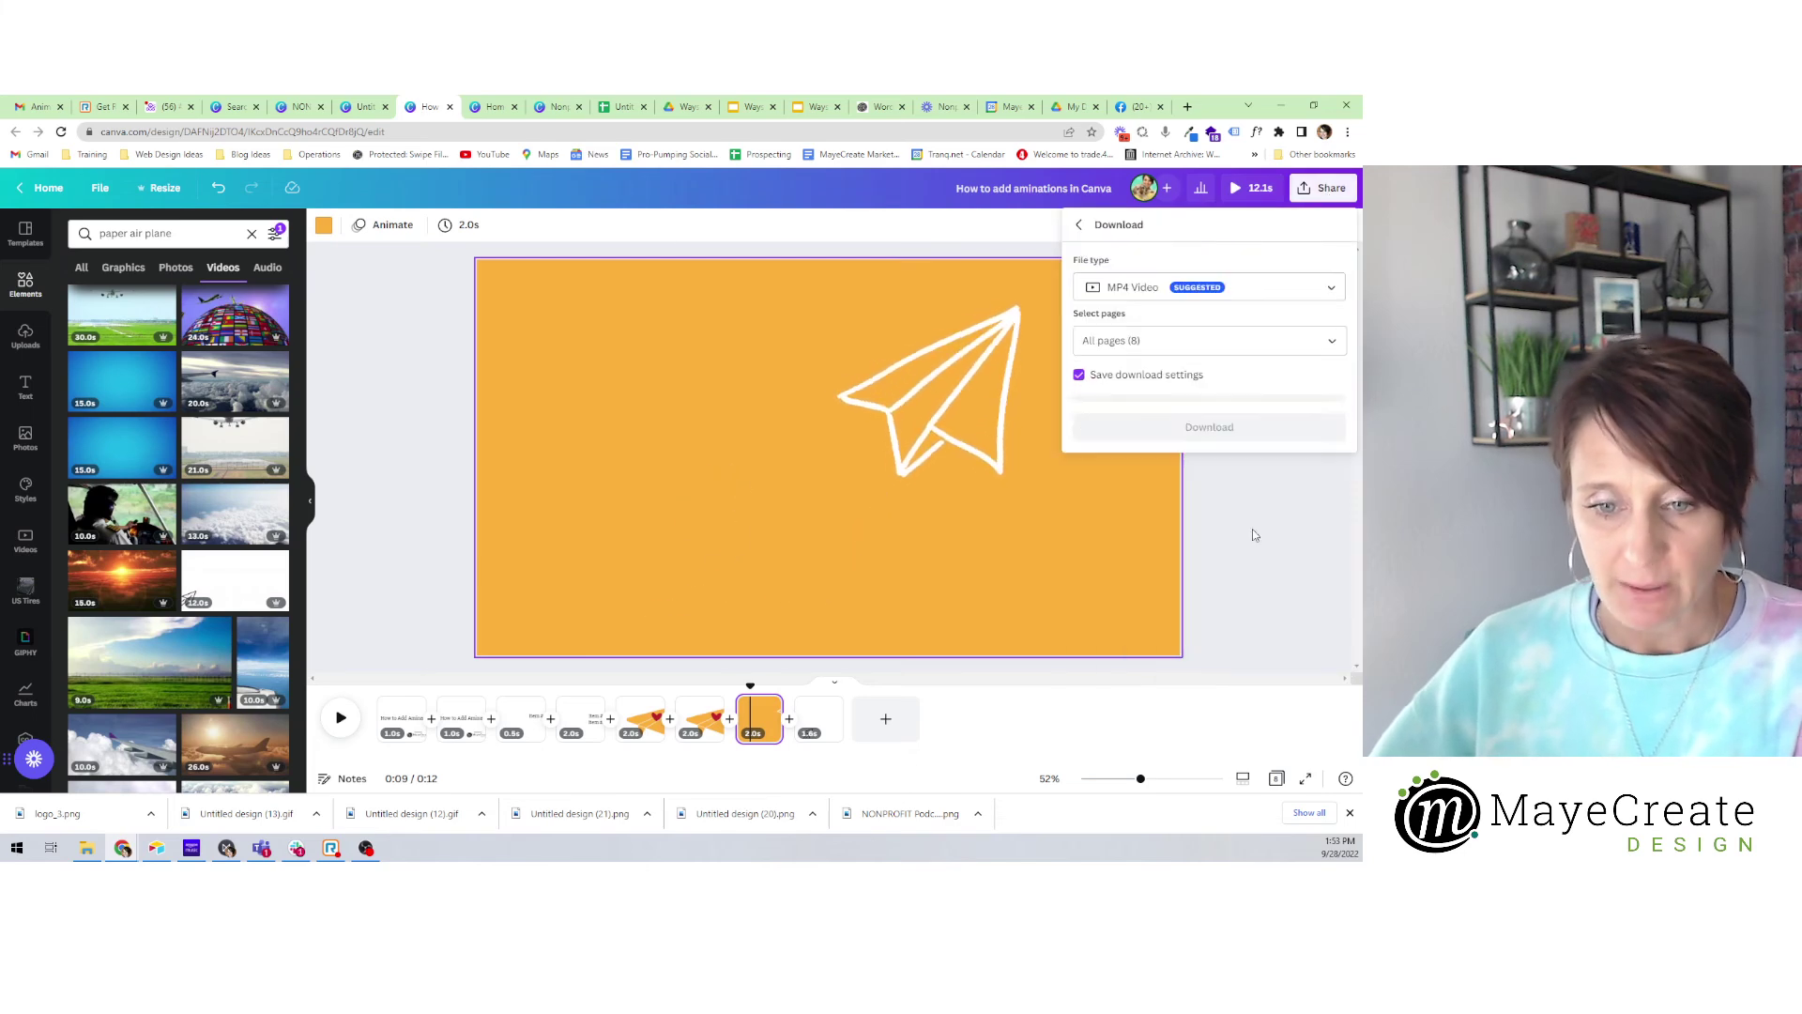
{"action": "left_click", "coordinate": [1337, 345]}
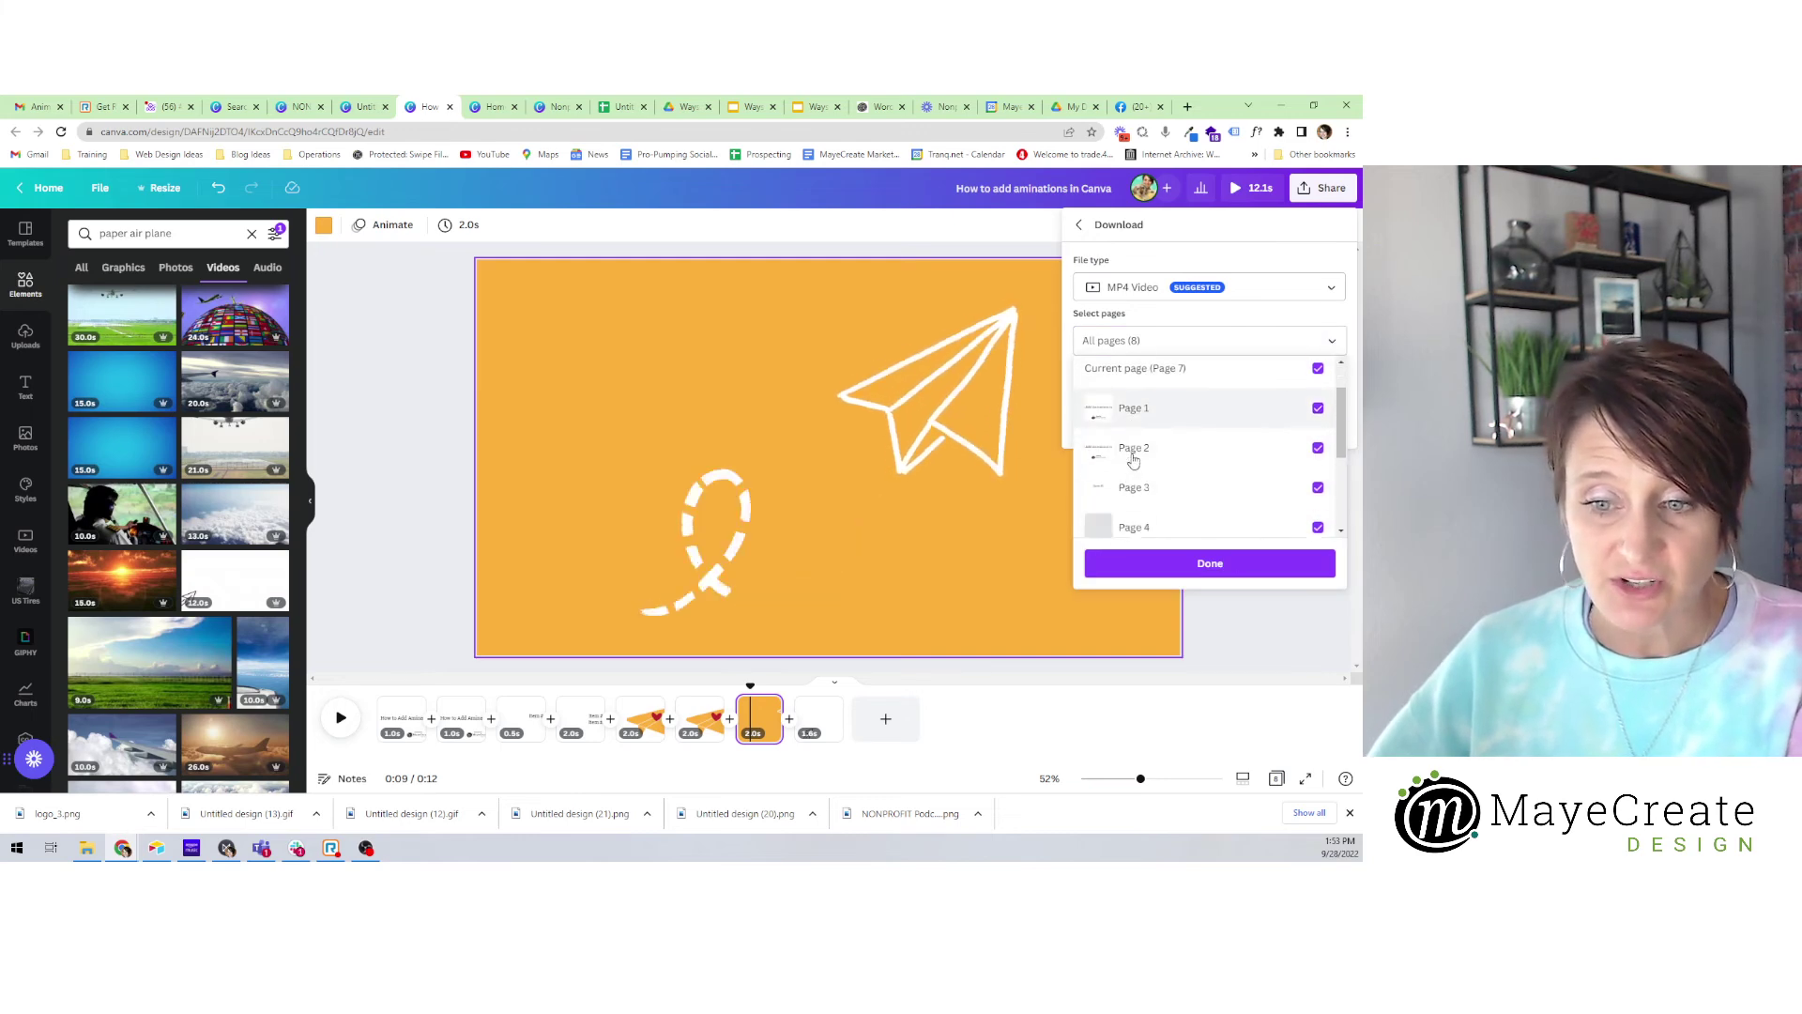
{"action": "scroll", "coordinate": [1133, 460], "scroll_direction": "down", "scroll_amount": 3}
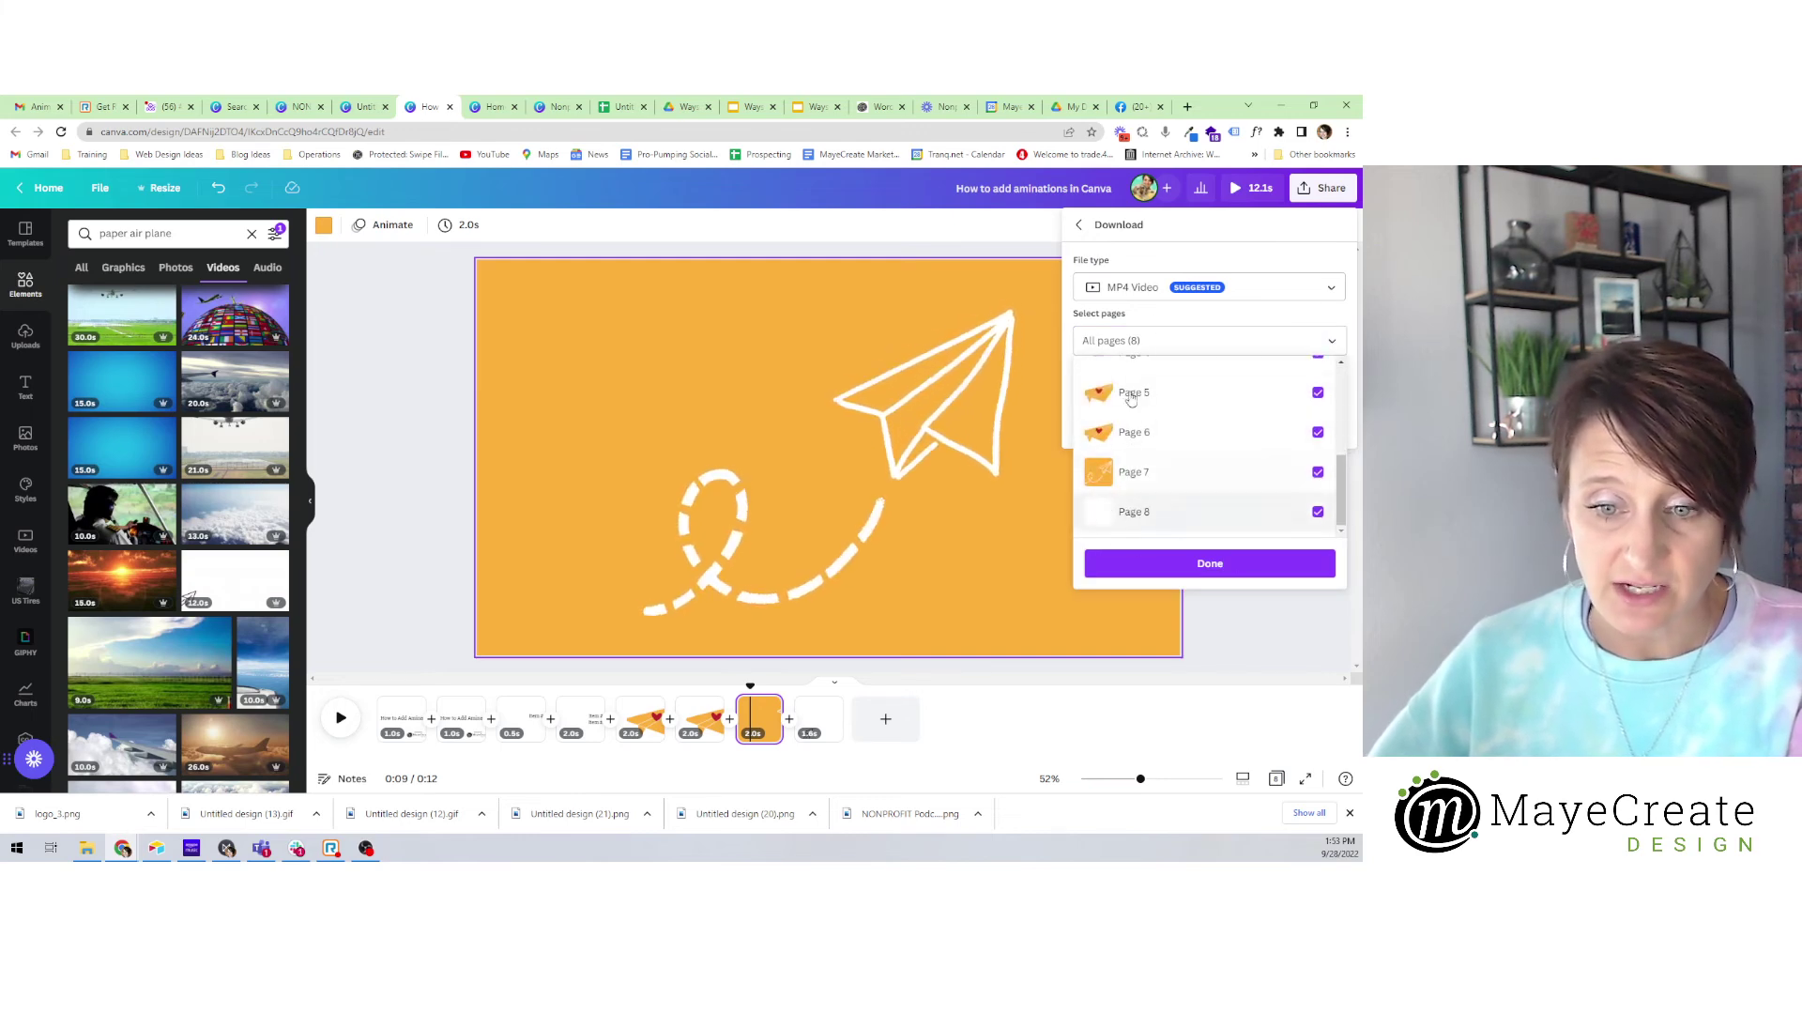
{"action": "left_click", "coordinate": [1207, 563]}
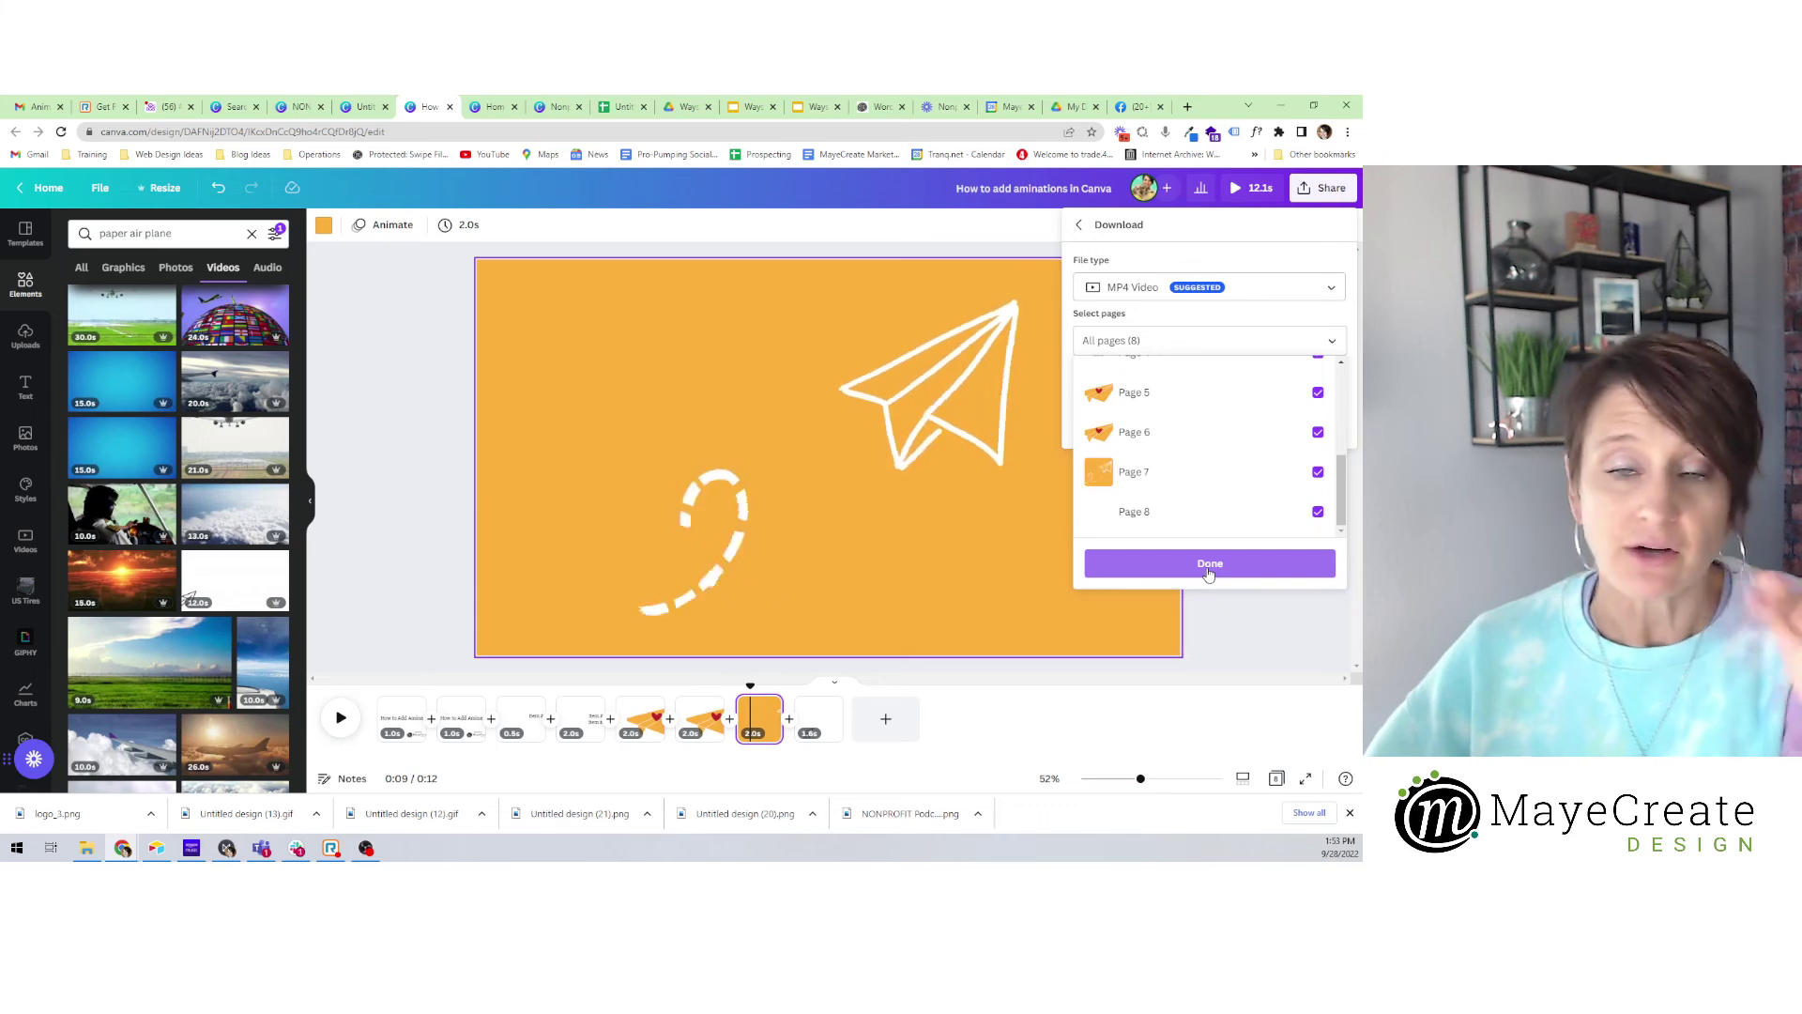
{"action": "left_click", "coordinate": [1209, 568]}
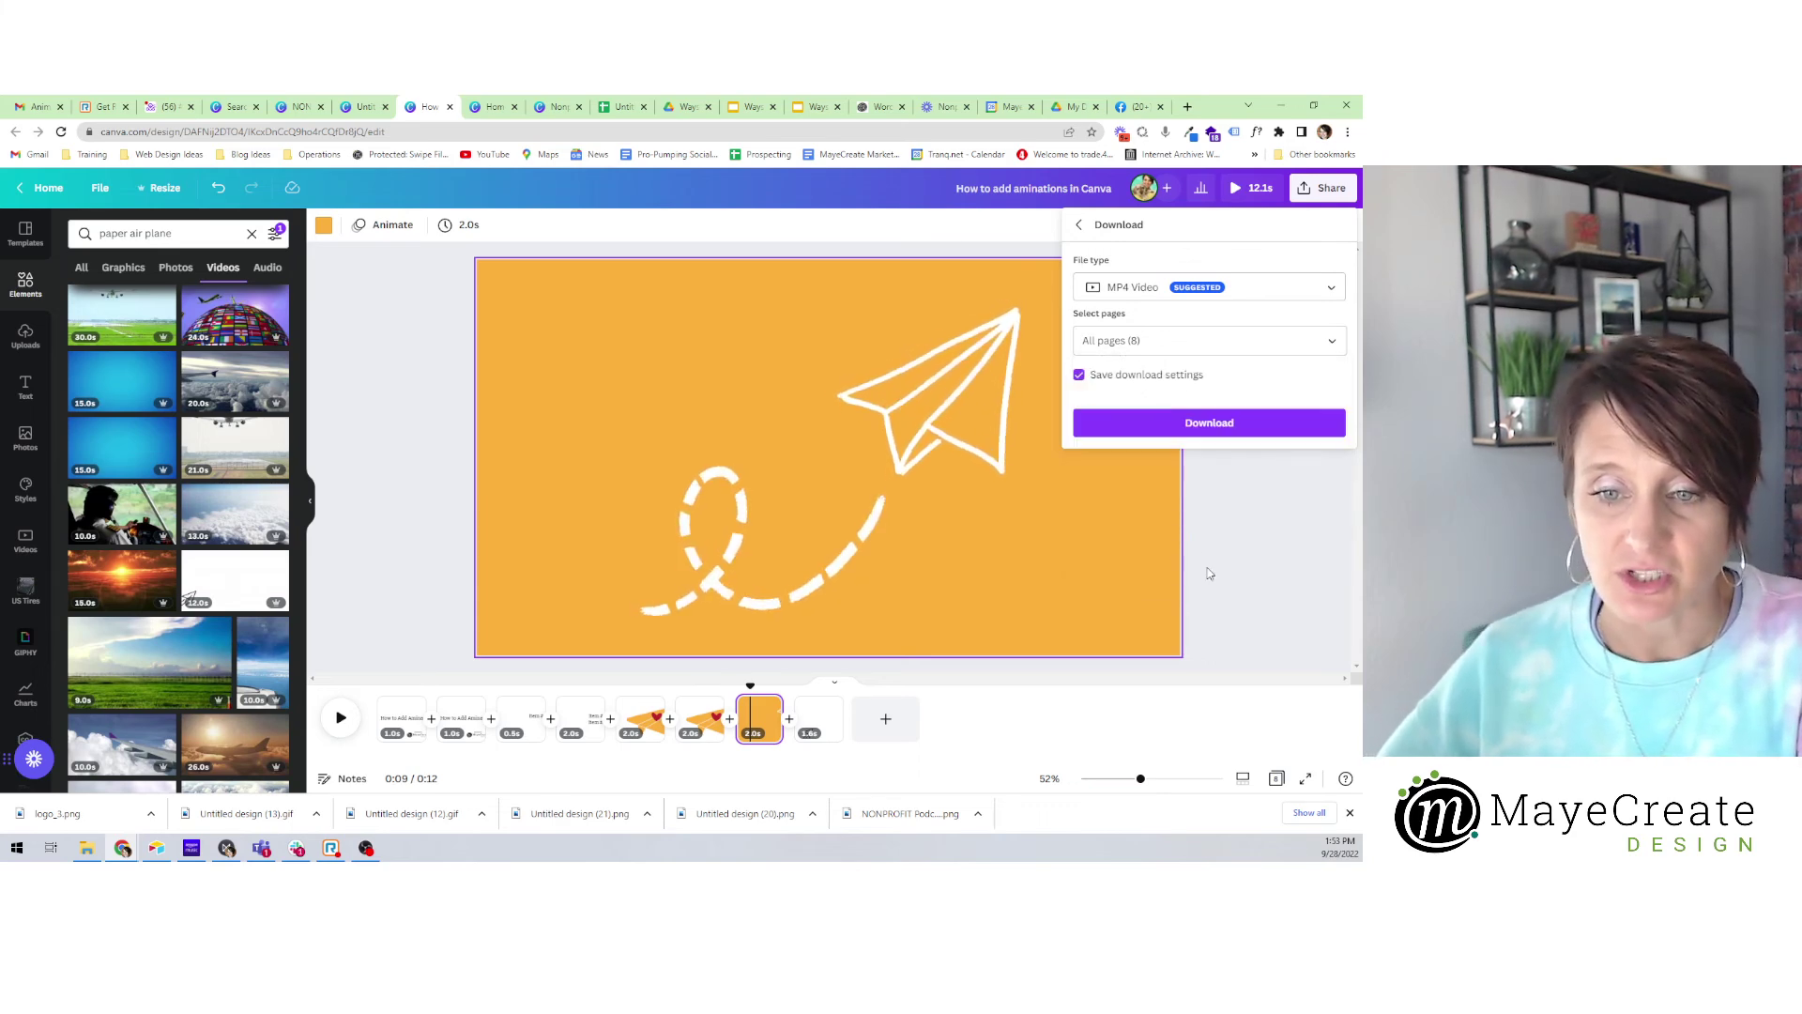
{"action": "left_click", "coordinate": [1222, 424]}
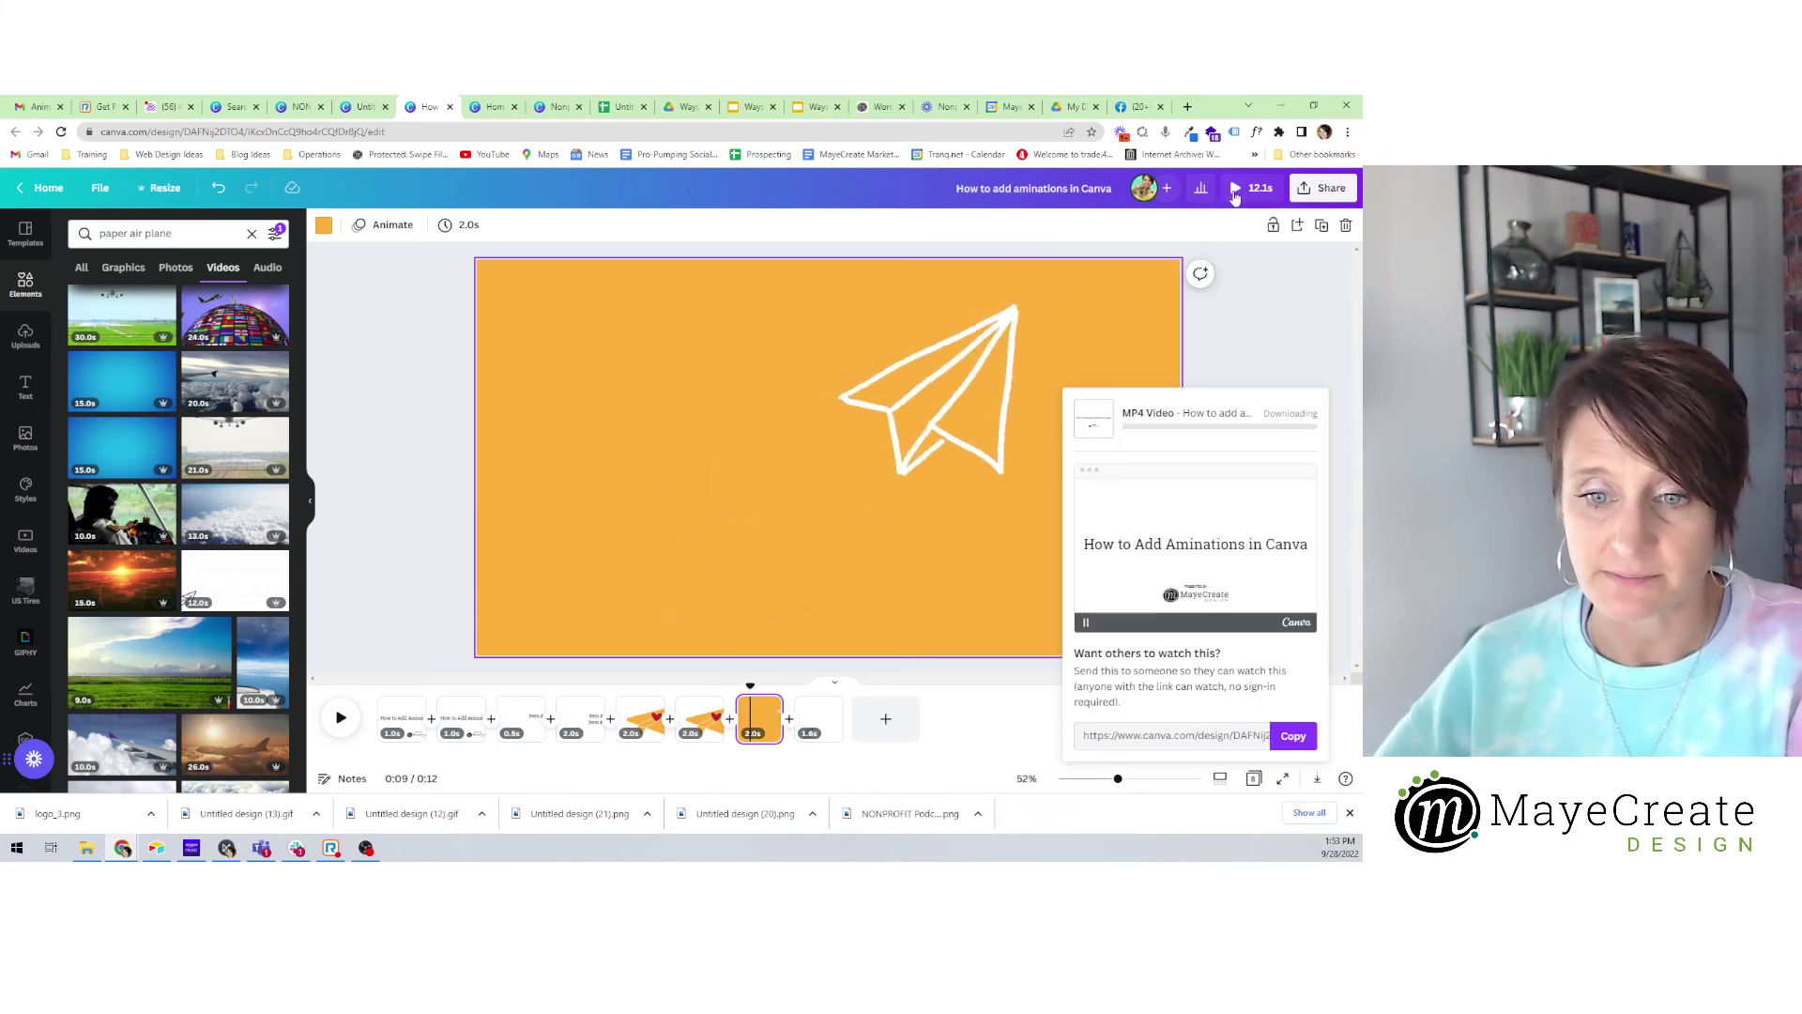
Reopen the download settings and set the file type to GIF.
{"action": "left_click", "coordinate": [1319, 191]}
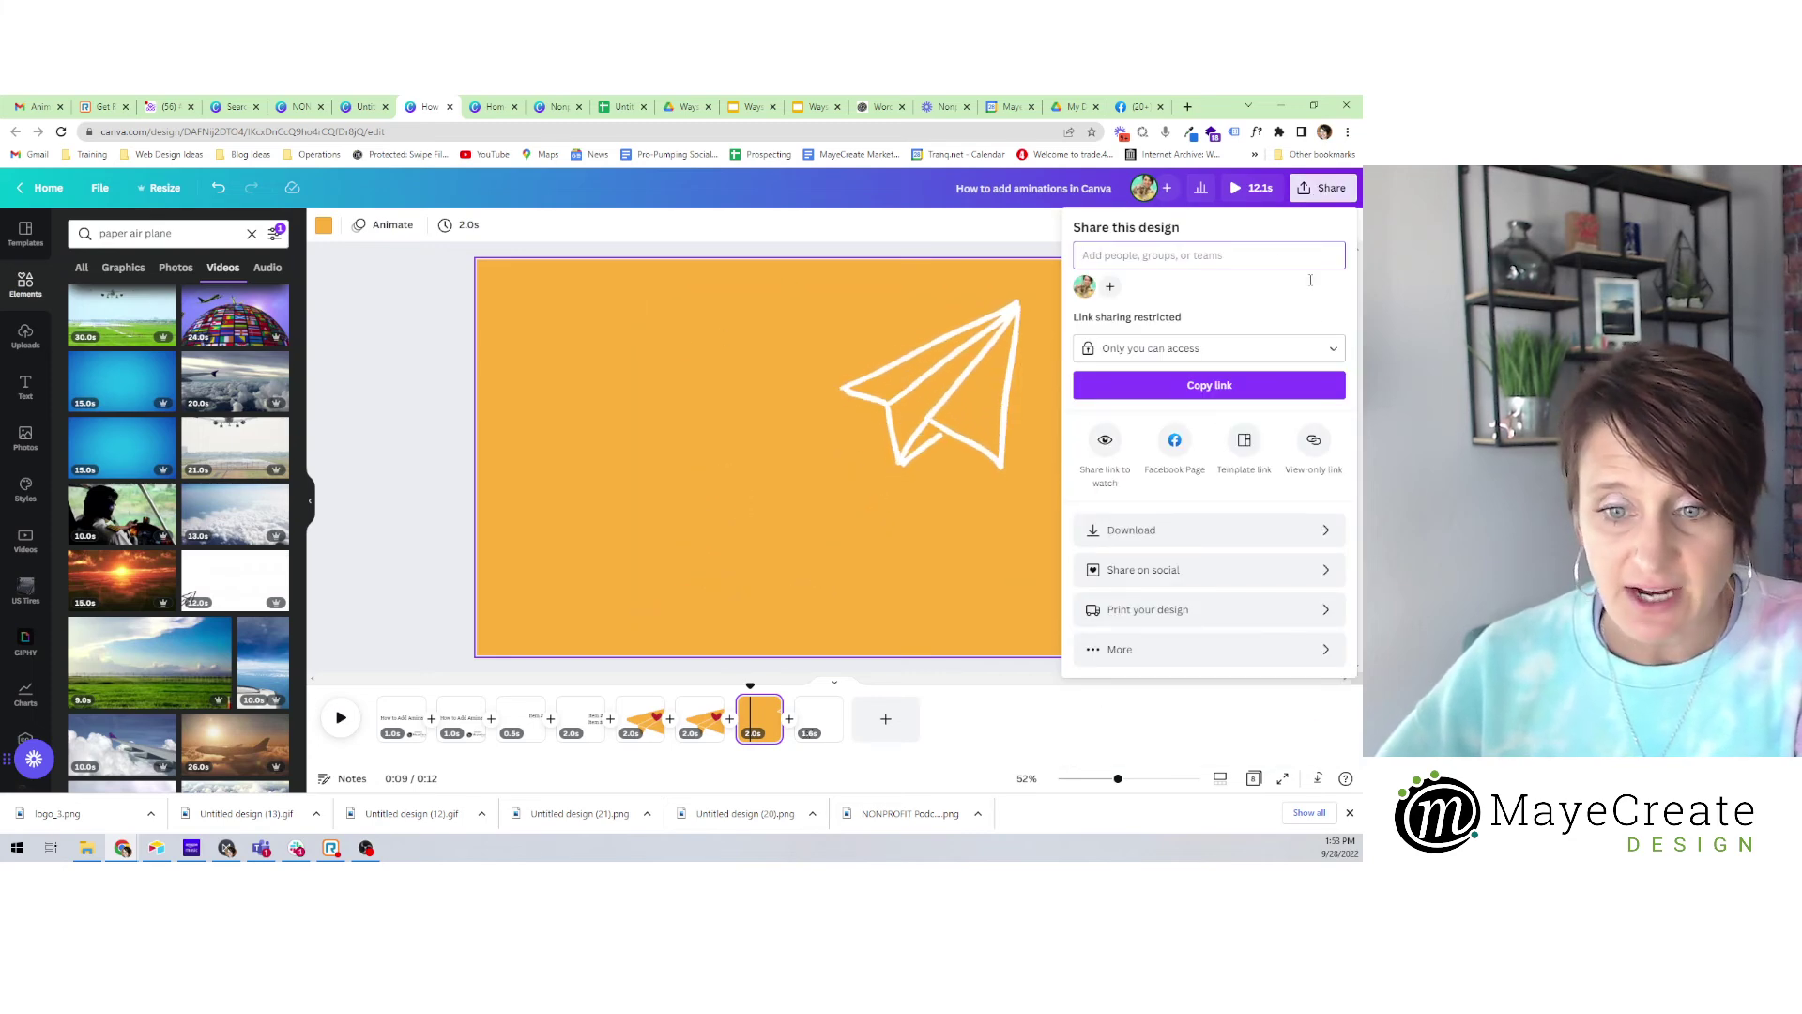
{"action": "left_click", "coordinate": [1281, 535]}
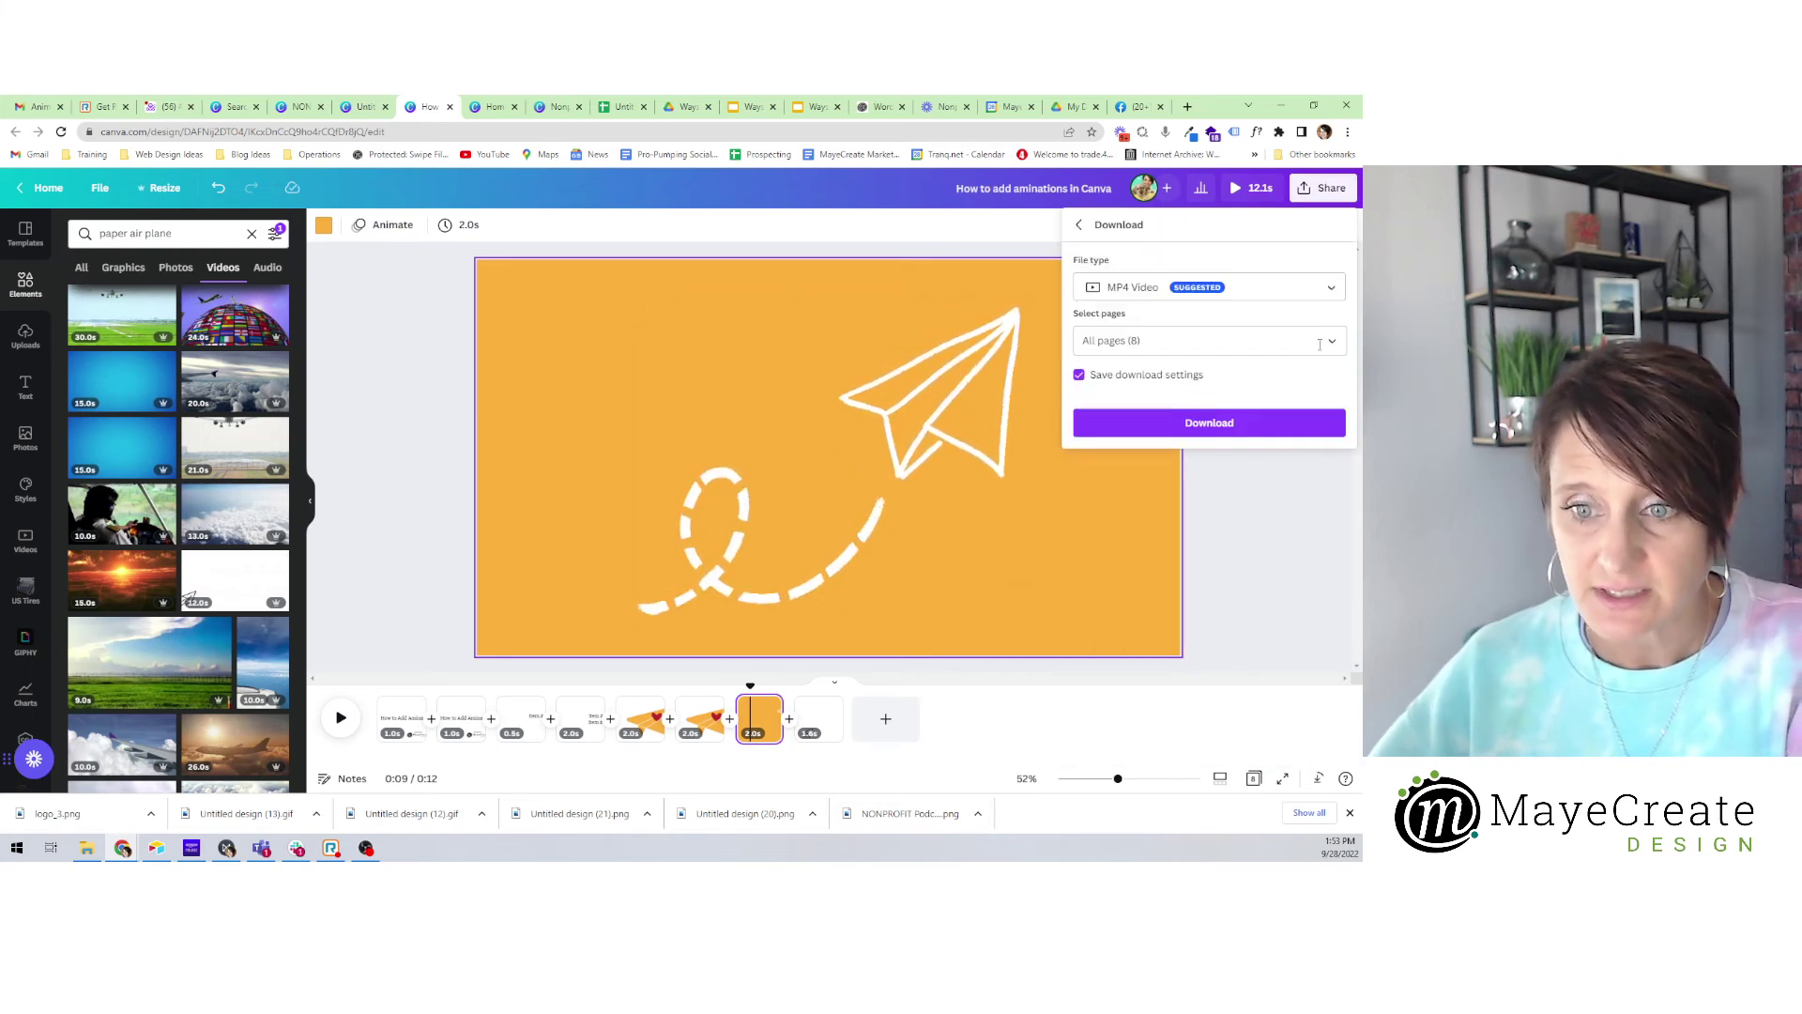
{"action": "left_click", "coordinate": [1323, 298]}
{"action": "left_click", "coordinate": [1116, 462]}
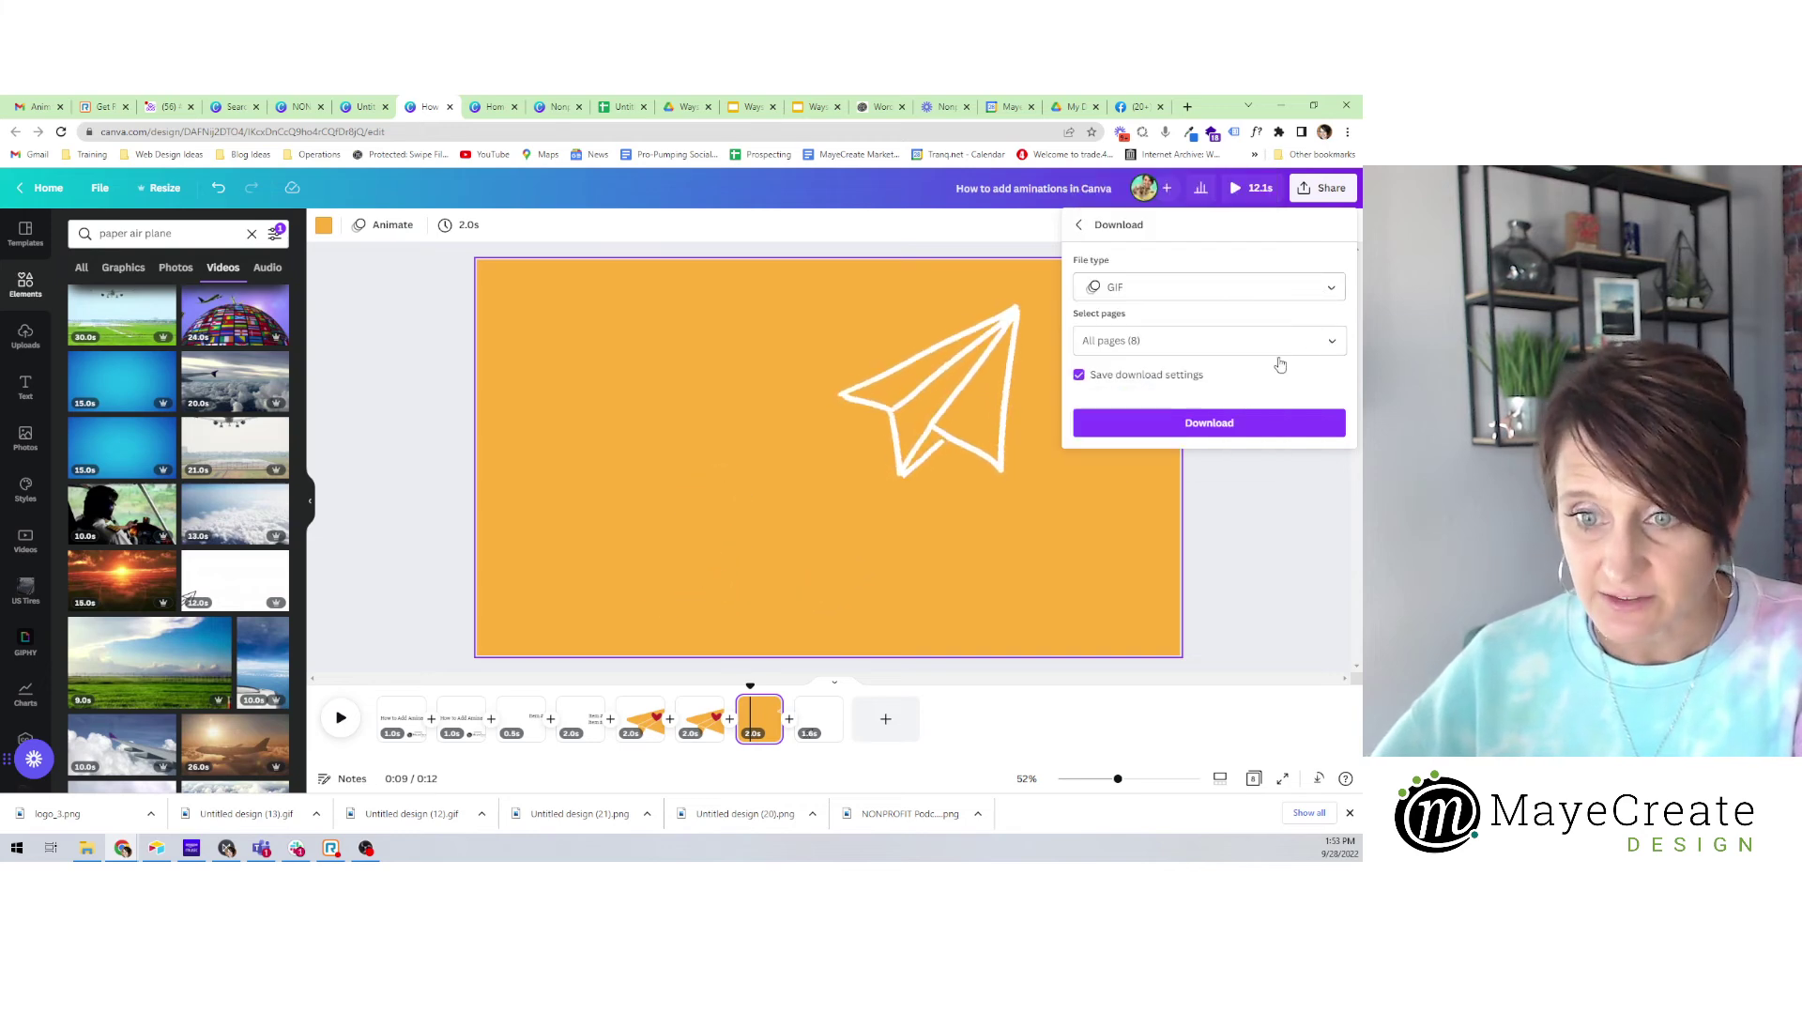
Limit the download selection to page 7, download it as a GIF, and dismiss the completed-download panel.
{"action": "left_click", "coordinate": [1296, 349]}
{"action": "left_click", "coordinate": [1316, 381]}
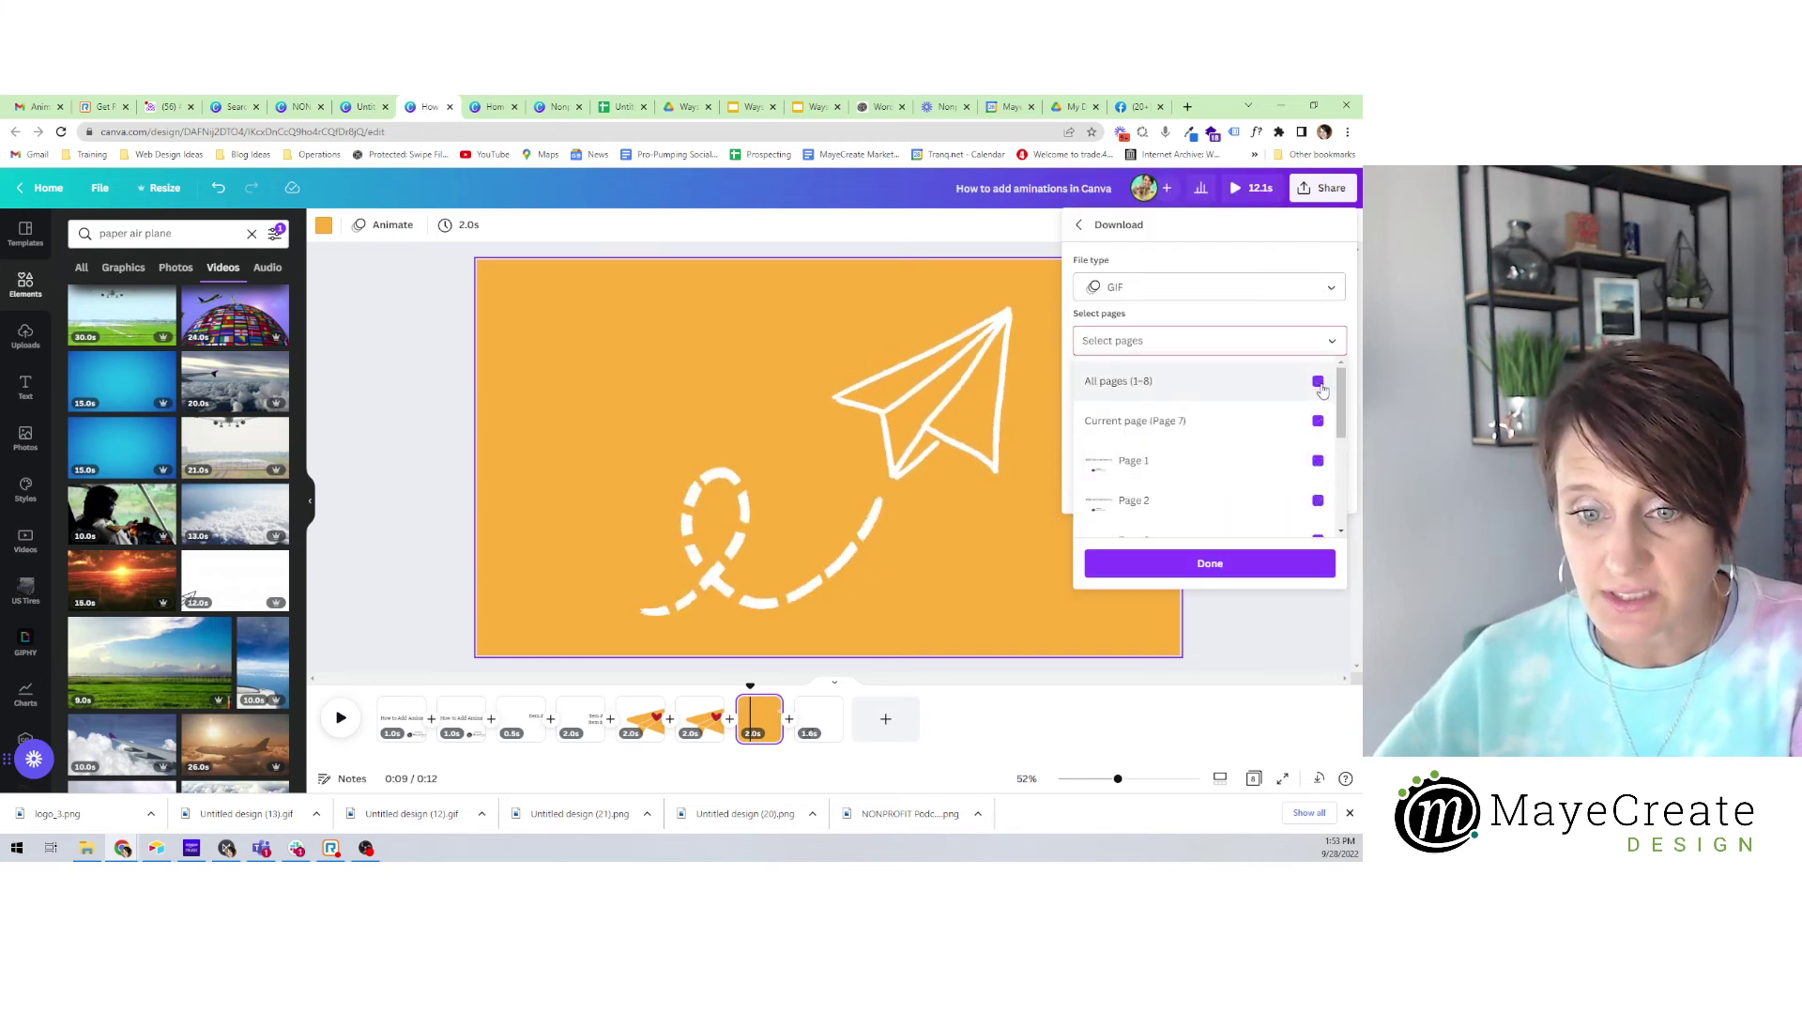
{"action": "scroll", "coordinate": [1300, 443], "scroll_direction": "down", "scroll_amount": 3}
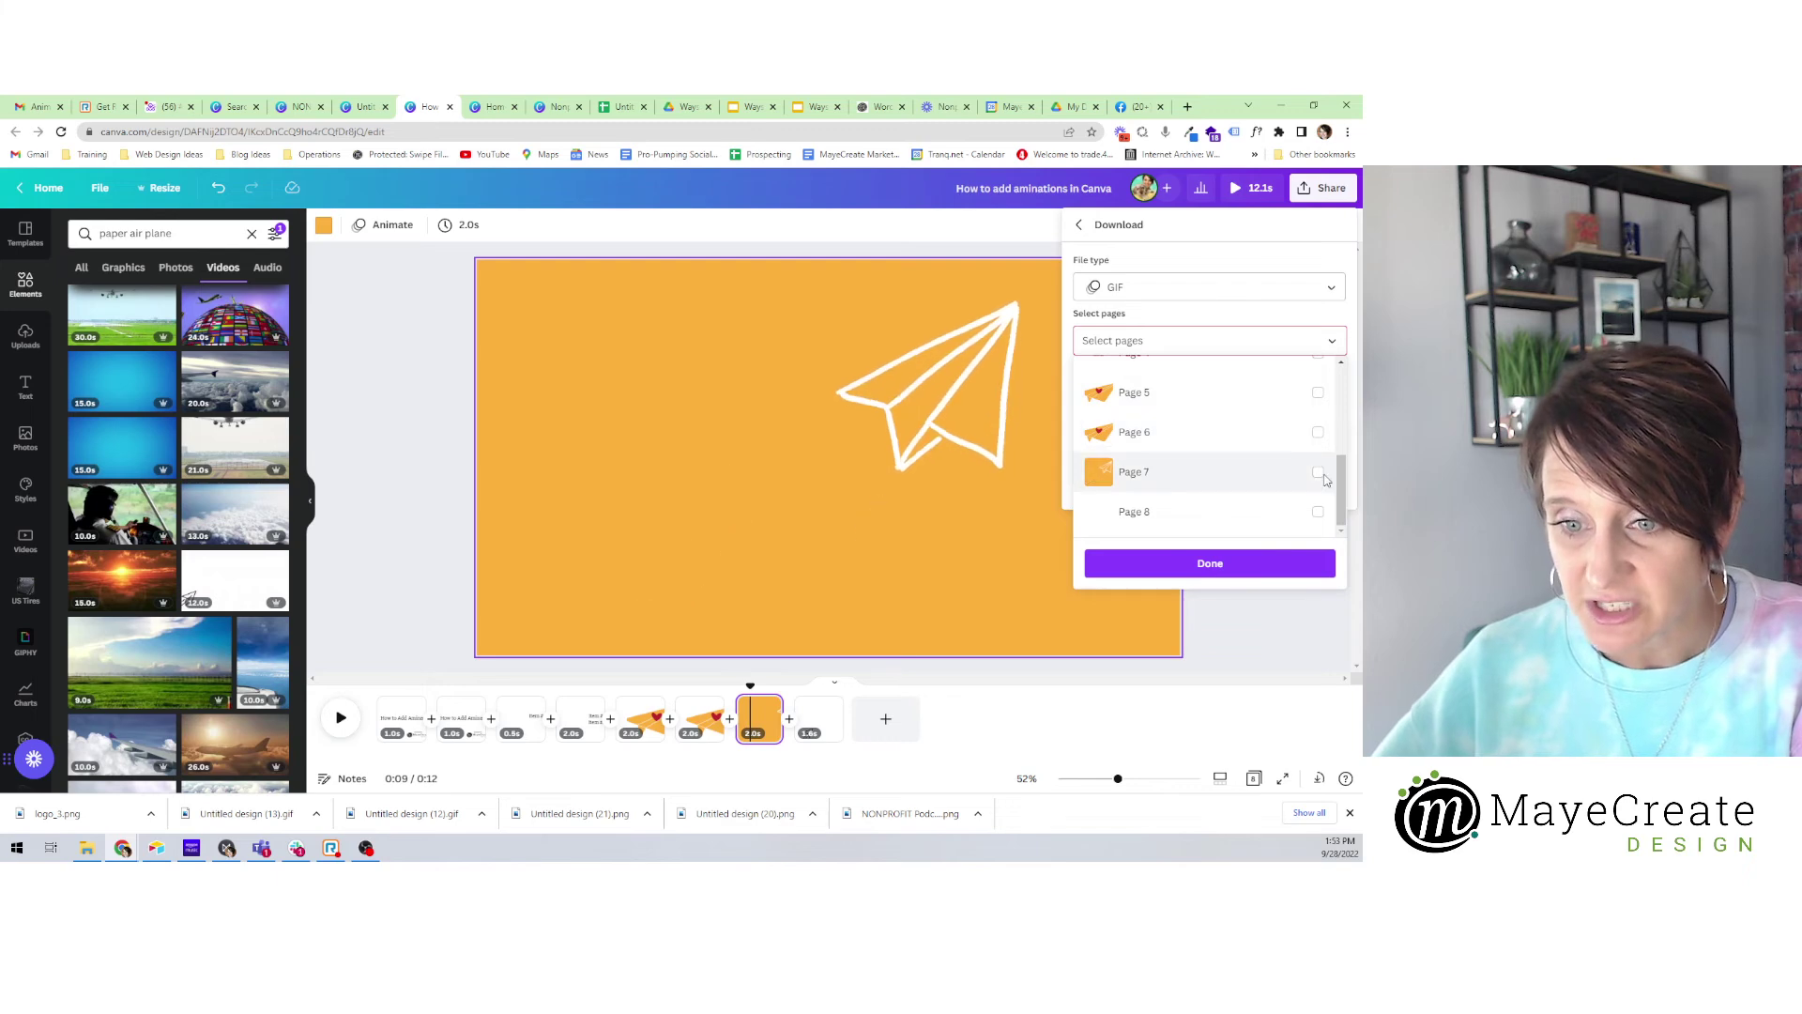
{"action": "left_click", "coordinate": [1316, 477]}
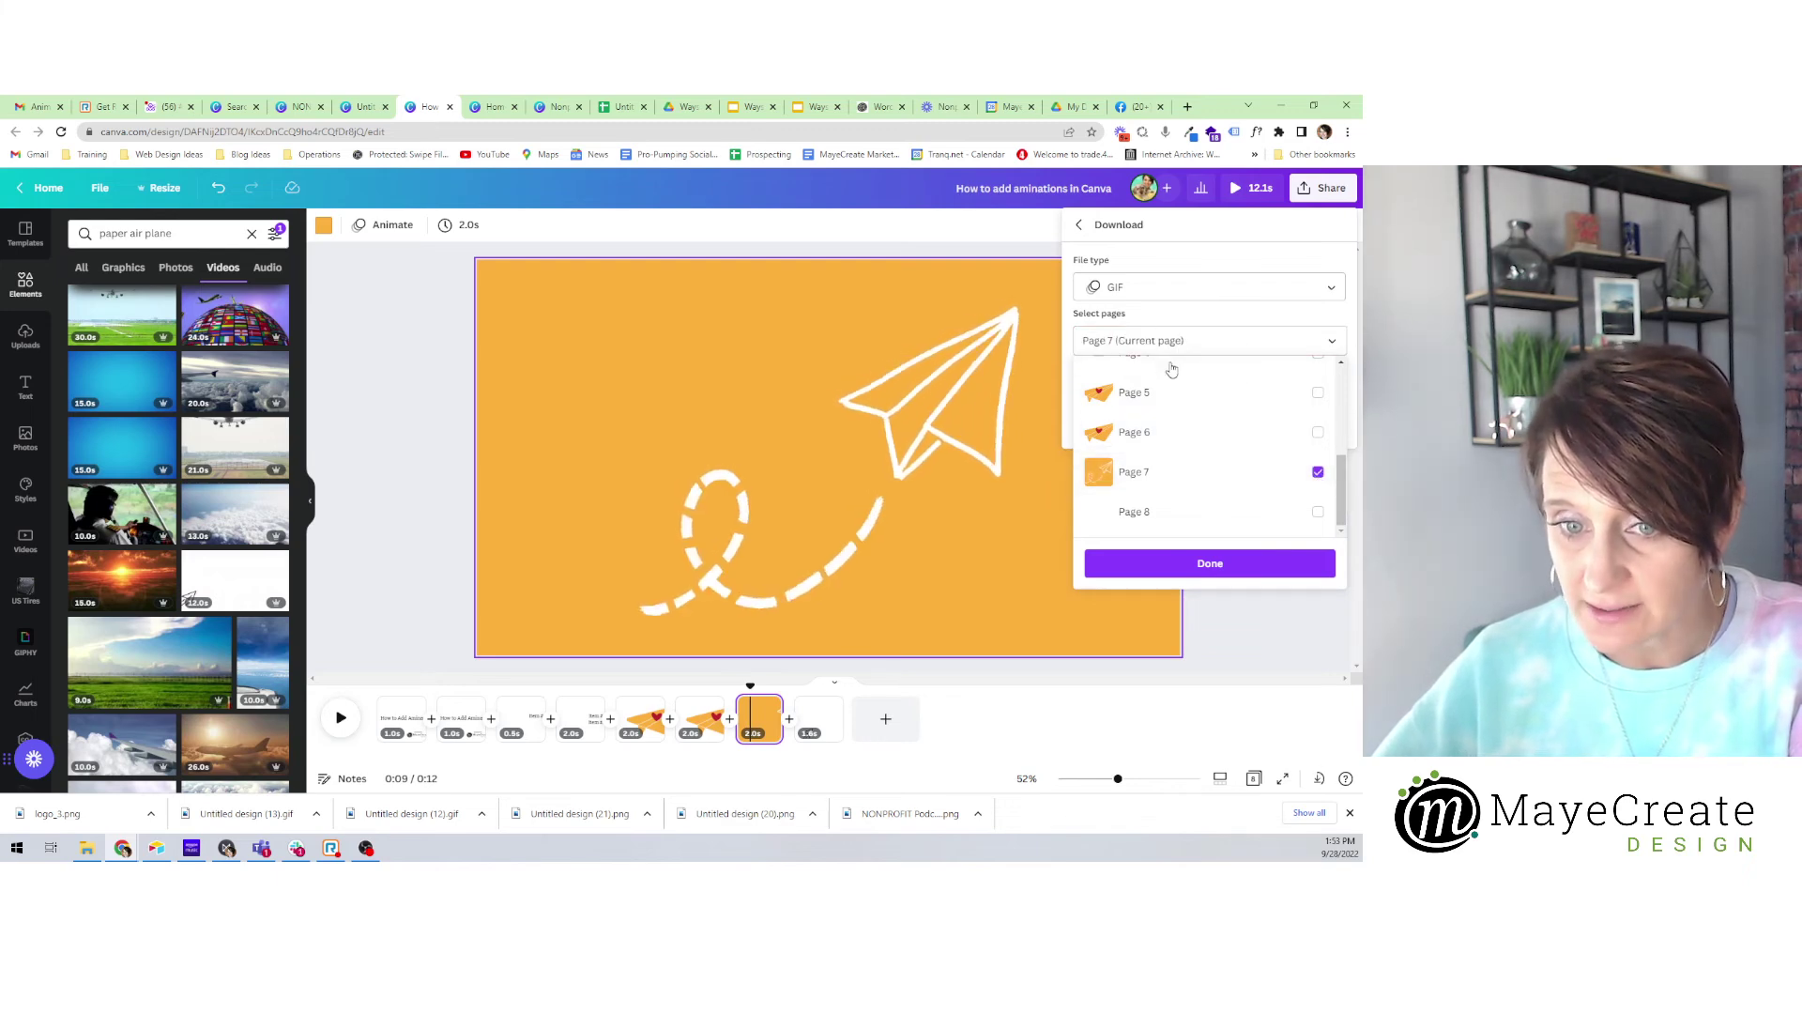
{"action": "left_click", "coordinate": [1175, 571]}
{"action": "left_click", "coordinate": [1224, 422]}
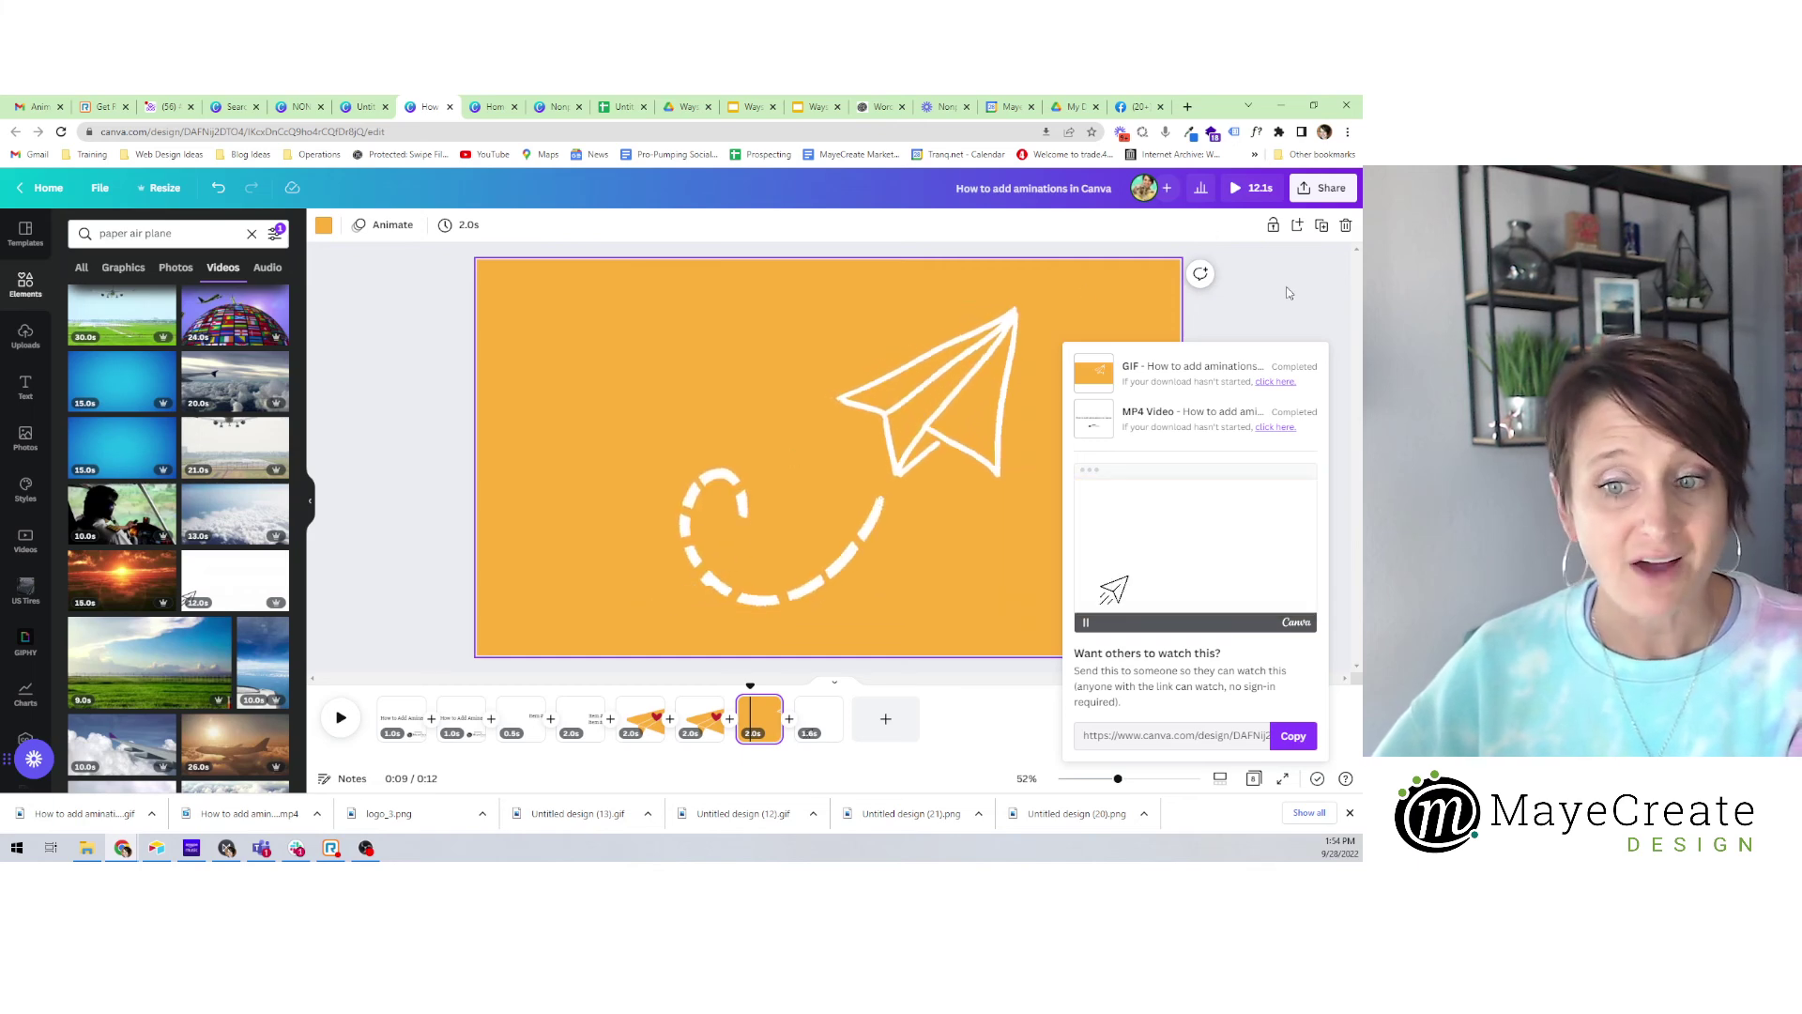
{"action": "key", "text": "Escape"}
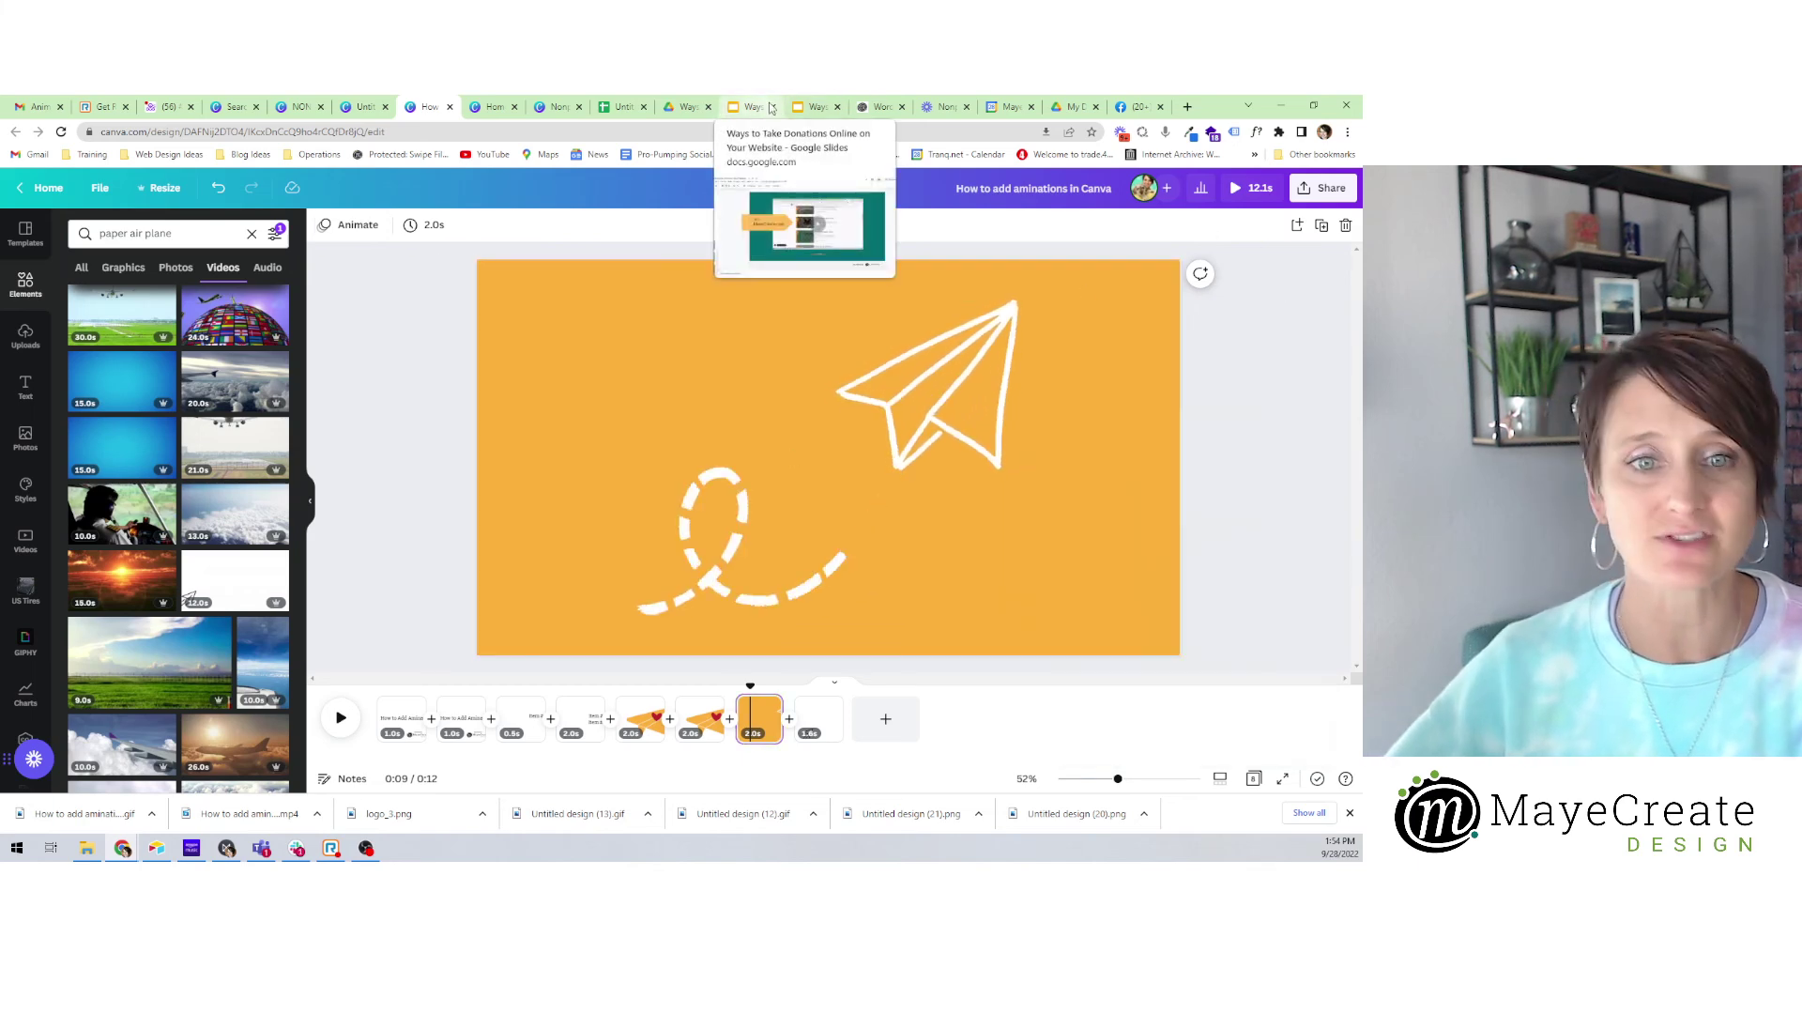
Switch to the Google Slides presentation "Ways to Take Donations Online on Your Website" and start its slideshow from the Subscribe slide.
{"action": "left_click", "coordinate": [813, 107]}
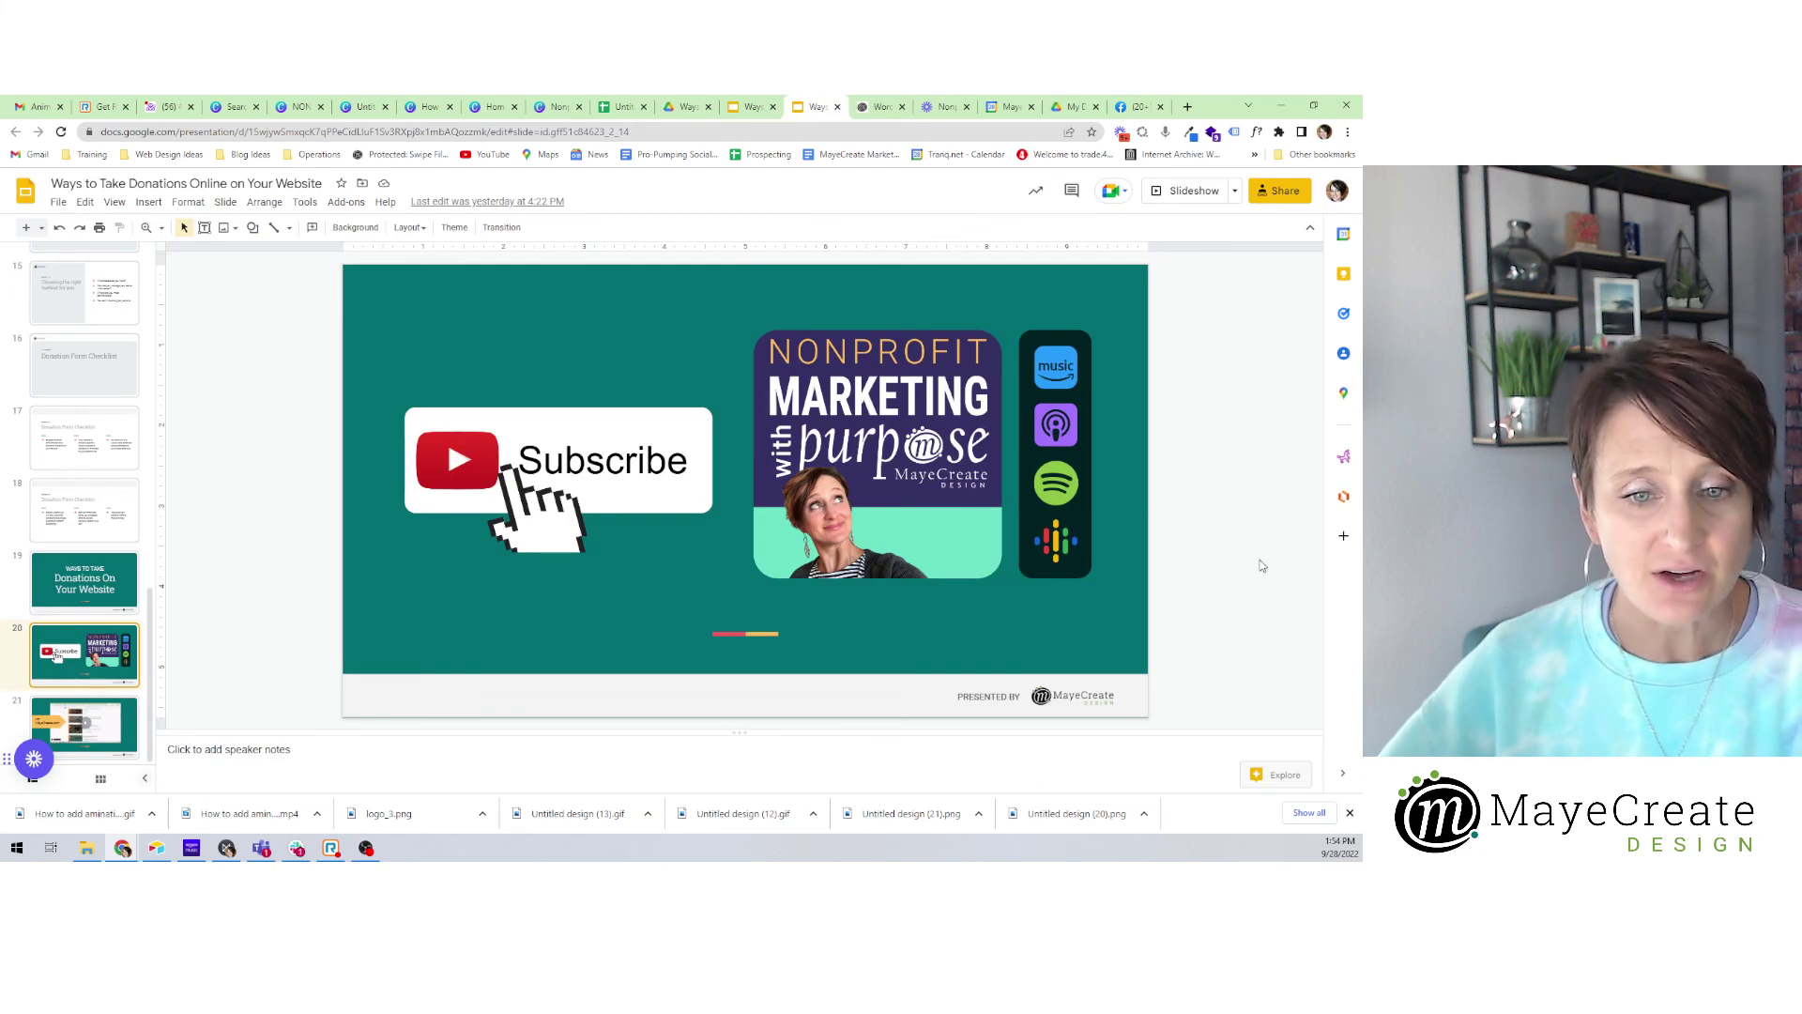
{"action": "left_click", "coordinate": [1192, 190]}
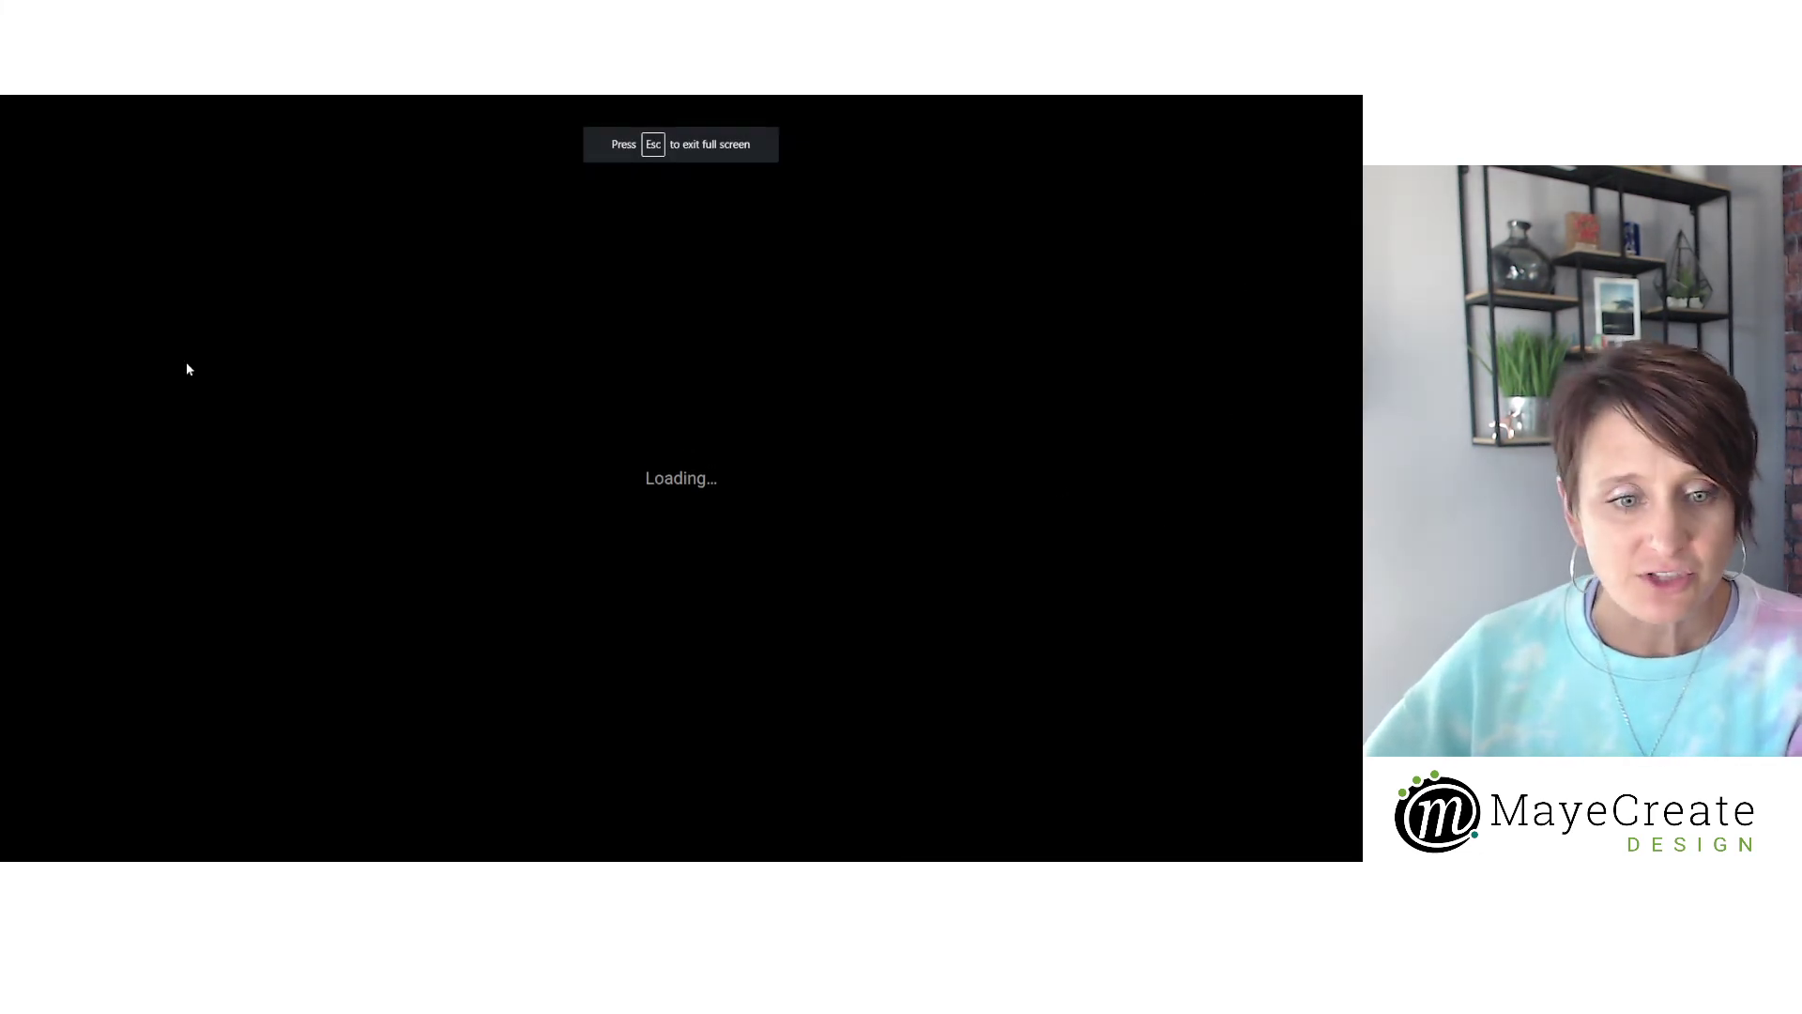